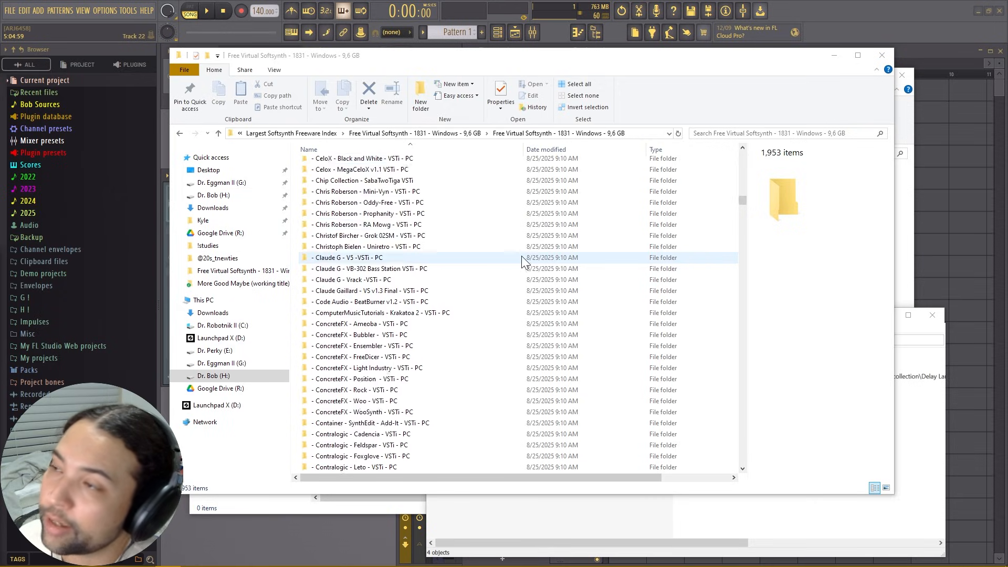
Step: Browse the softsynth collection's folder list from the C entries down to the N entries
scroll(531, 252, down, 20)
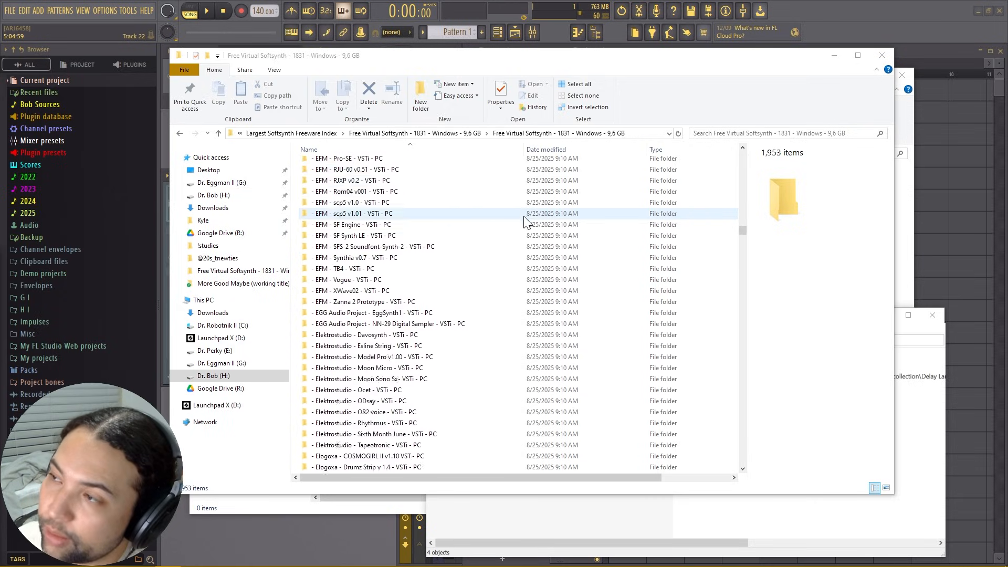
scroll(490, 252, down, 20)
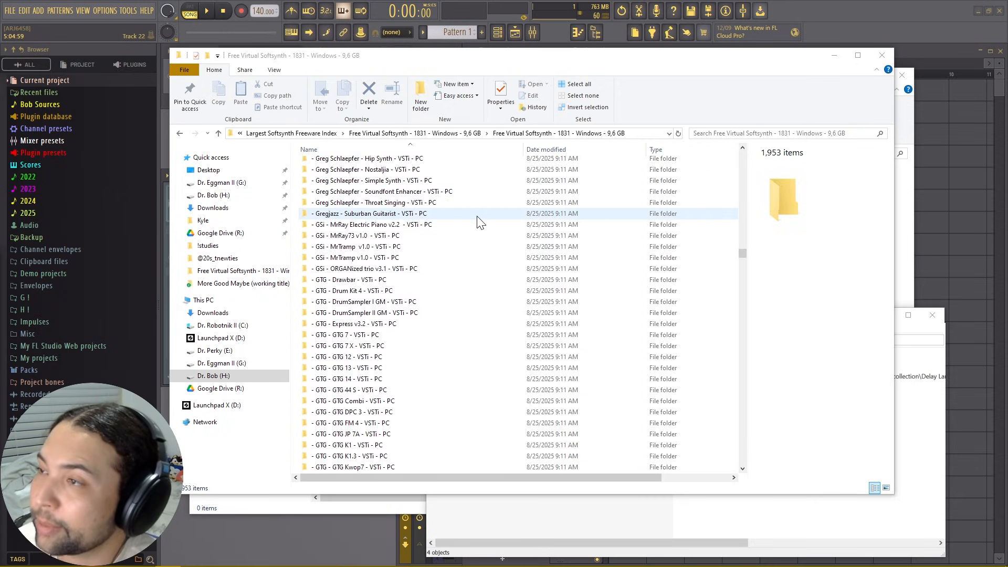
scroll(493, 293, down, 20)
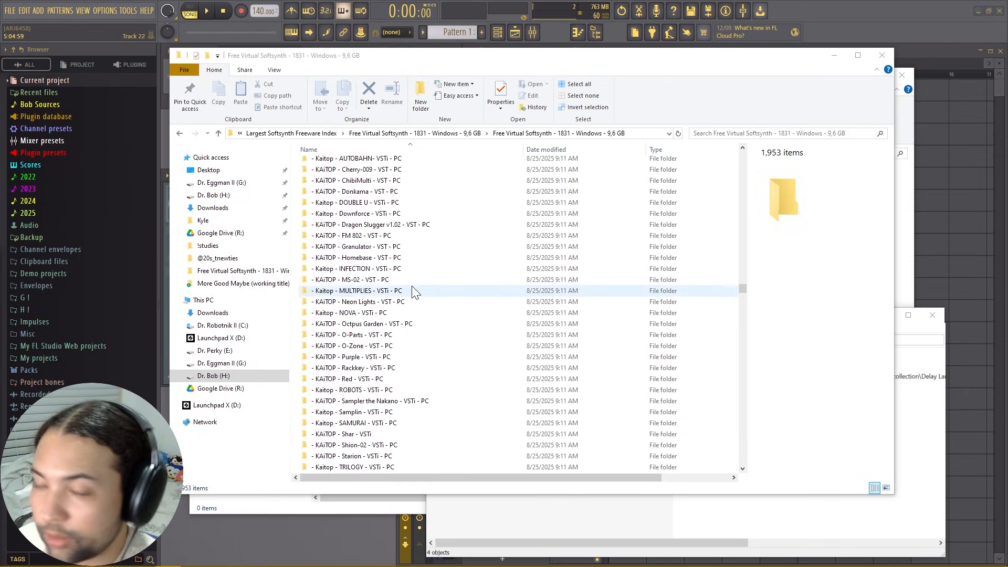
scroll(444, 366, down, 20)
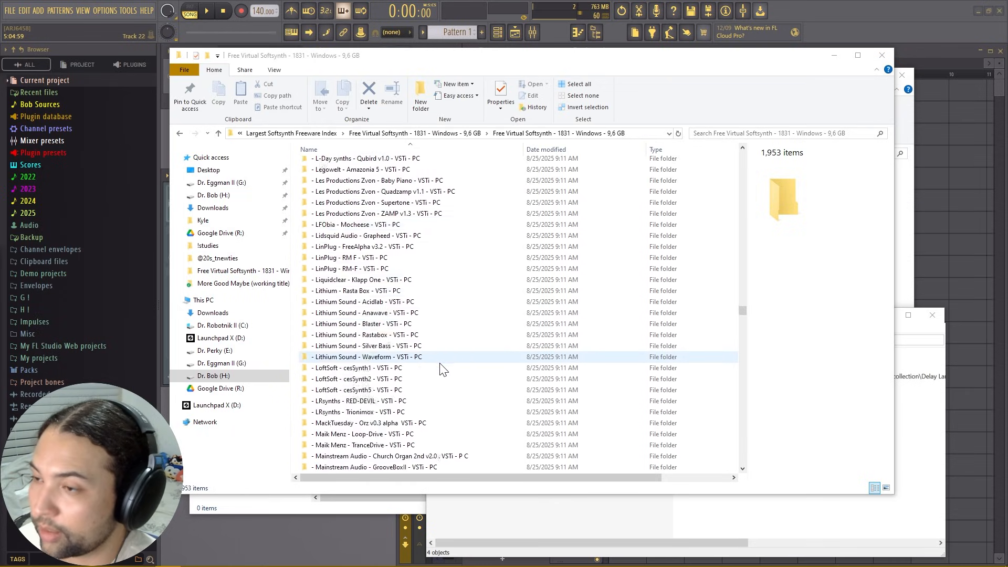
scroll(461, 398, down, 20)
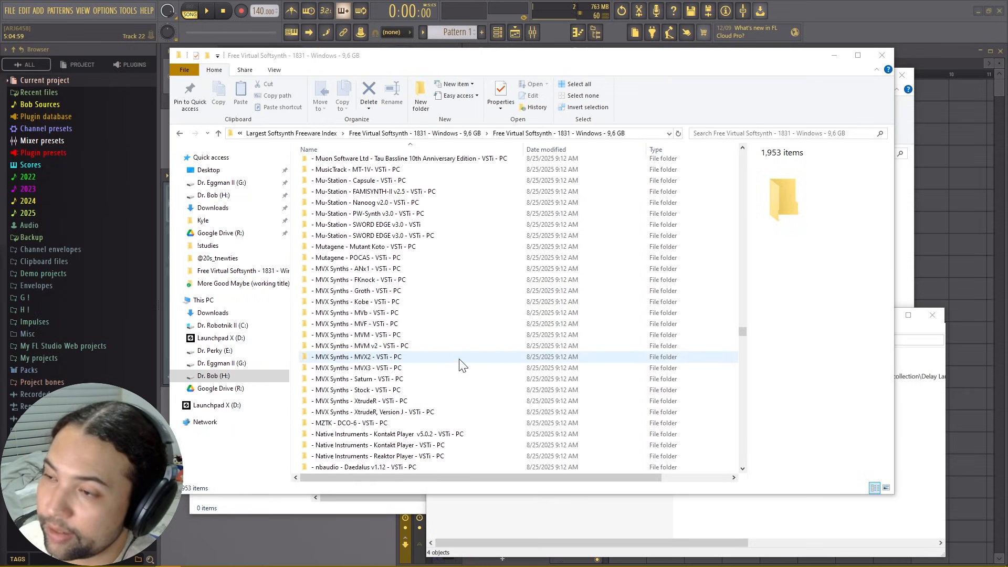
scroll(420, 334, down, 3)
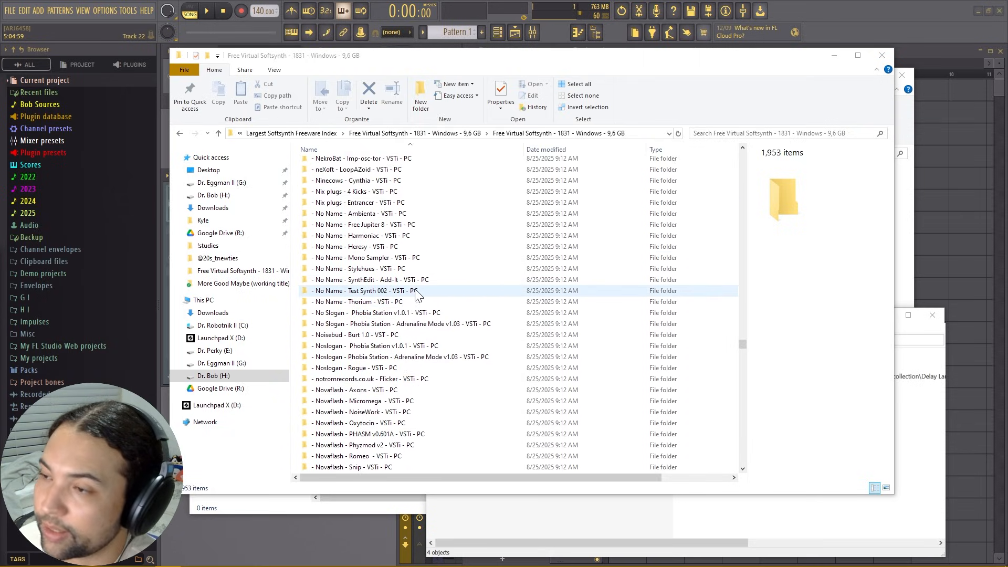
scroll(428, 304, down, 6)
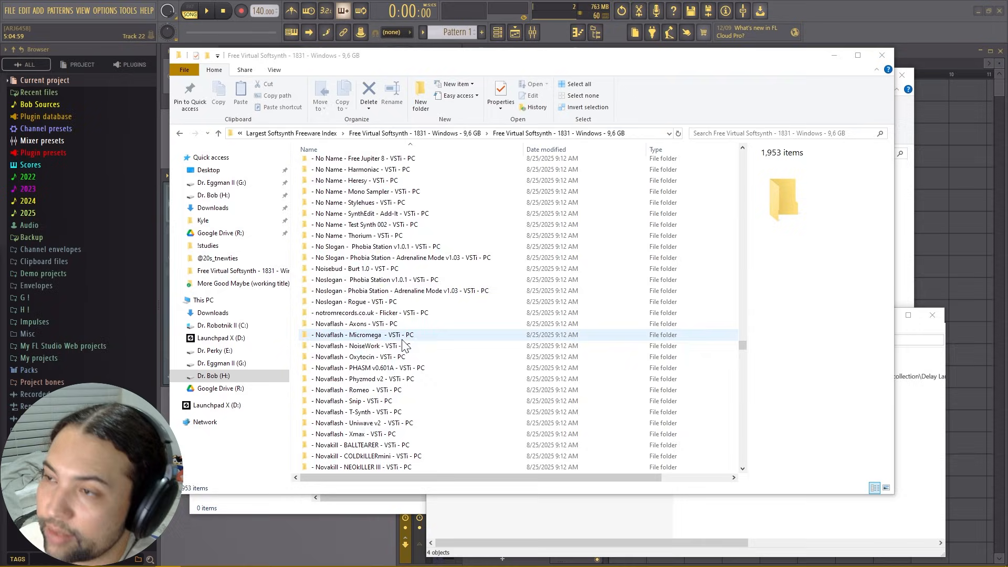
scroll(399, 262, up, 4)
Step: Open the No Slogan - Phobia Station v1.0.1 folder, preview its JPG image and return to the collection folder
double_click(385, 240)
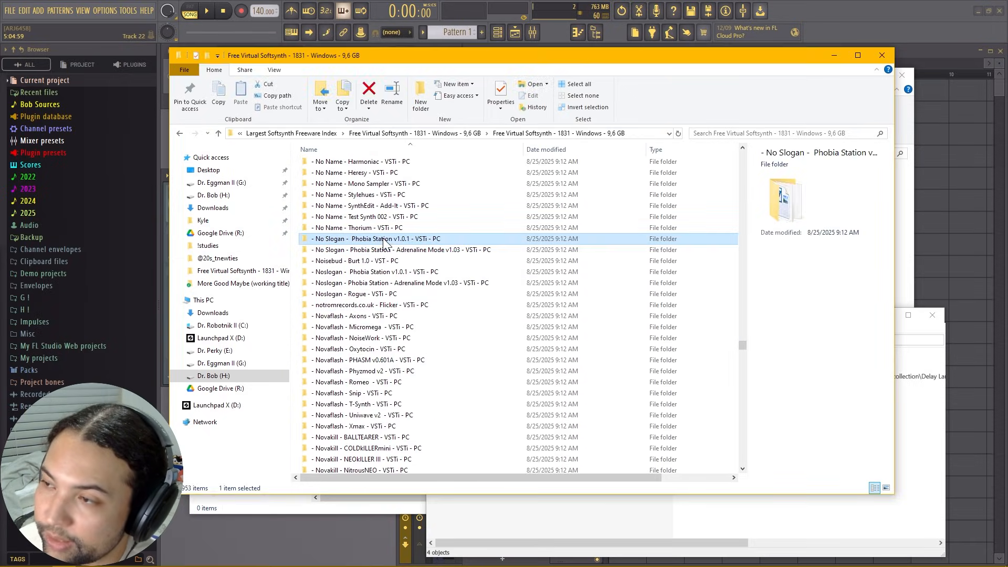
click(410, 166)
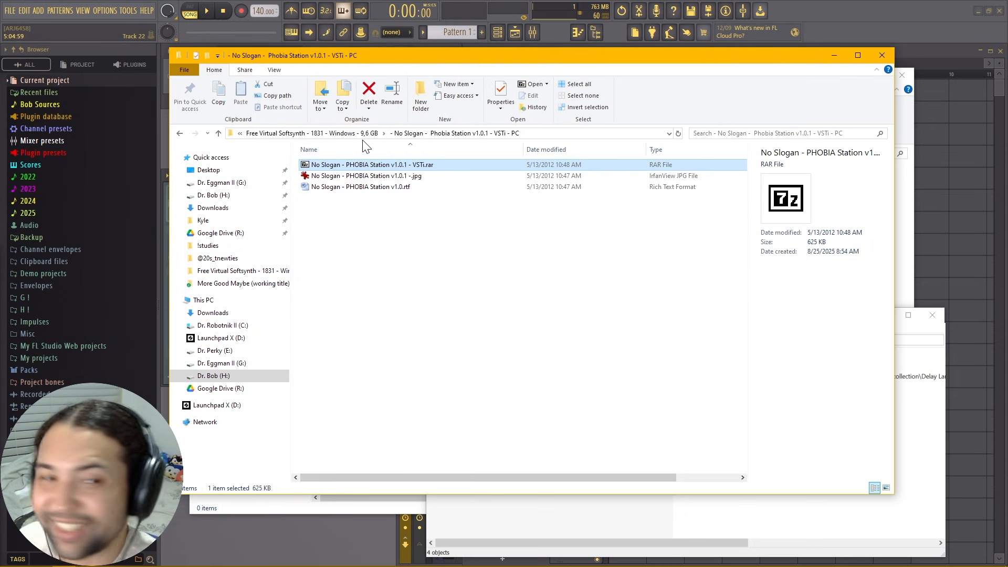
click(426, 177)
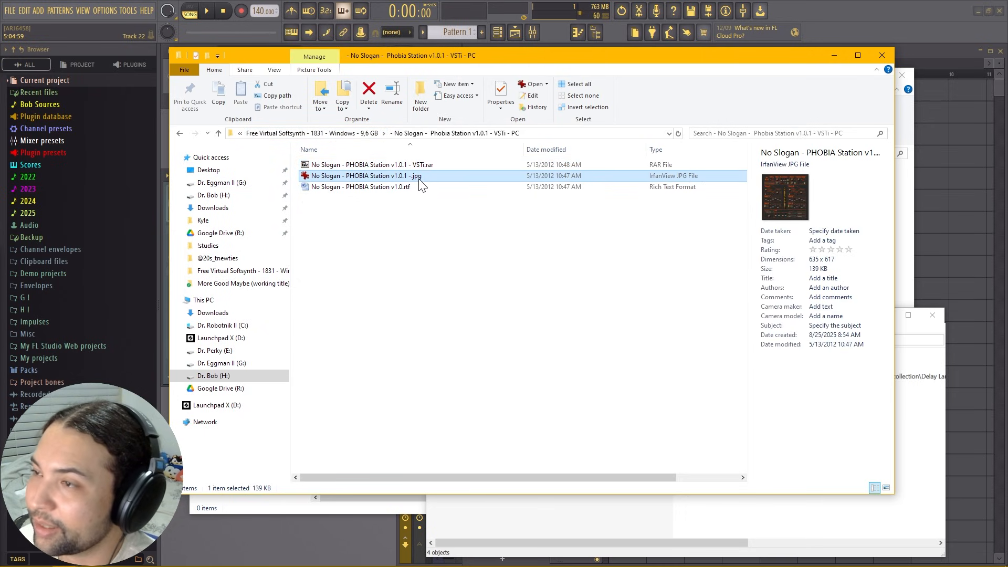
key(Escape)
key(alt+Up)
Step: Look through the softsynth folders down to the R entries and back up to the J entries
scroll(430, 305, down, 15)
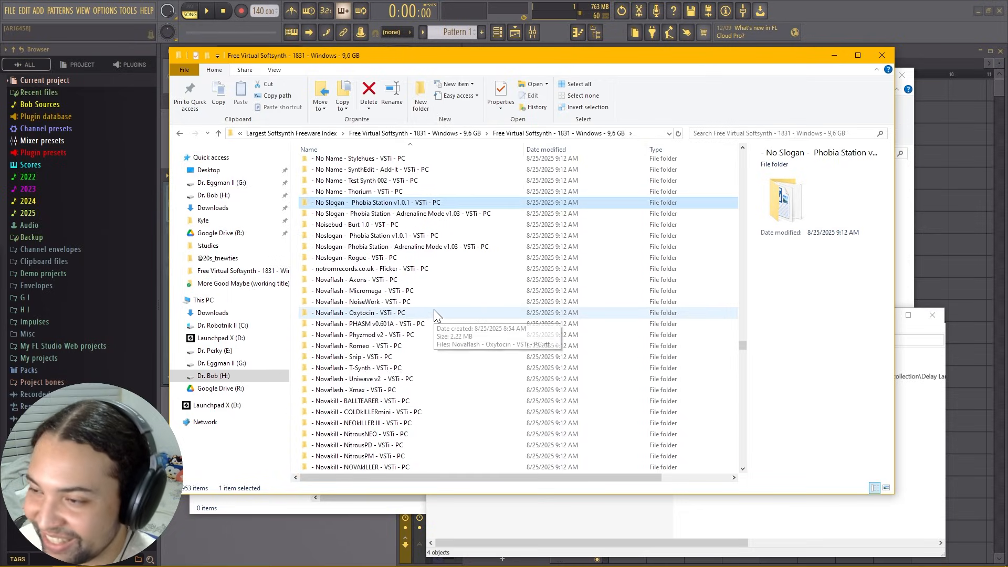
scroll(429, 314, down, 8)
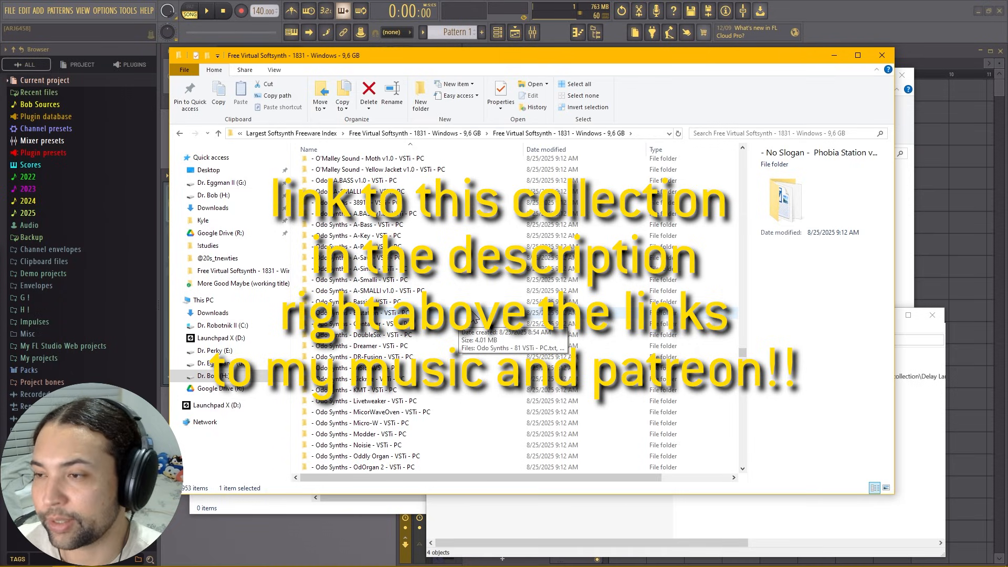
scroll(349, 257, down, 15)
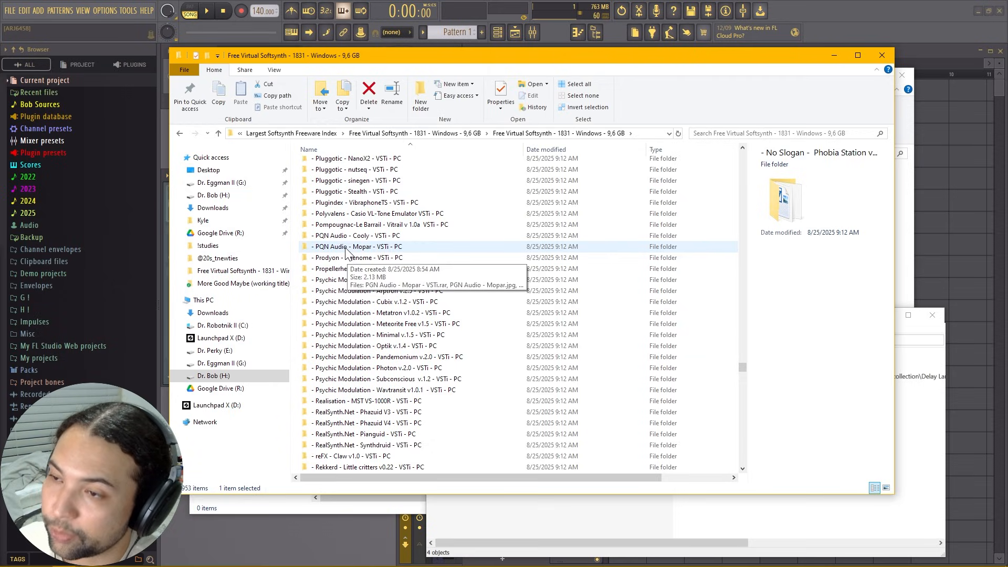
scroll(362, 304, up, 20)
scroll(370, 336, up, 15)
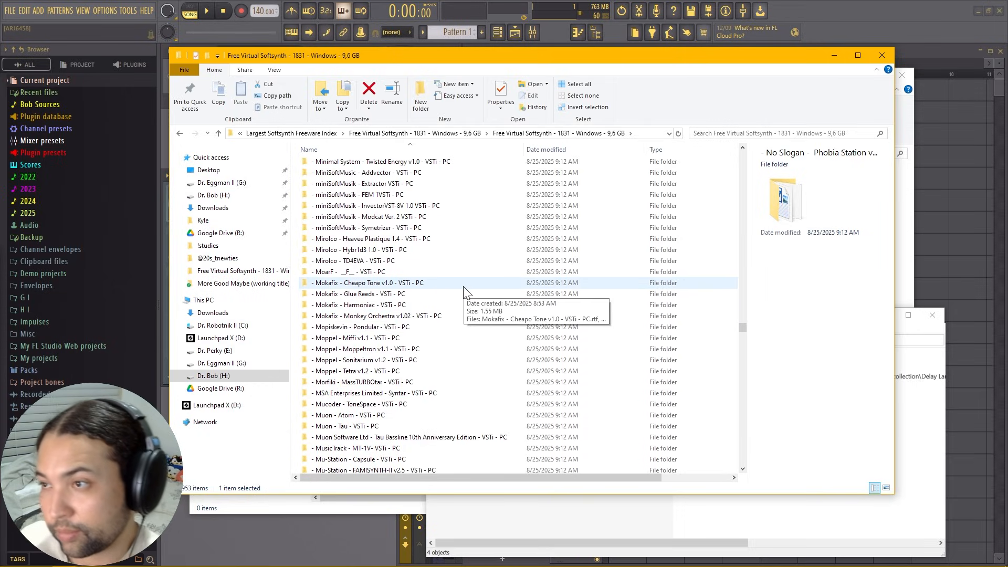
scroll(464, 289, up, 10)
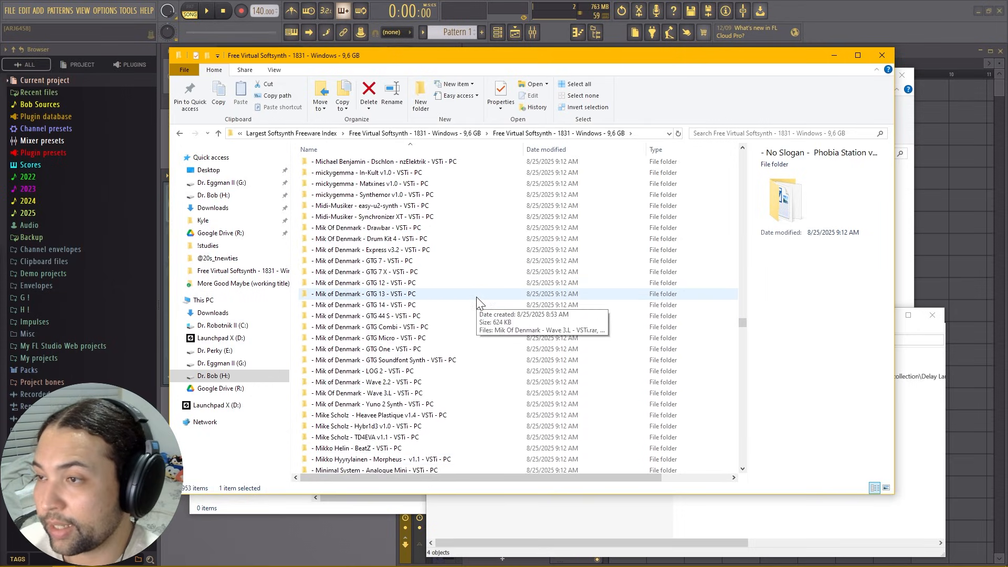
scroll(477, 301, up, 20)
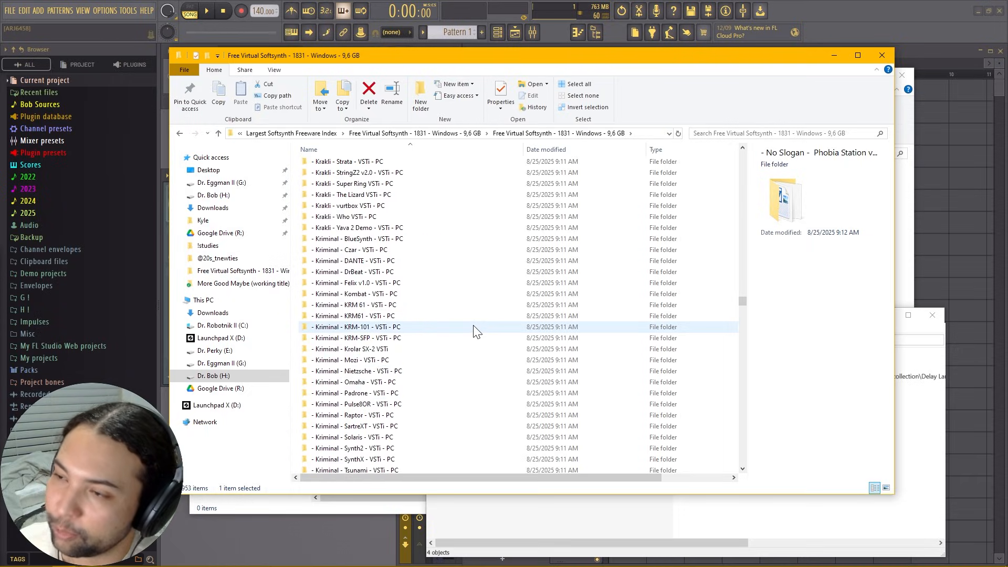
scroll(477, 331, up, 8)
scroll(477, 331, up, 15)
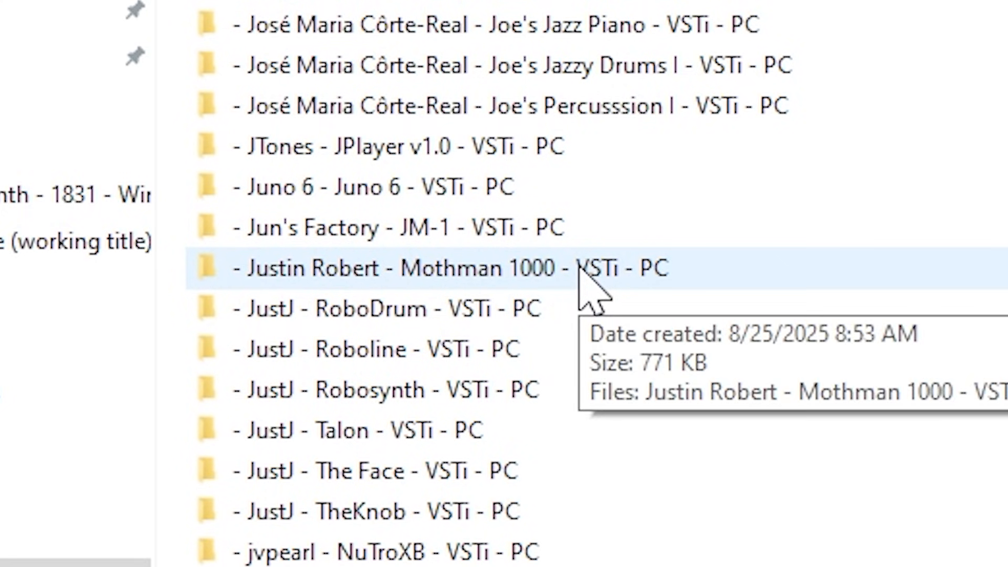
Step: Open the Mothman 1000 folder and view the synth's JPG image, closing the viewer when done
double_click(579, 269)
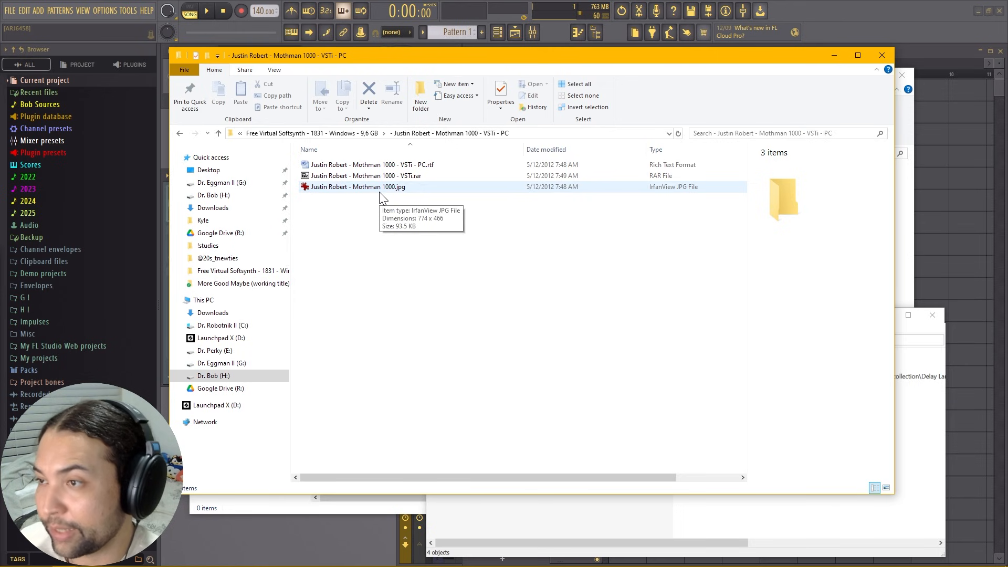
double_click(380, 191)
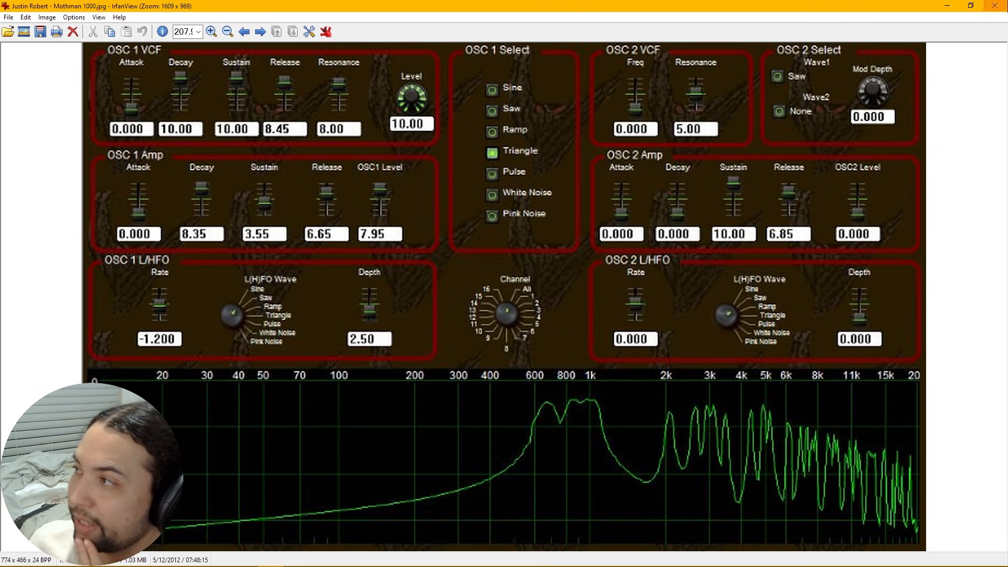
click(994, 6)
Step: Open the JustJ - The Face folder from the collection and view its JPG image
scroll(378, 399, down, 8)
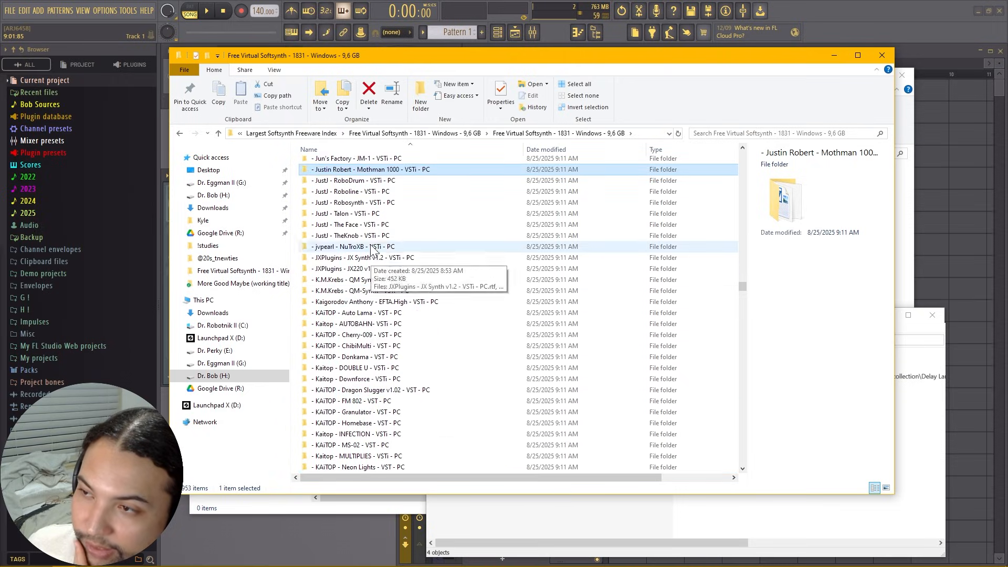
double_click(371, 225)
double_click(353, 191)
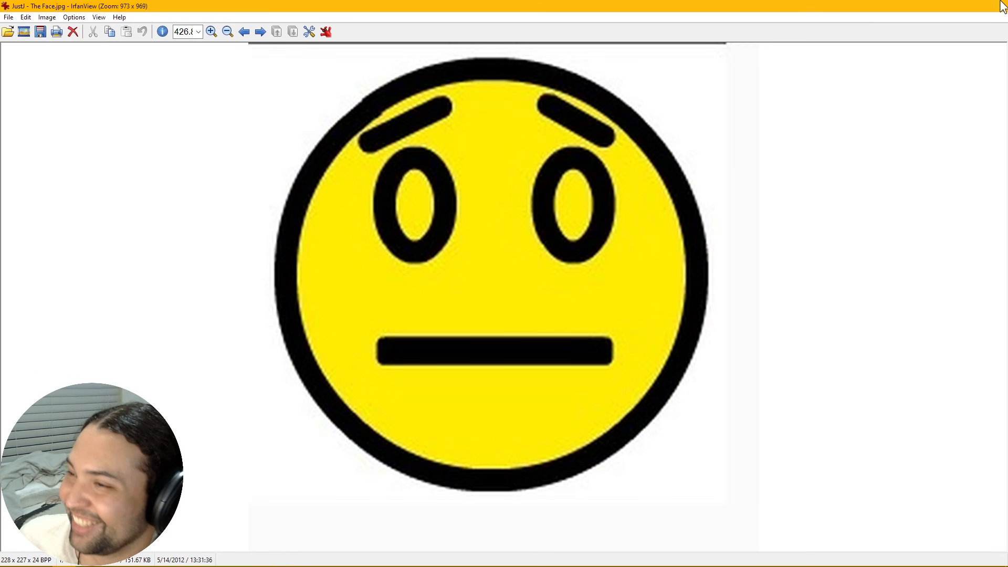
click(1002, 2)
Step: Extract JustJ - The Face - VSTi.rar with 7-Zip into a folder of the same name and open that folder
click(366, 171)
right_click(366, 171)
mouse_move(436, 213)
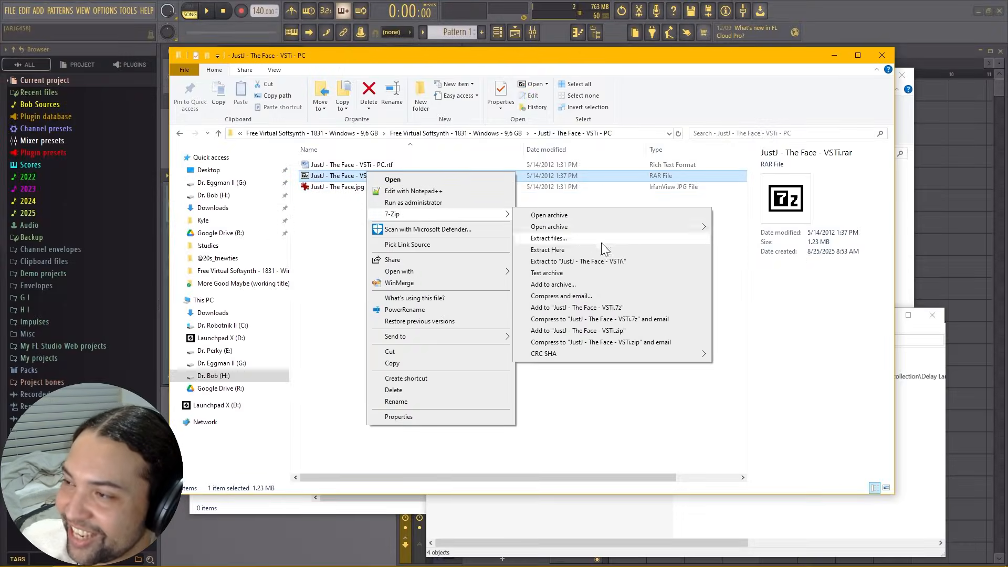
click(609, 261)
double_click(393, 167)
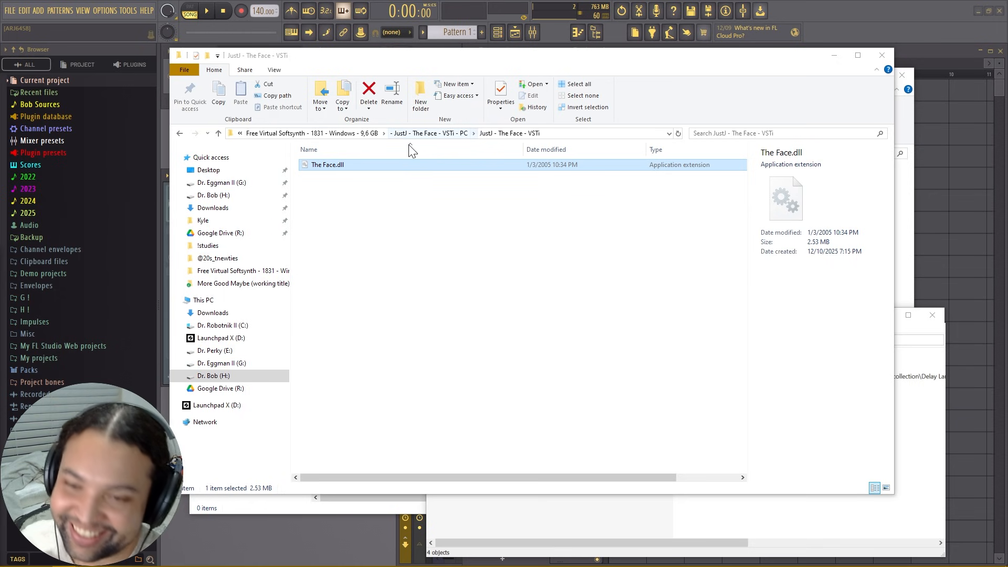
Step: Find the Image Line - Autogun folder in the collection and view its JPG image
scroll(439, 331, up, 10)
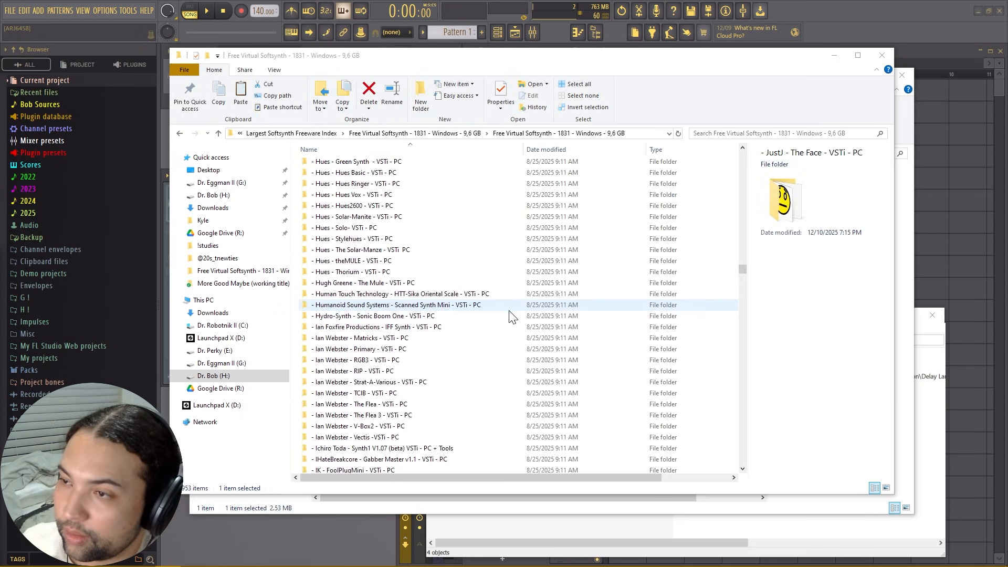
scroll(511, 313, up, 7)
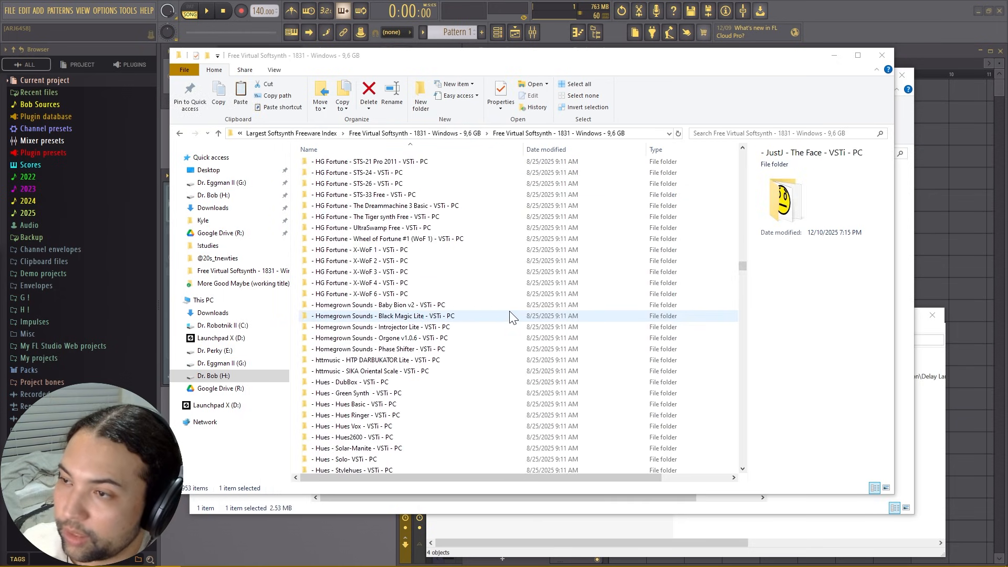
scroll(509, 315, up, 20)
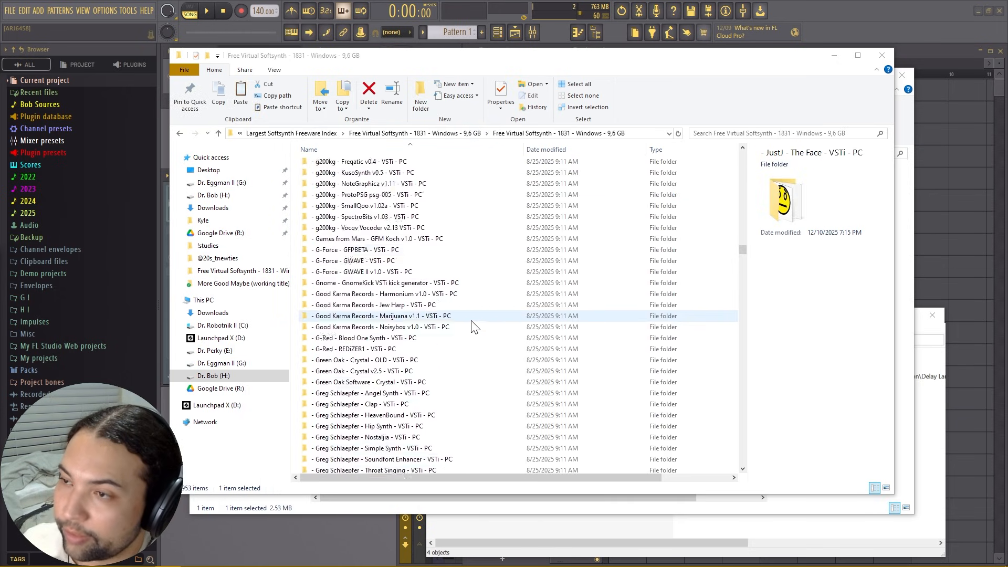
scroll(493, 325, up, 20)
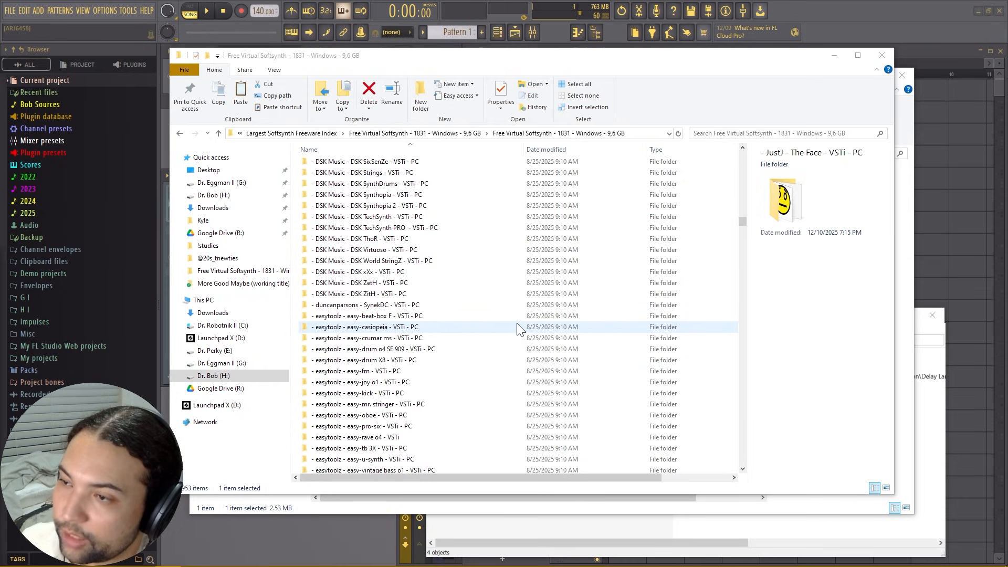
scroll(518, 329, up, 15)
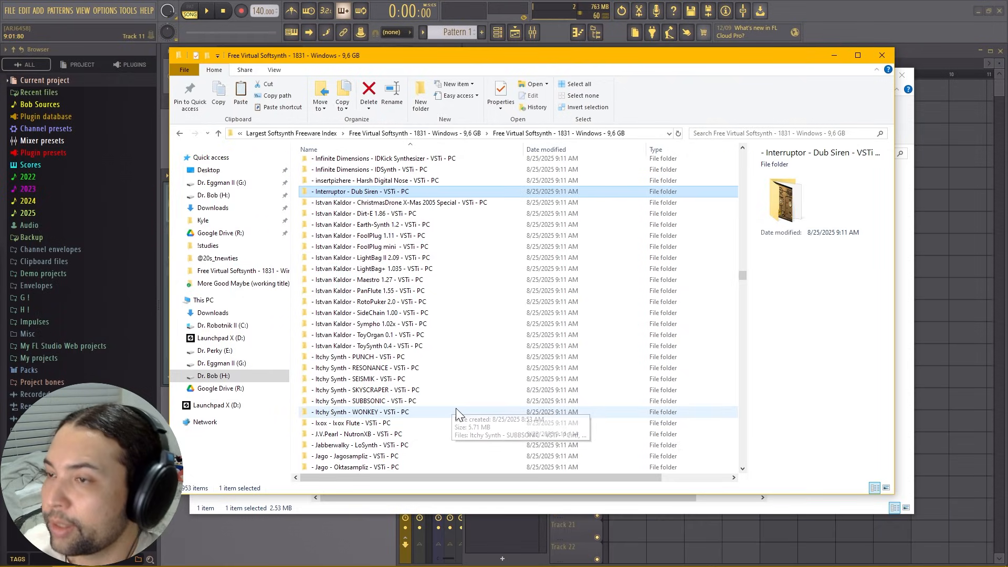
scroll(460, 411, up, 6)
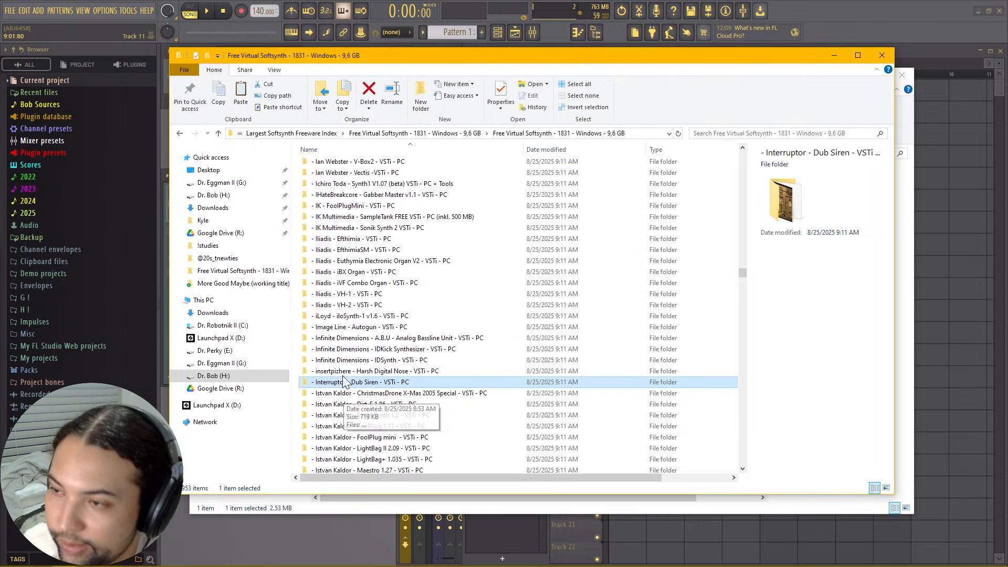
click(395, 327)
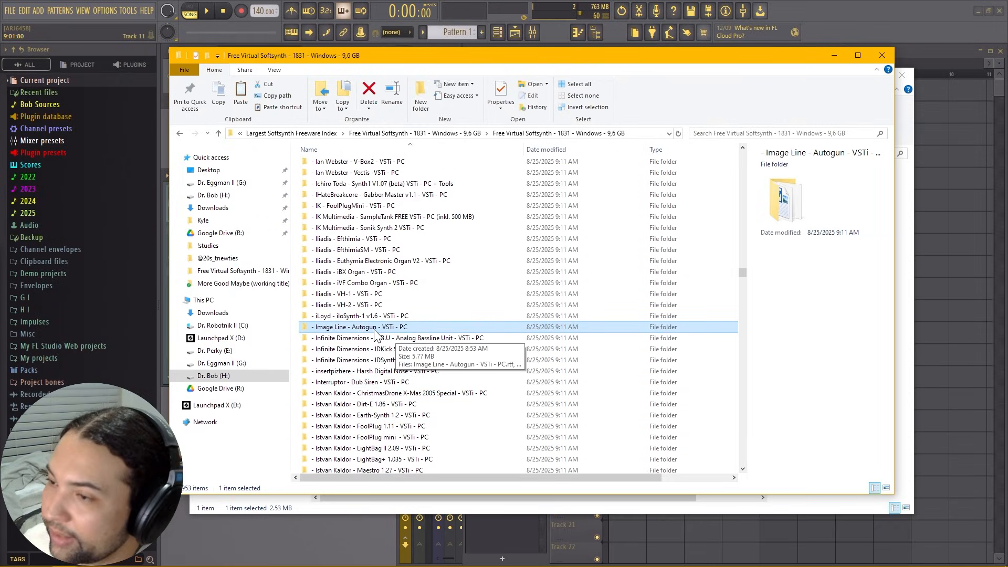
double_click(375, 329)
double_click(349, 193)
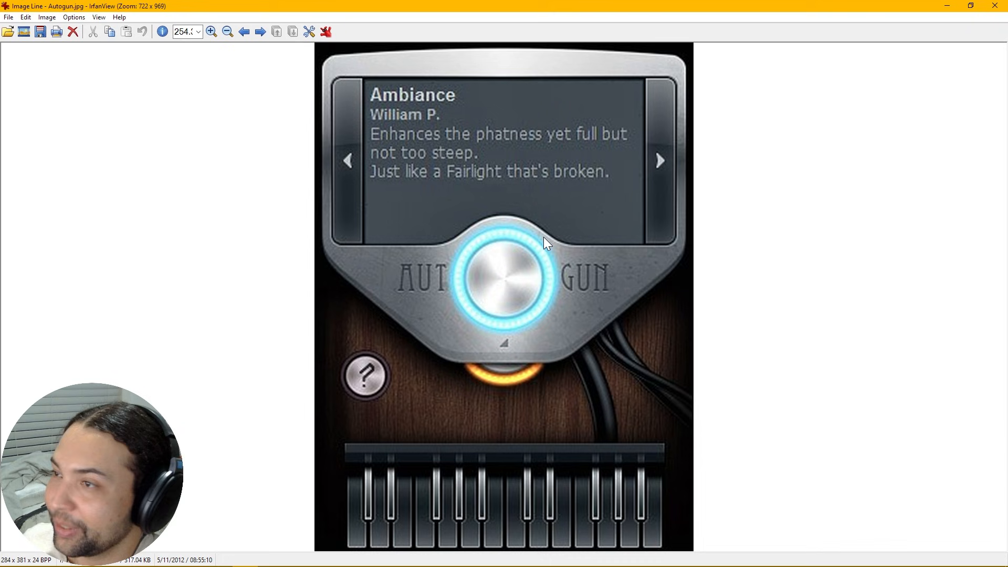
click(1003, 8)
Step: Open the Keolabs - Spicy Guitar v1.1 folder and view its JPG image
double_click(375, 331)
click(356, 232)
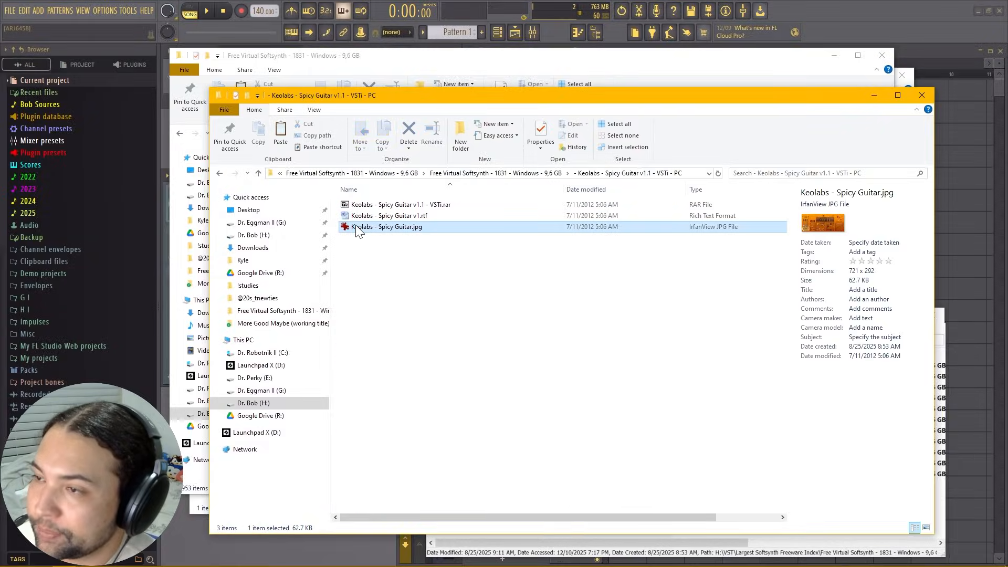
double_click(356, 232)
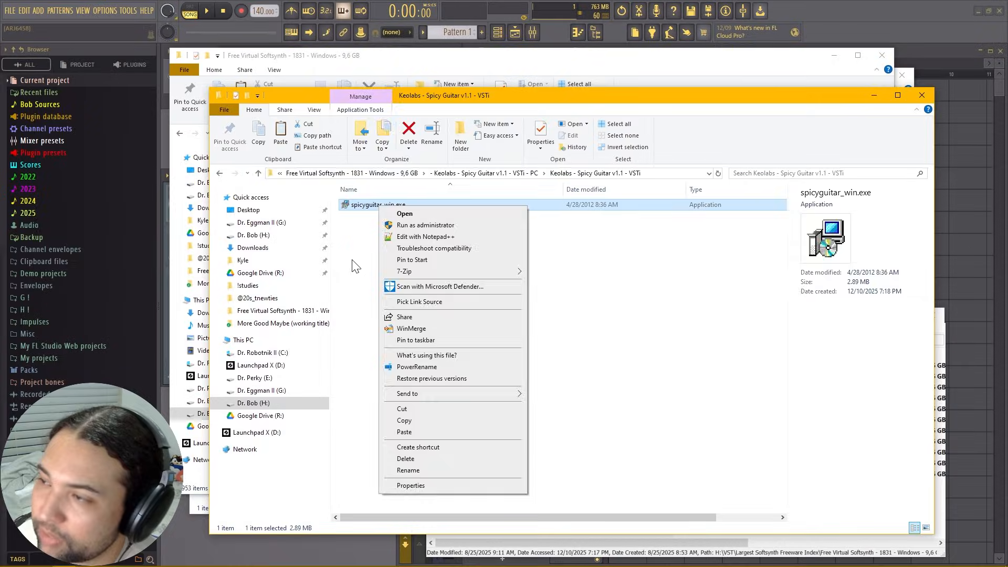
Step: Try to open spicyguitar_win.exe as an archive with 7-Zip
click(446, 212)
click(445, 212)
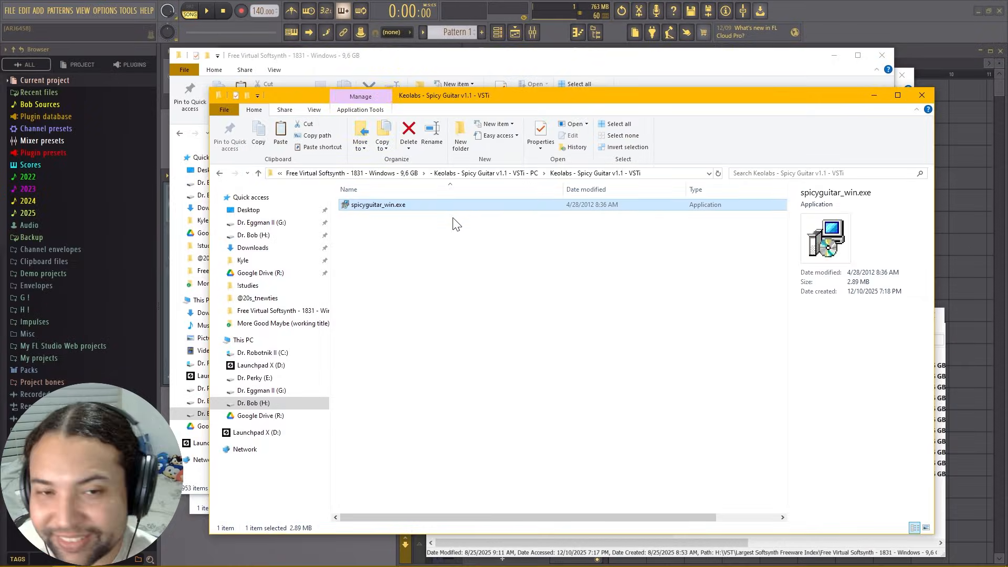
right_click(385, 205)
mouse_move(527, 267)
click(561, 269)
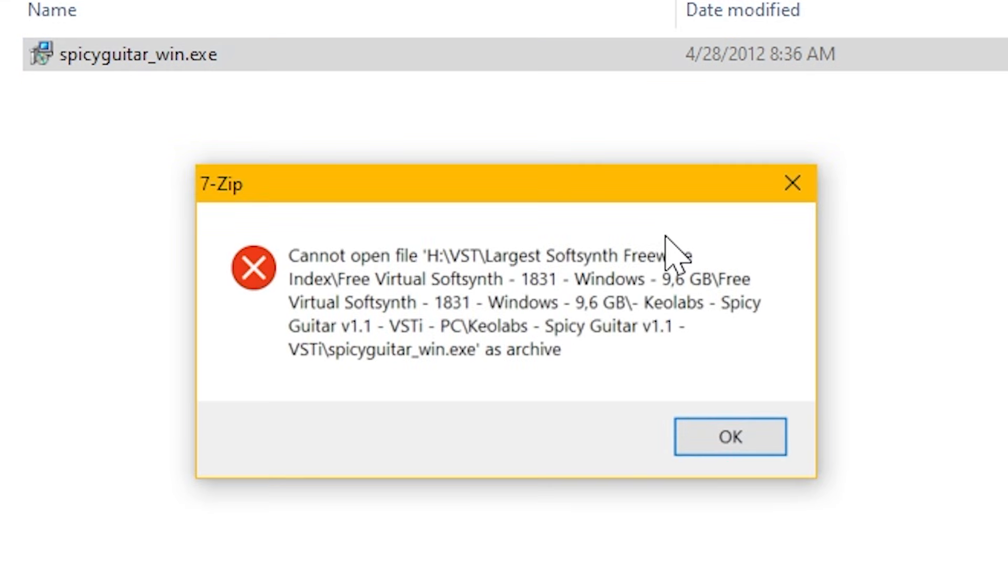
Step: Dismiss the archive error, exit the Spicy Guitar setup without installing and return to the main softsynth collection folder
click(677, 422)
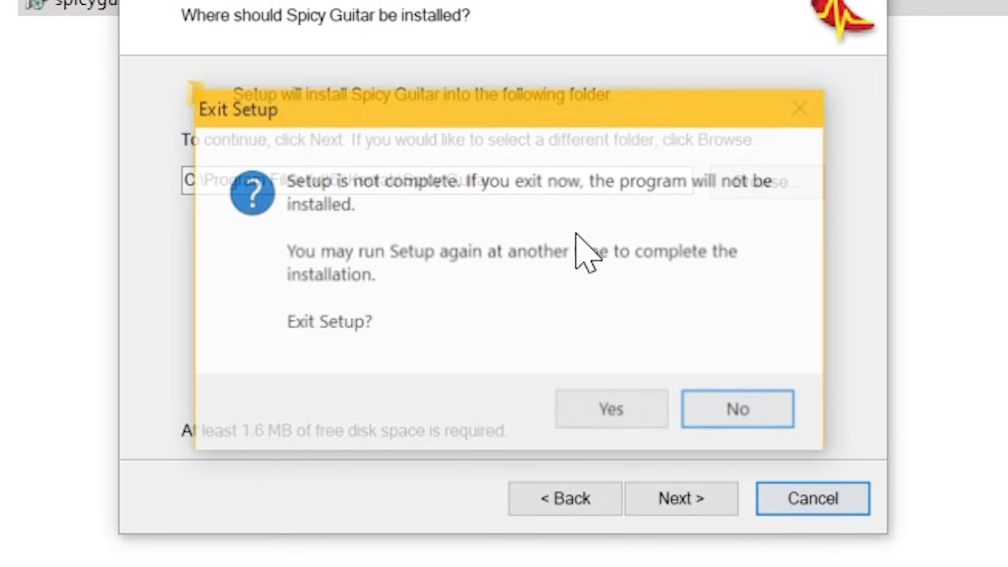
click(604, 412)
click(400, 173)
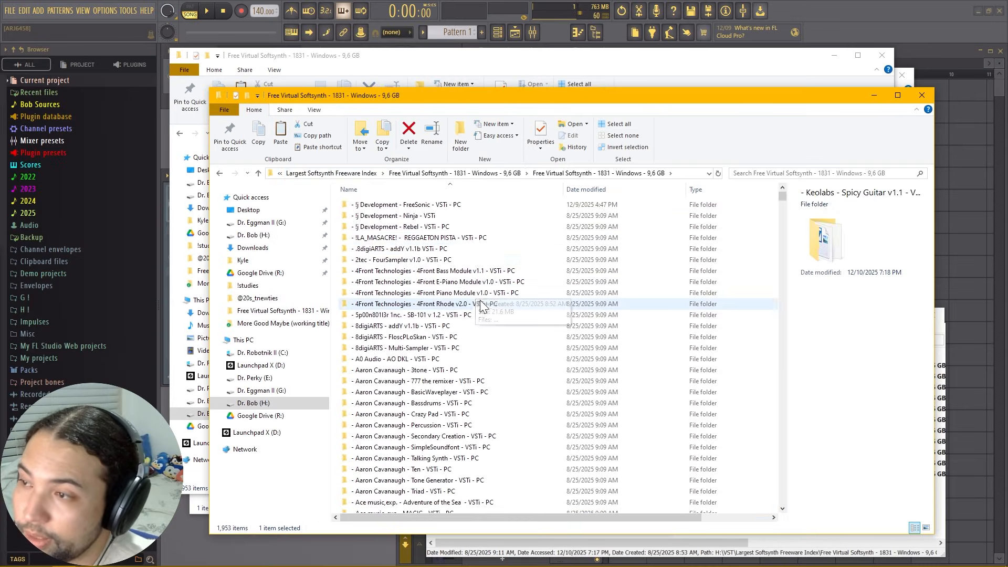
Step: Copy El Perreo.dll from the !LA_MASACRE! - REGGAETON PISTA folder into the ! 1,800 Pack plugin folder
double_click(457, 239)
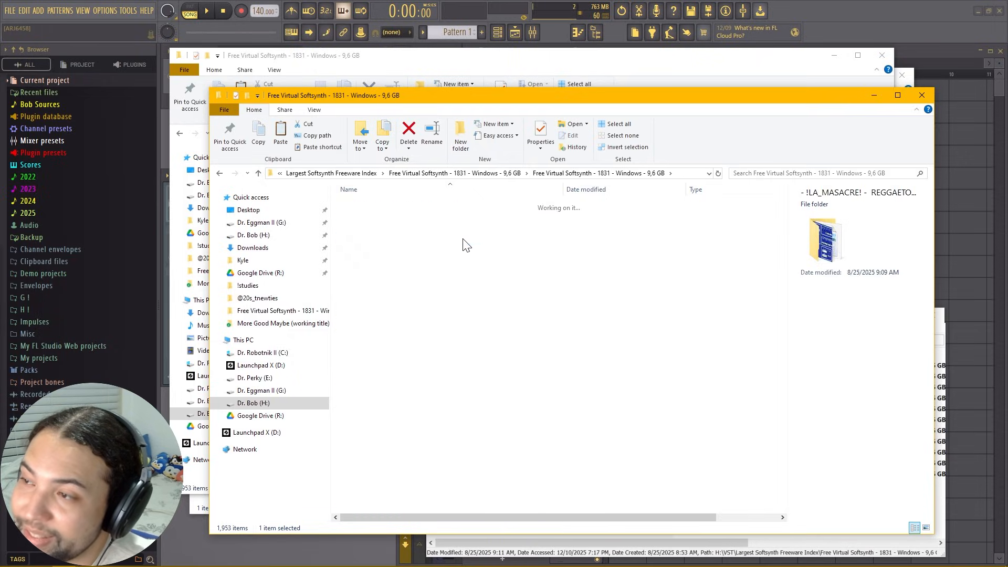
double_click(382, 206)
click(376, 206)
right_click(376, 209)
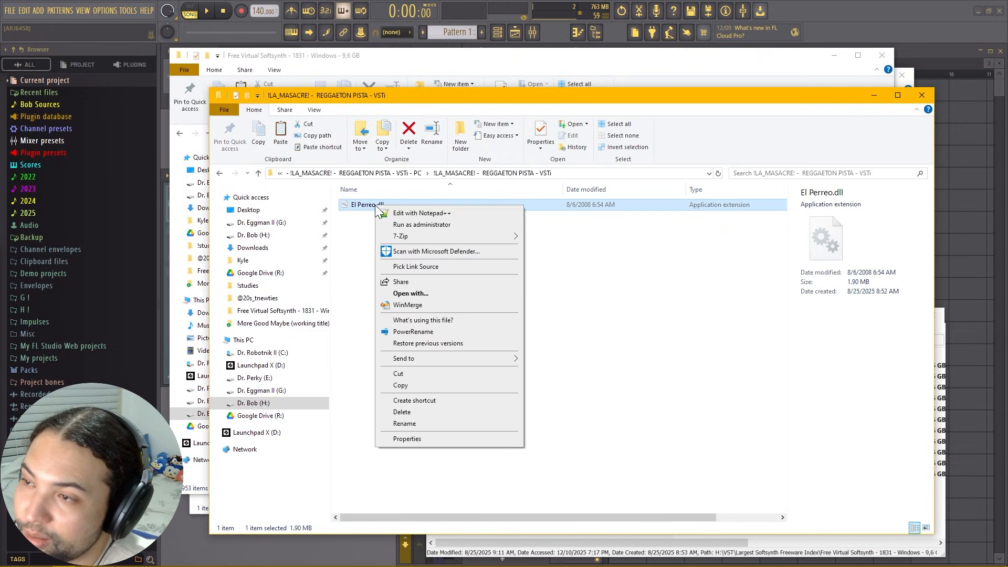
click(425, 388)
key(alt+Tab)
key(ctrl+v)
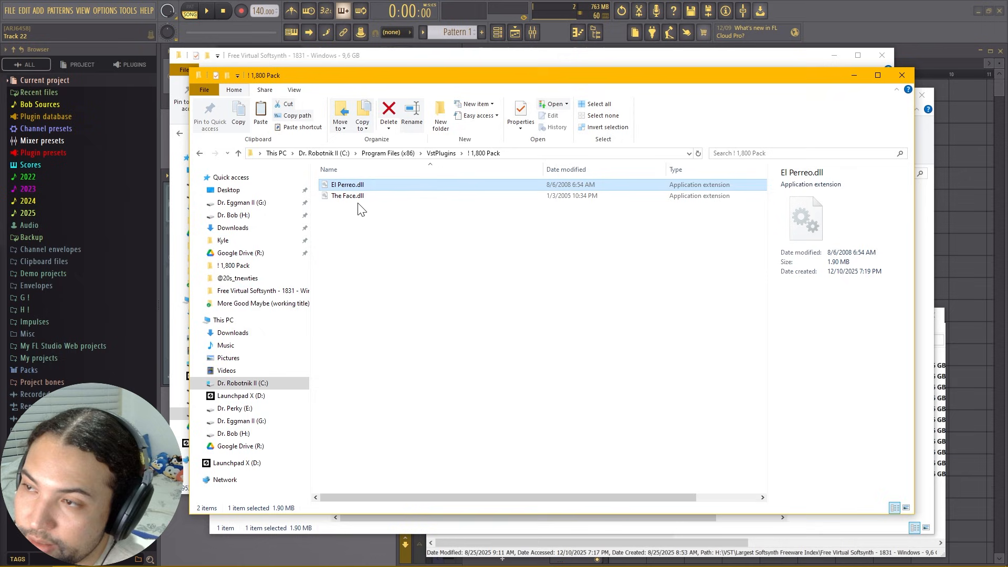
Step: Find the Ace music-exp - SMILEY folder in the collection and view its JPG image
click(400, 59)
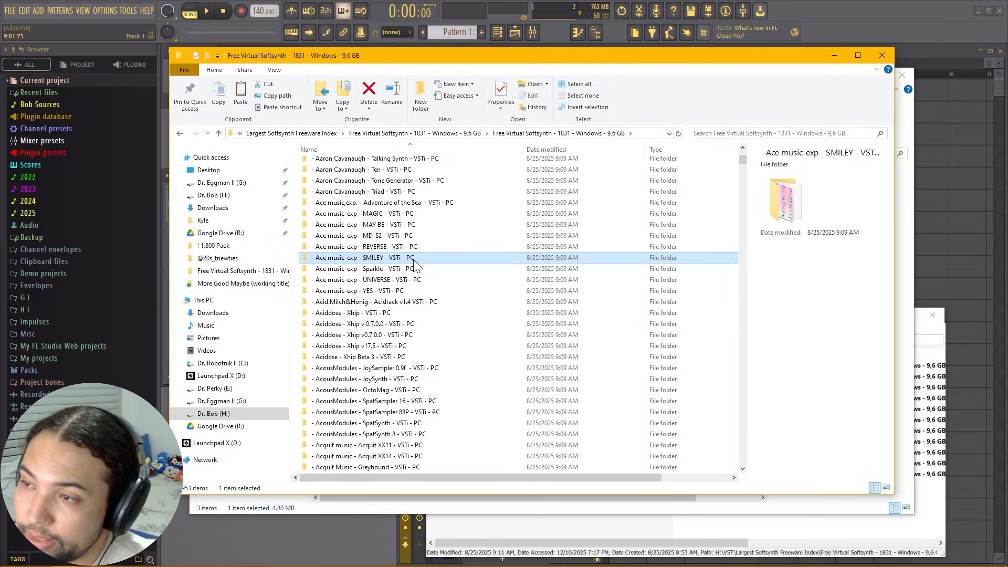
double_click(413, 260)
click(379, 189)
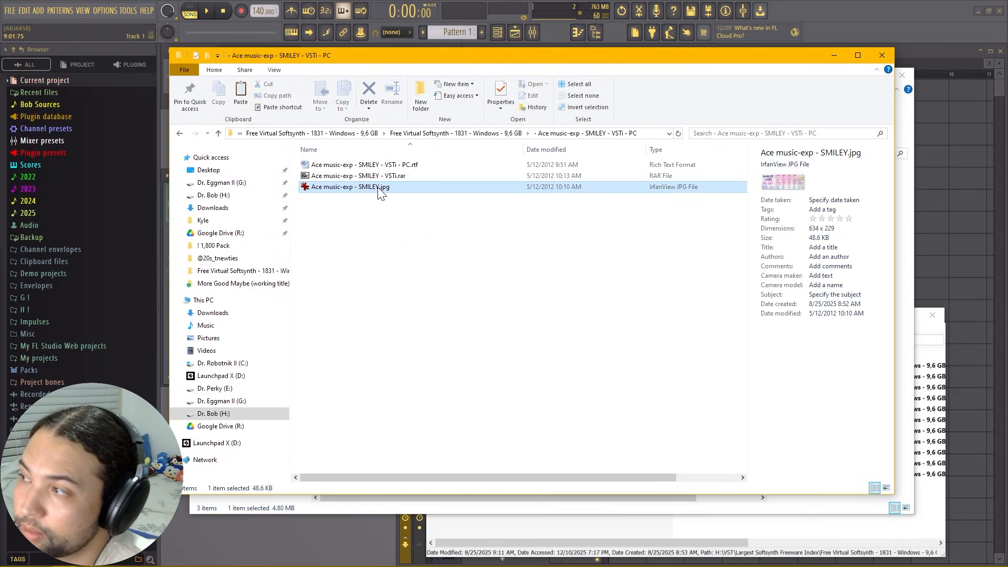
double_click(379, 189)
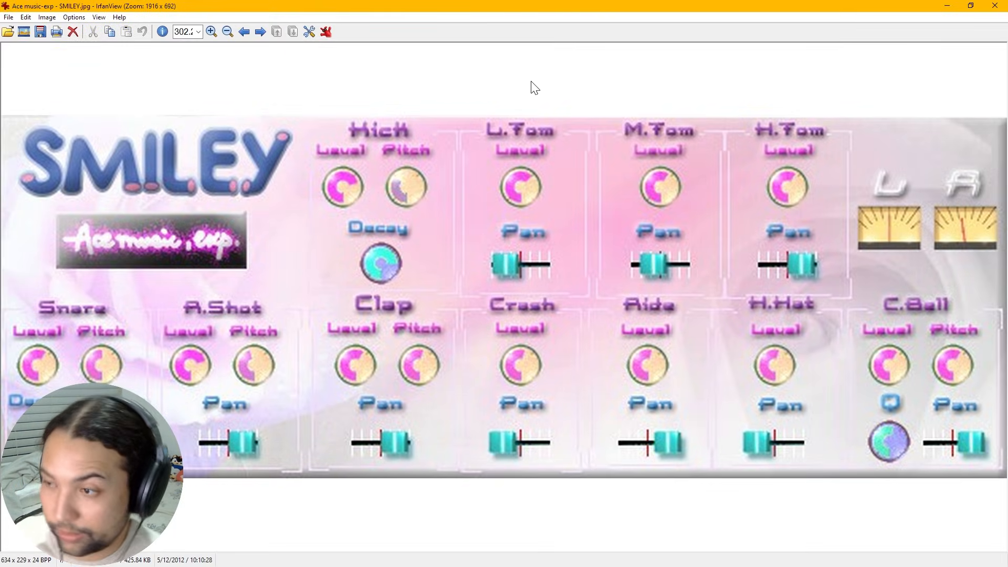
click(1003, 8)
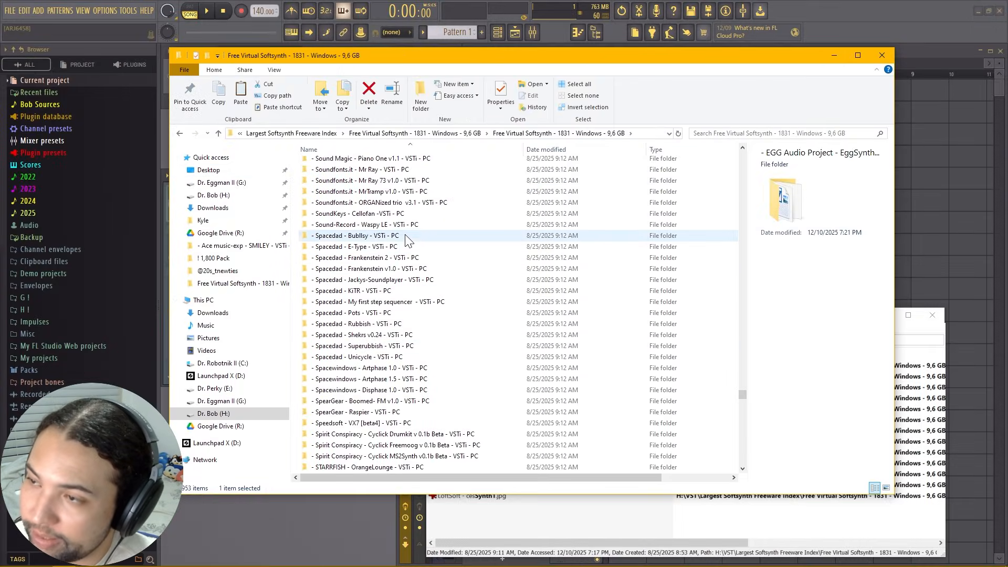
Step: Open the Spacedad - Bubllsy folder and view its JPG image
double_click(357, 235)
double_click(320, 187)
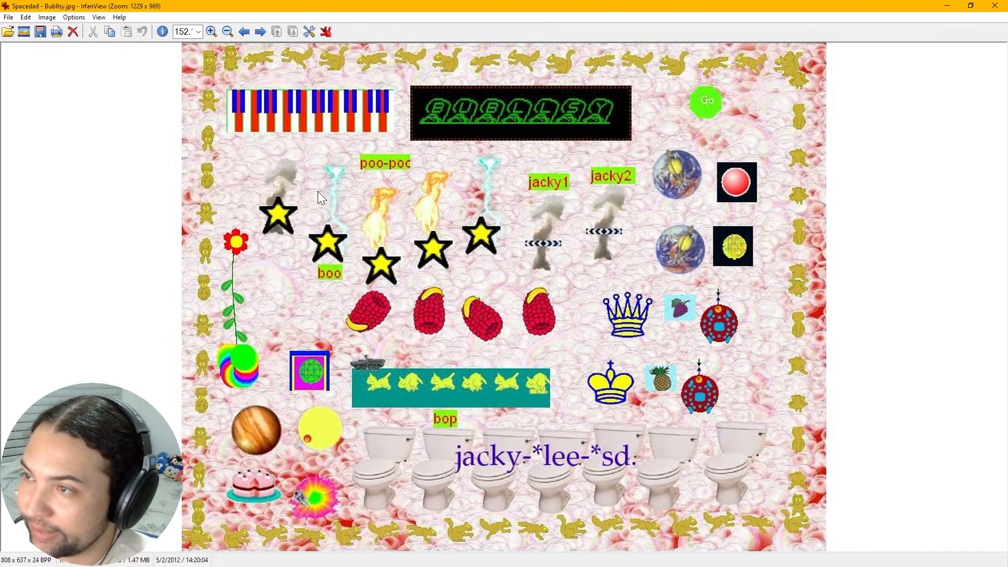
click(1003, 8)
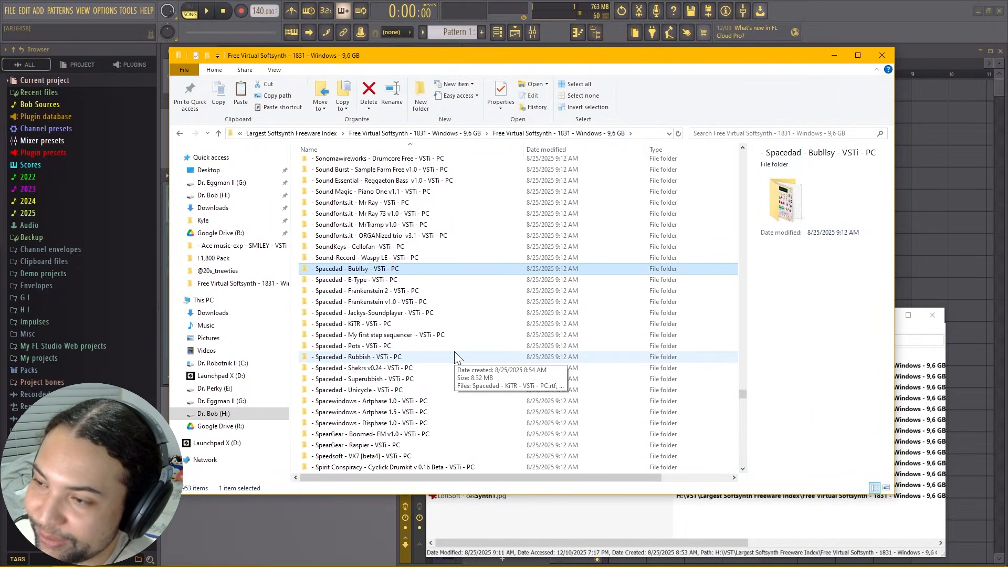
Step: Open the Spacedad - Shekrs v0.24 folder, view its JPG image and look through its plugin files
double_click(420, 368)
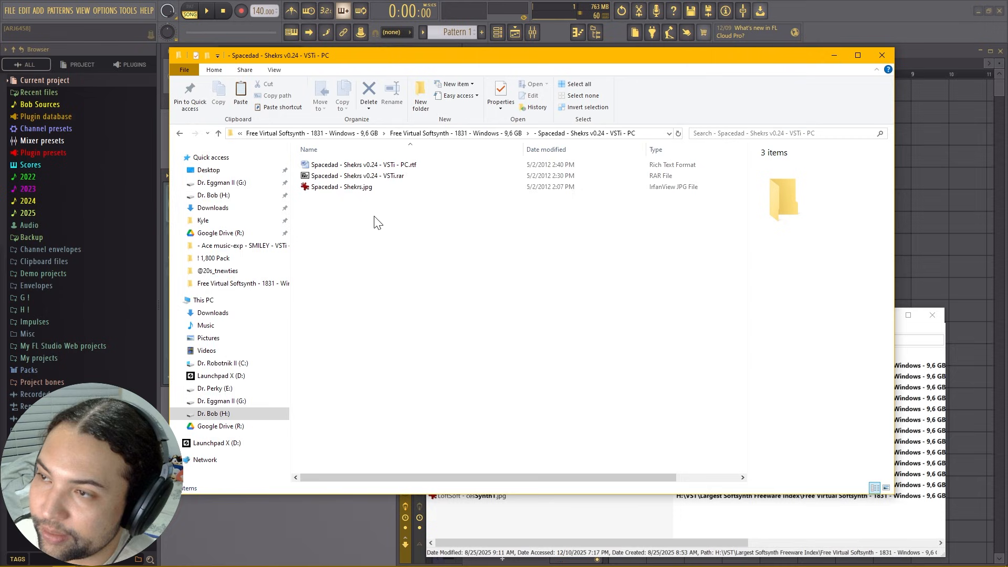
click(365, 188)
double_click(364, 188)
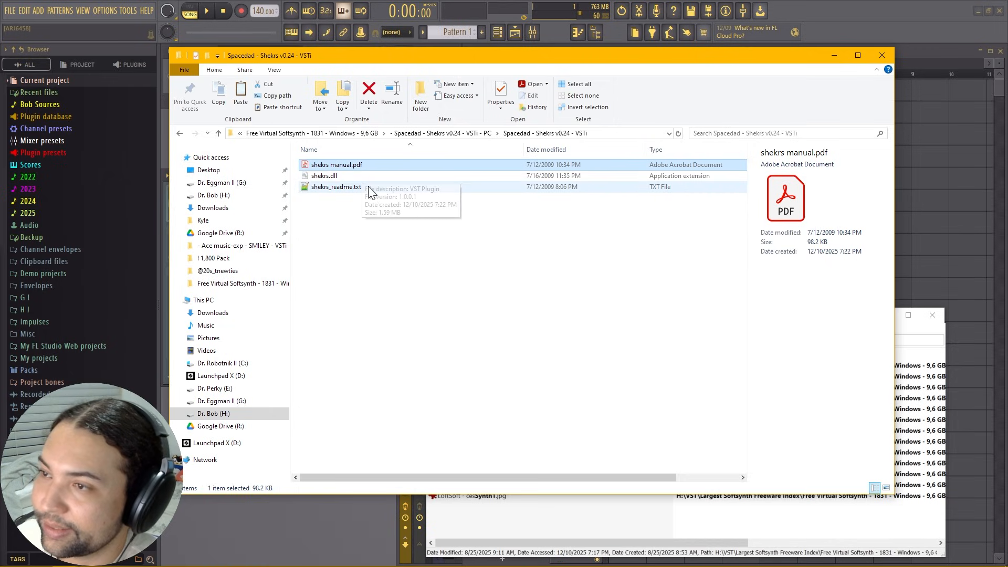
click(336, 187)
double_click(367, 186)
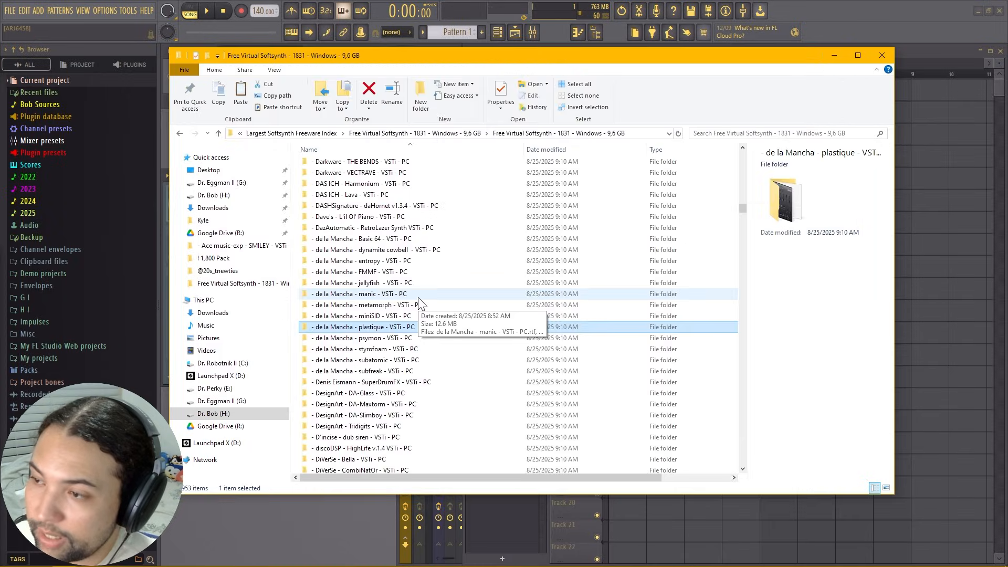
Step: Browse the de la Mancha folders, open the jellyfish one and view its JPG image
click(420, 296)
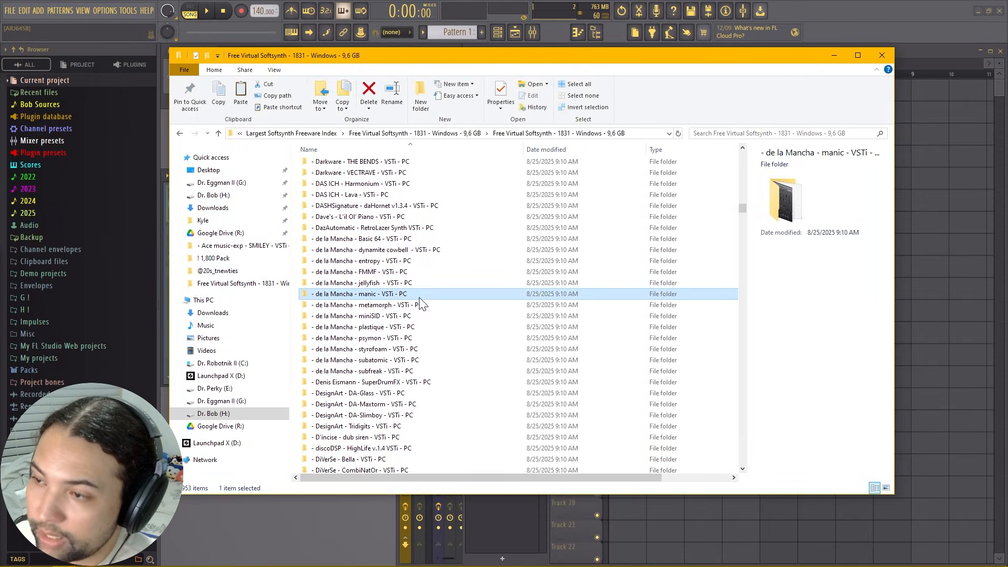
key(Down)
double_click(441, 284)
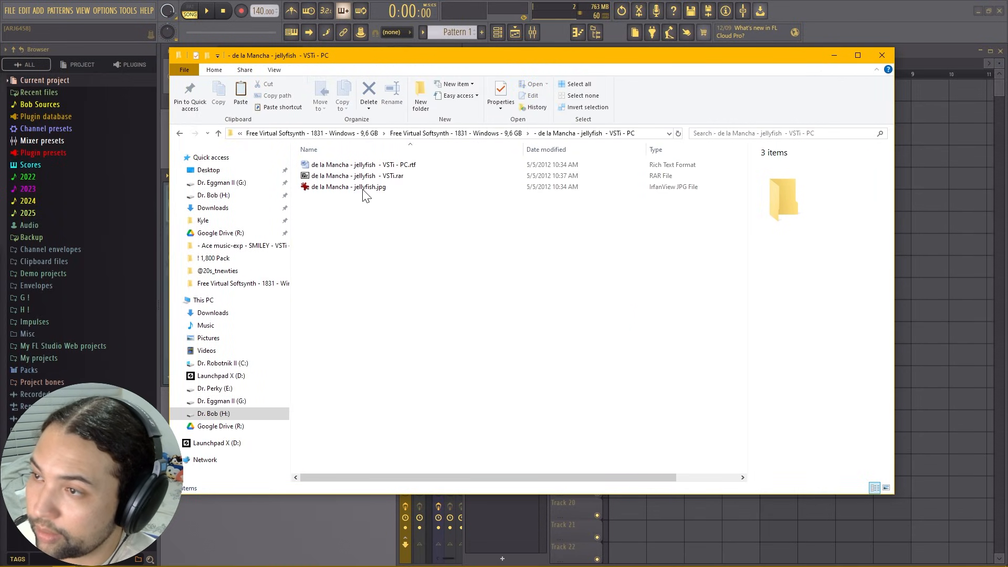
double_click(368, 194)
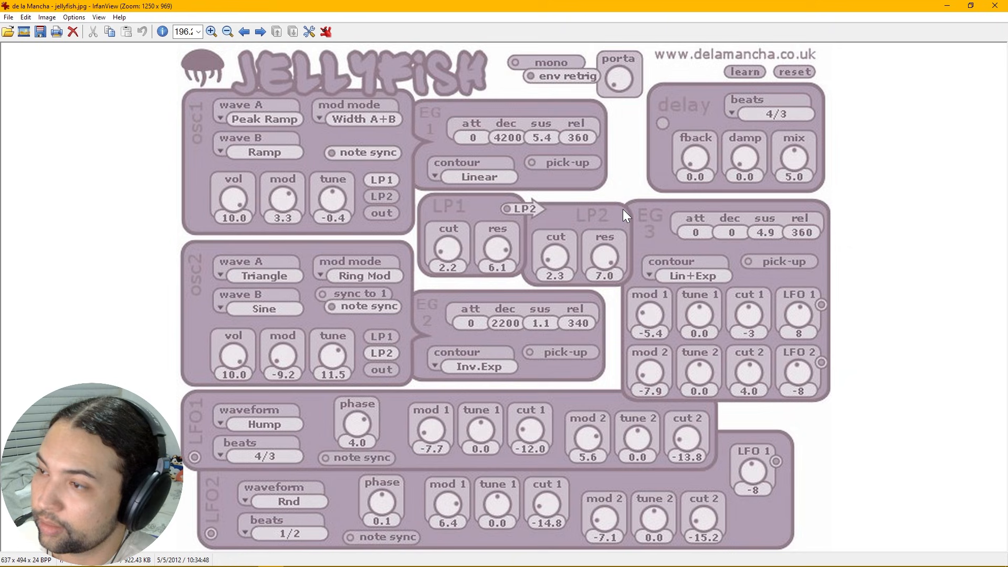
click(1004, 8)
Step: Go back to the extracted Spacedad - Shekrs v0.24 folder and read shekrs manual.pdf
click(208, 133)
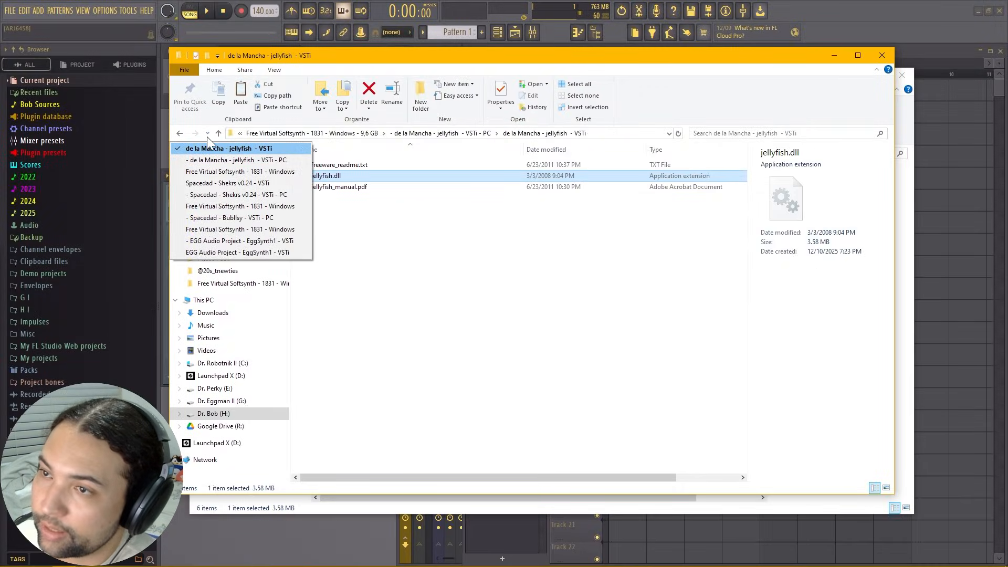
click(226, 184)
click(354, 166)
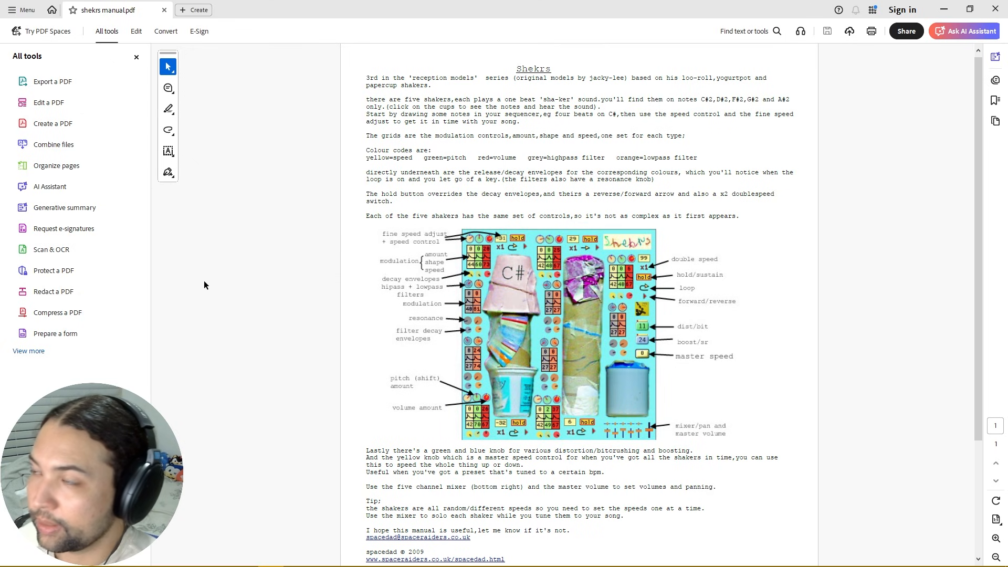
scroll(430, 184, down, 3)
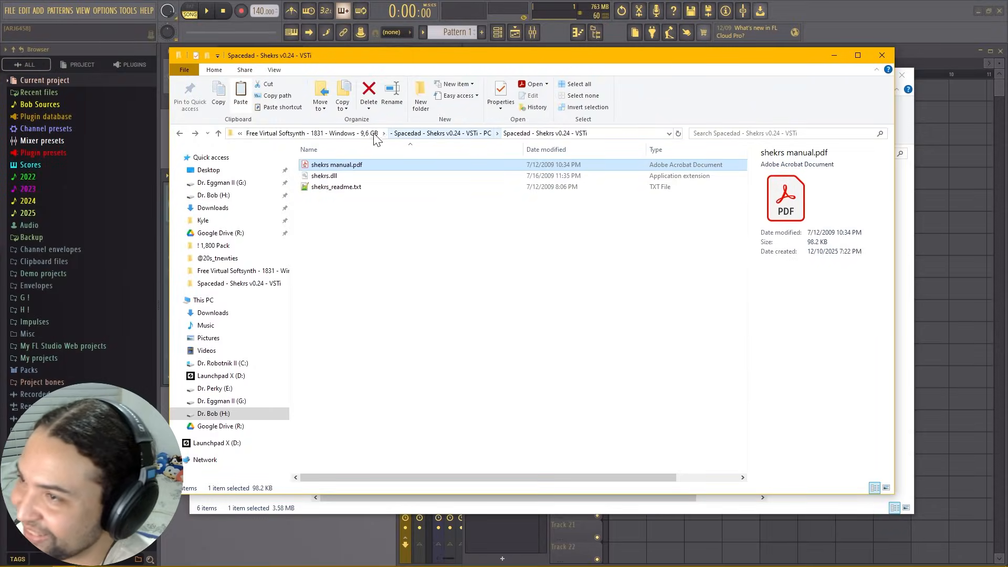
Step: Return to the collection list and look into the Spacedad - Frankenstein 2 folder
click(369, 135)
scroll(409, 193, down, 6)
double_click(410, 193)
click(348, 188)
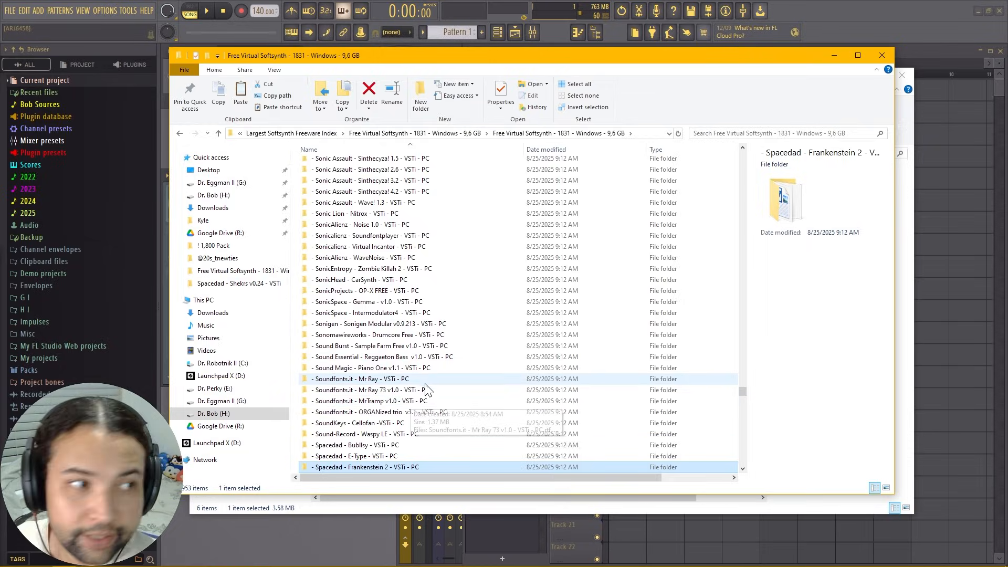
Step: Find the HERCs Music Systems - Alien Artifact folder, view its JPG image and open its RAR archive
click(398, 303)
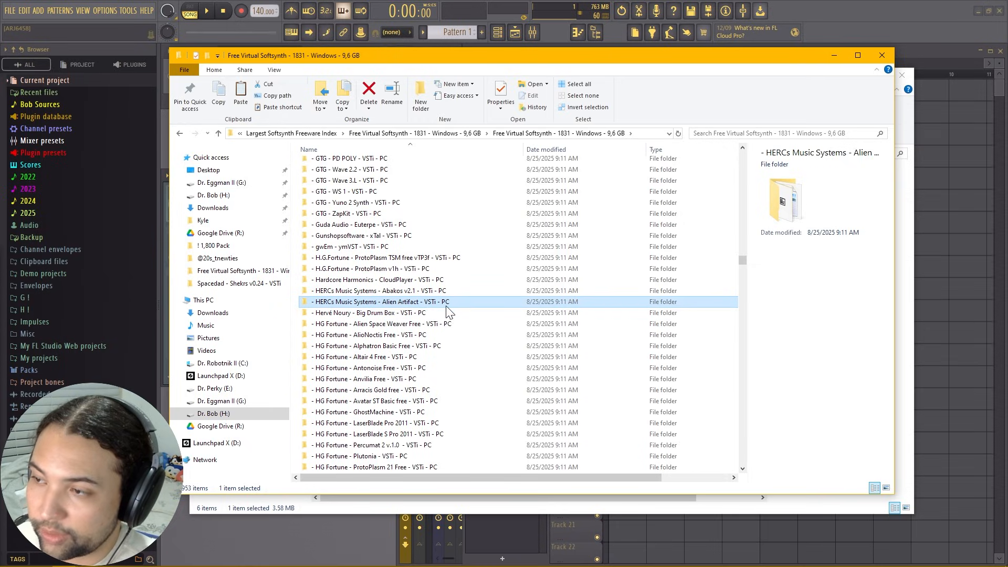
double_click(427, 304)
double_click(362, 188)
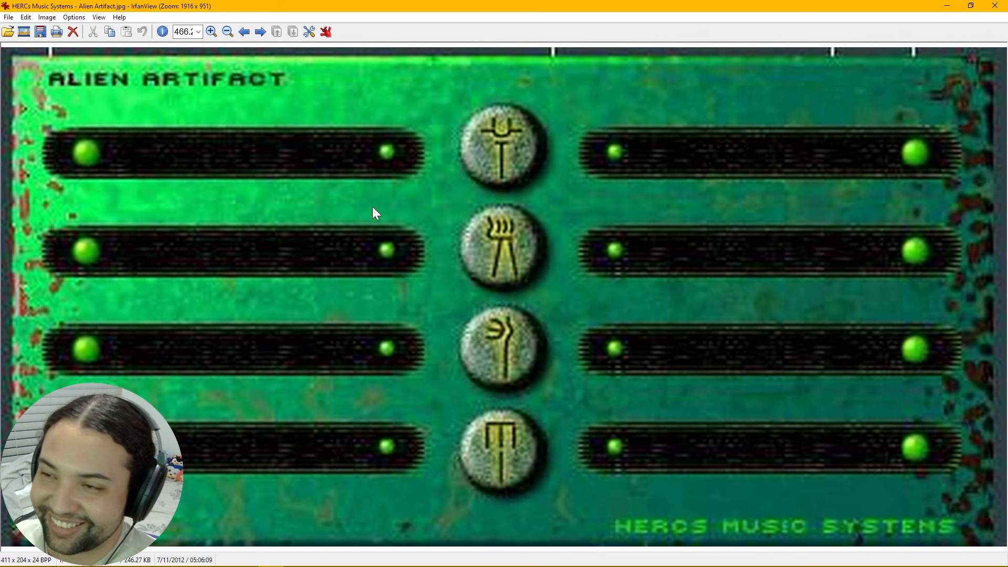
click(1005, 4)
double_click(434, 178)
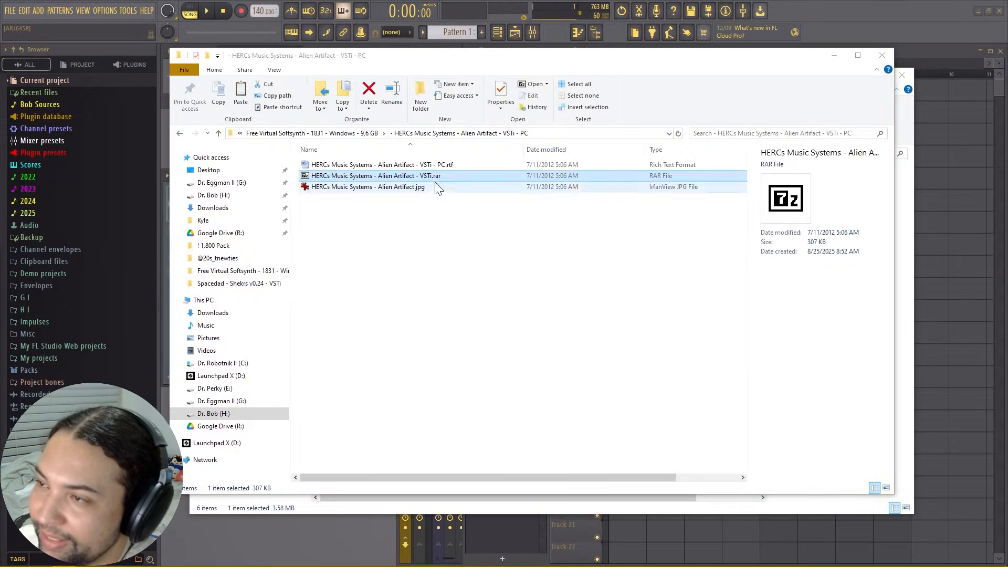
double_click(424, 168)
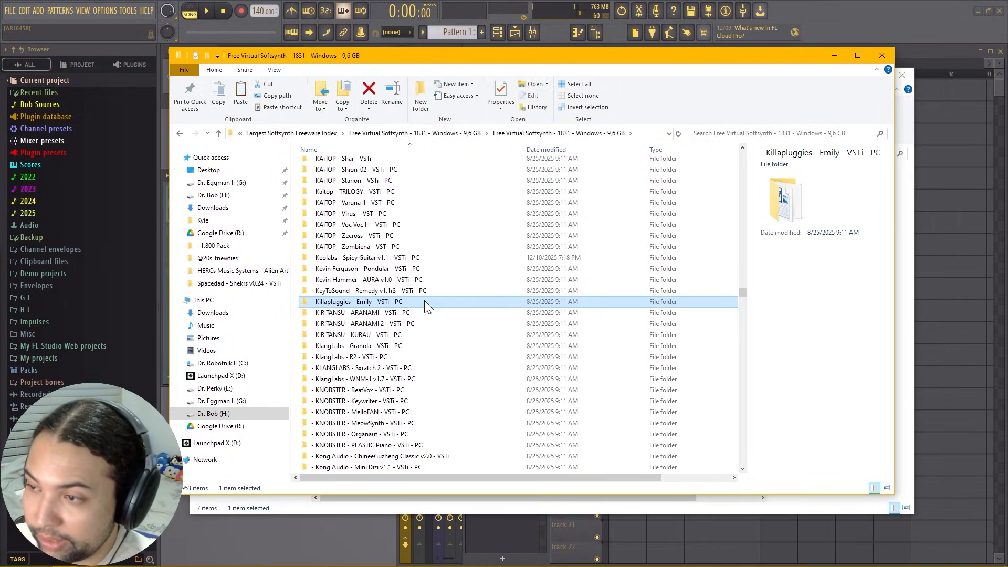
Step: Open the Killapluggies - Emily folder, and view the Mu-Station - SWORD EDGE and Necromare - PONG! JPG images
double_click(428, 302)
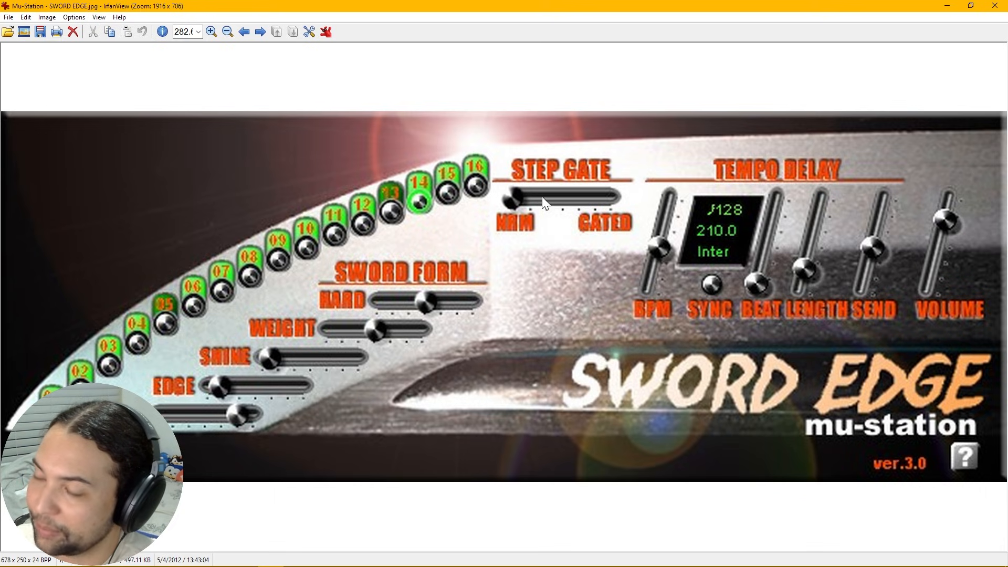
click(997, 6)
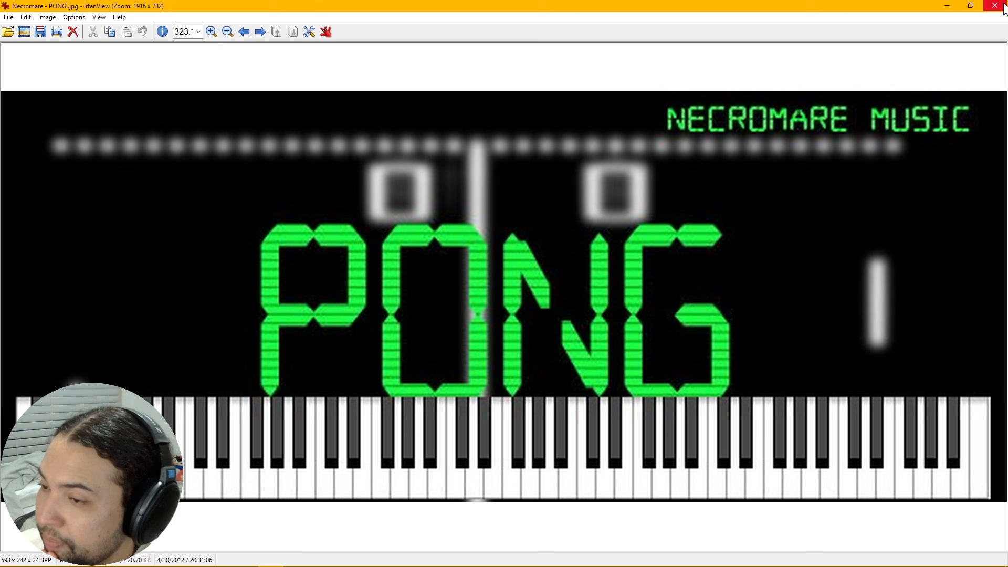
click(1001, 6)
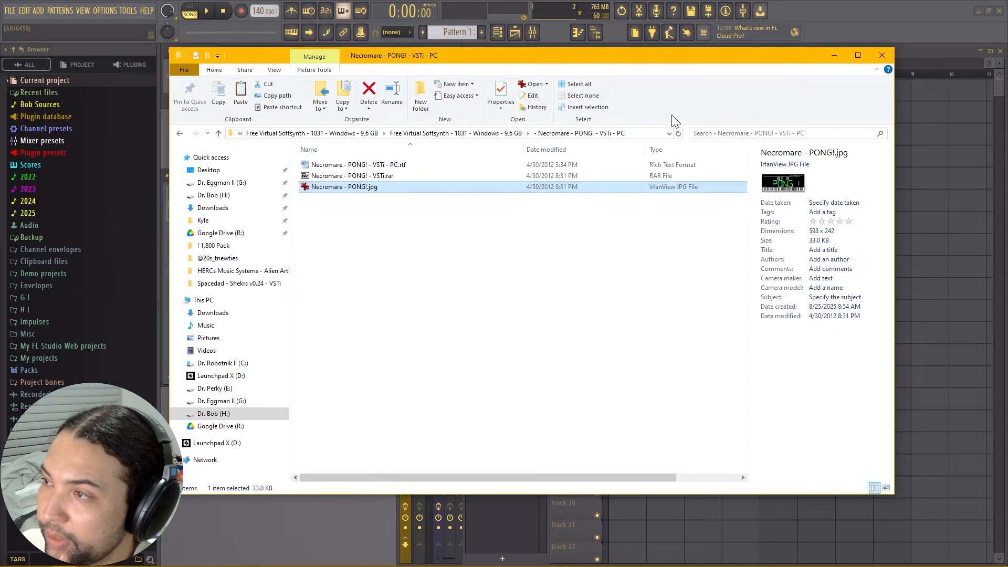
Step: Return to the collection list, open the Necromare - The Audience folder and view its JPG image
click(455, 133)
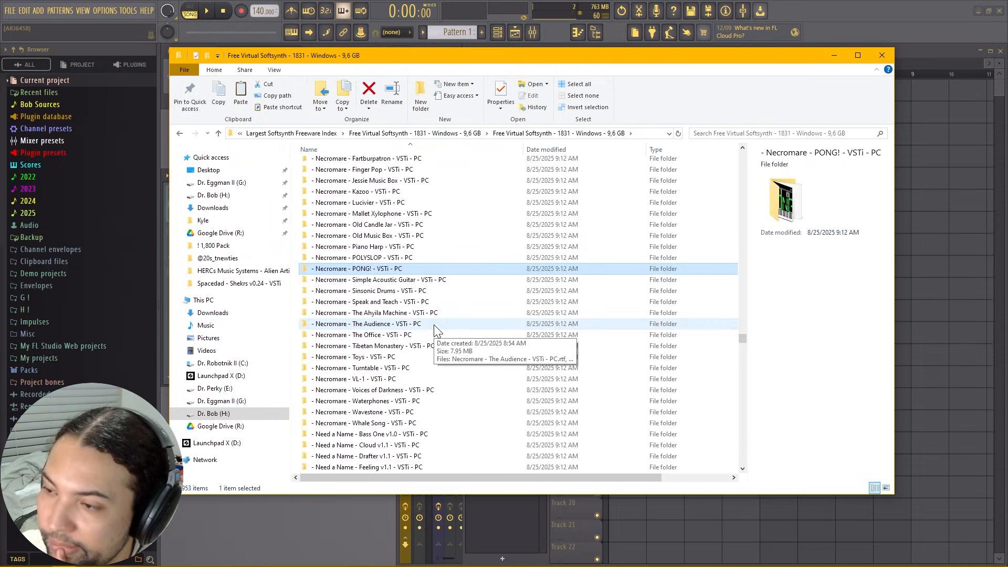
double_click(434, 326)
double_click(393, 184)
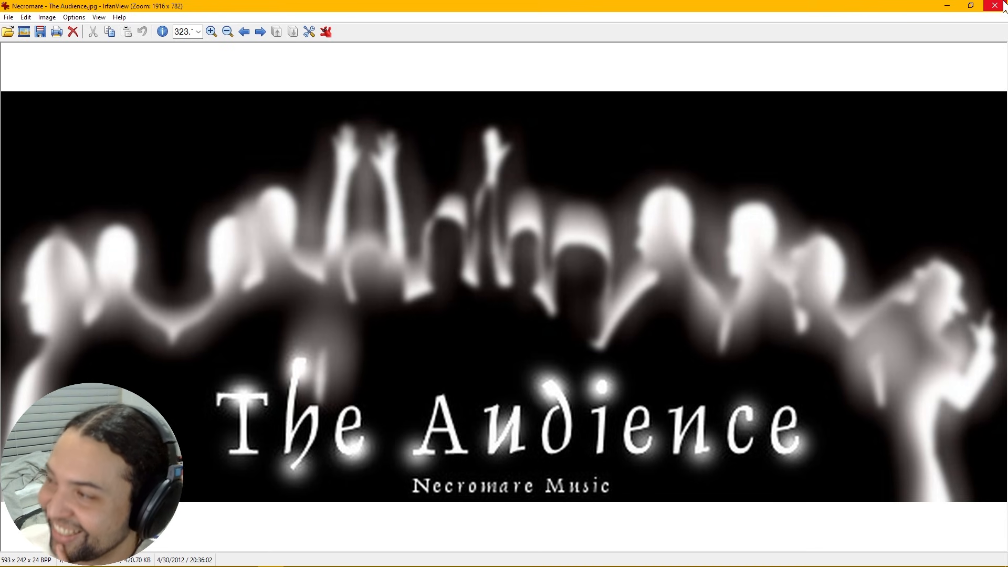
key(Escape)
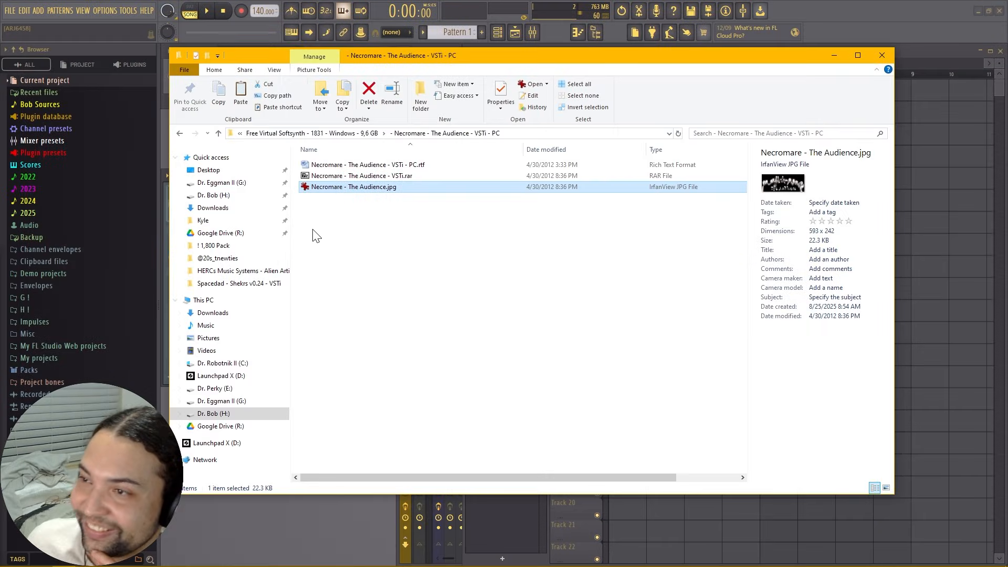
Step: Extract Necromare - The Audience - VSTi.rar with 7-Zip
right_click(388, 178)
mouse_move(478, 220)
click(635, 272)
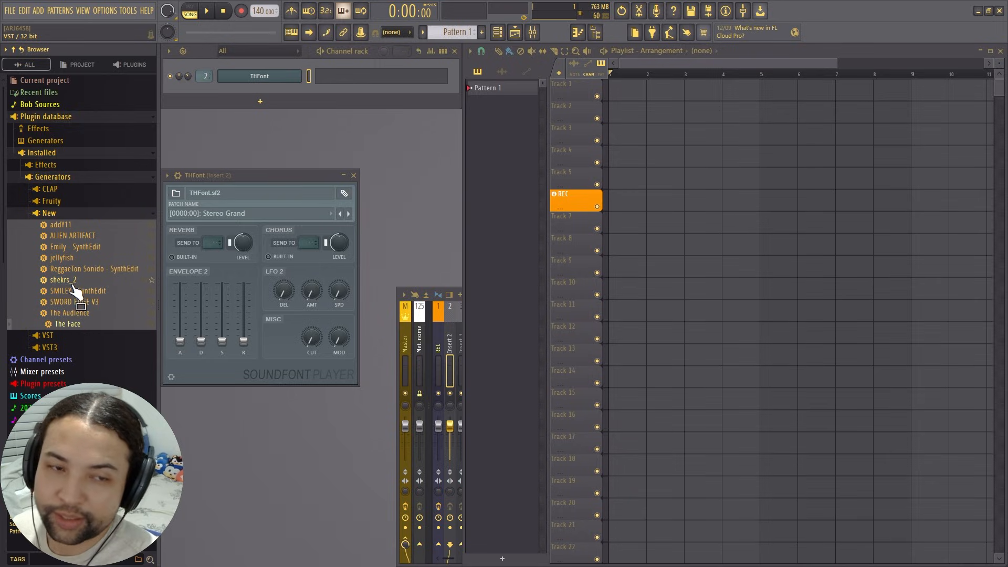
Step: Add the new generators from addY11 to The Face to the channel rack and turn off DPI aware for addY11
drag(62, 225, 265, 74)
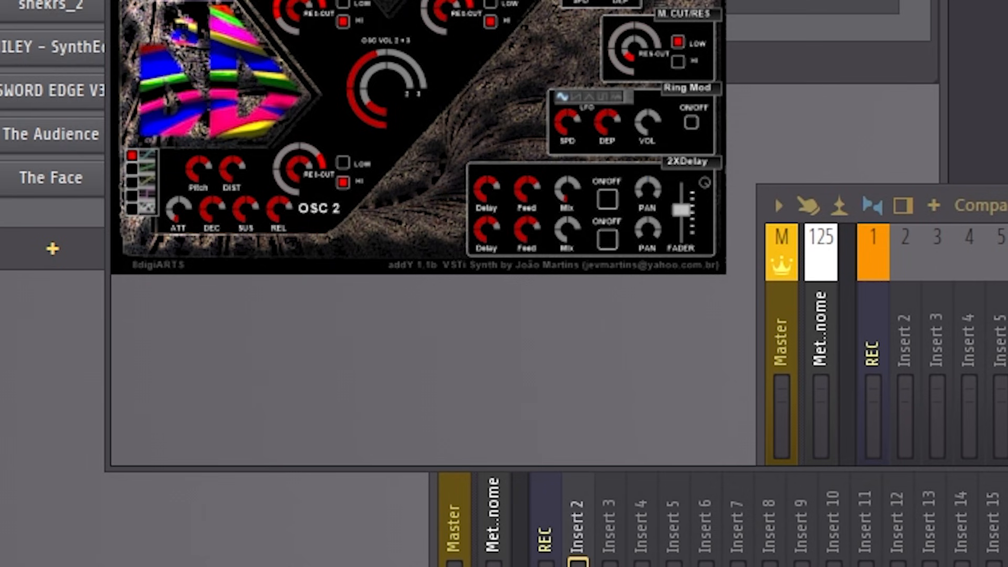
click(152, 0)
click(210, 0)
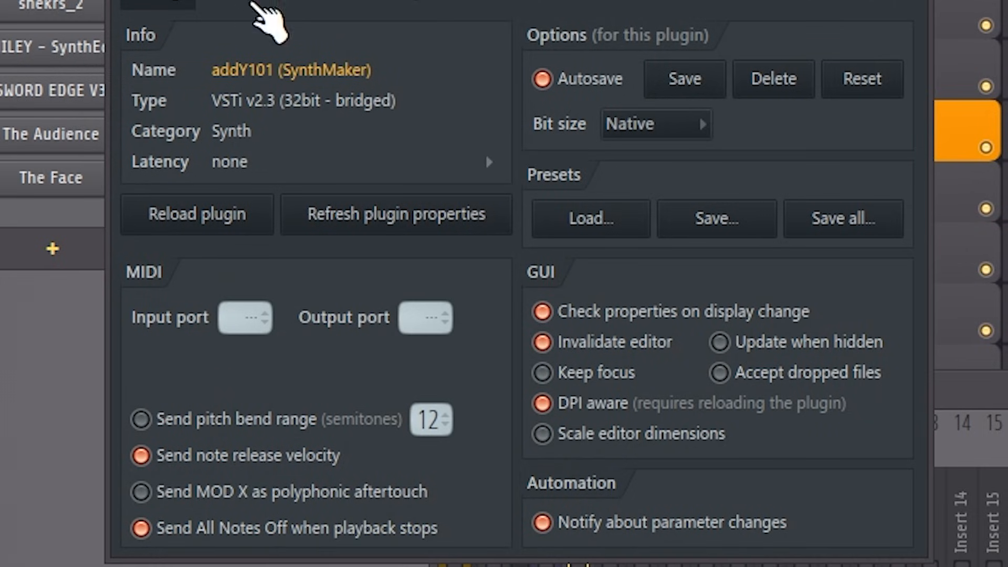
click(604, 391)
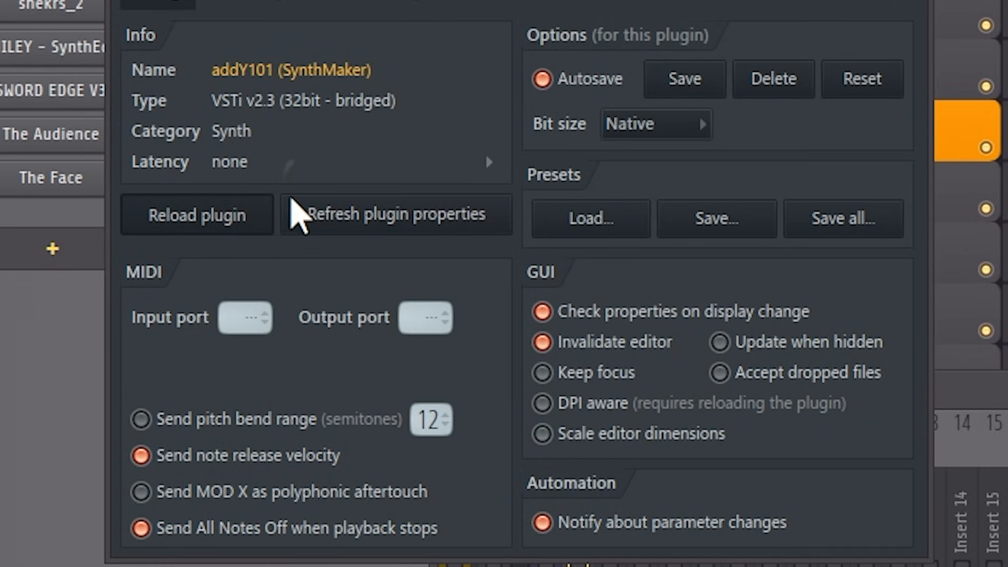
Step: Reload the addY11 plugin and toggle ALIEN ARTIFACT between its editor and plugin settings
click(245, 219)
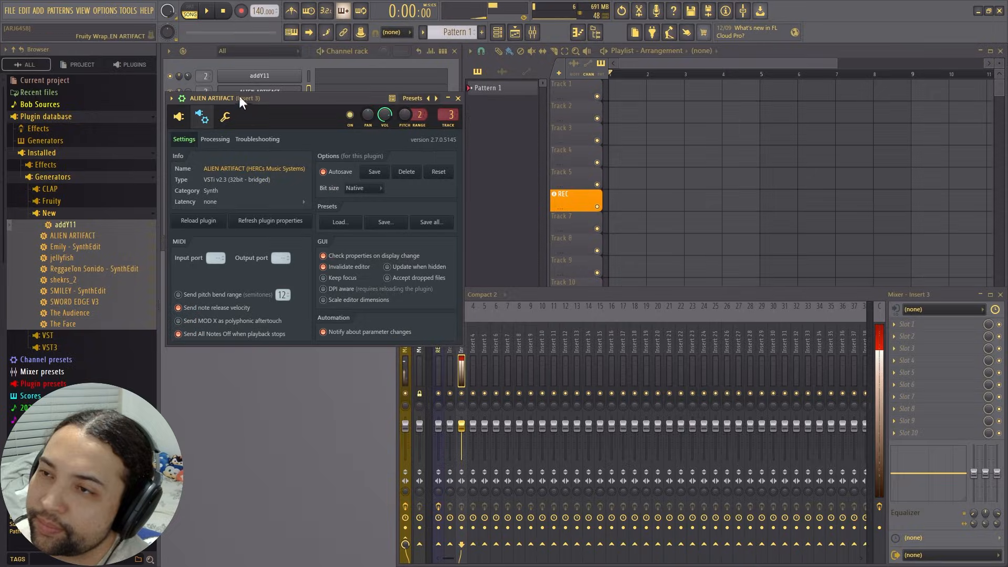
drag(244, 93, 446, 121)
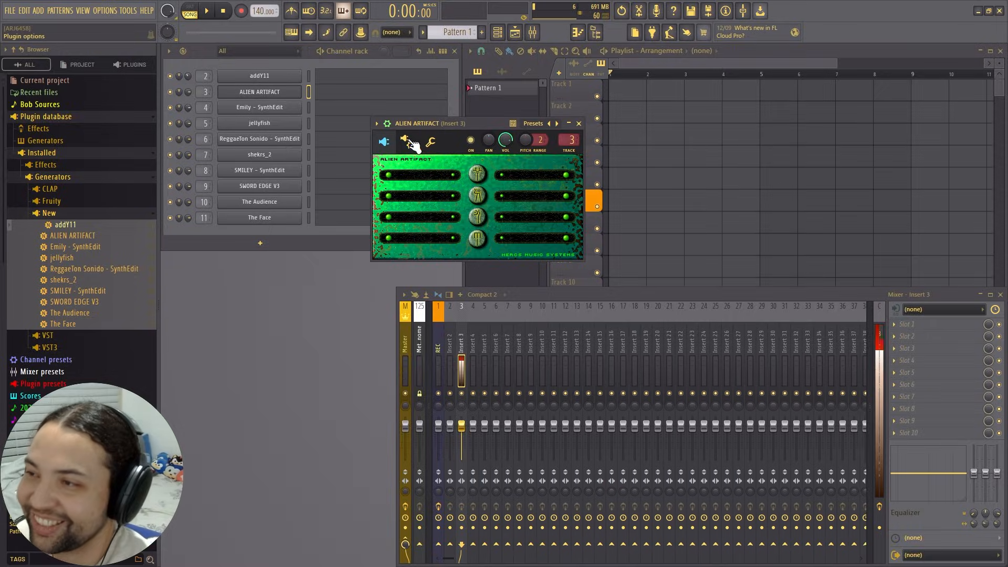
click(408, 142)
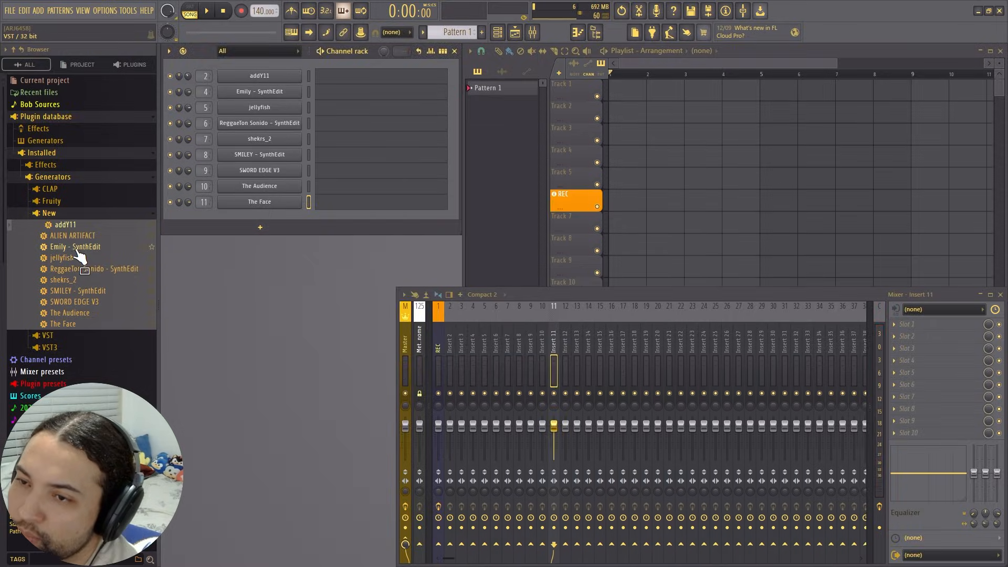
Step: Add the ALIEN ARTIFACT generator back to the channel rack and bring up the addY11 editor on its own
drag(84, 237, 282, 216)
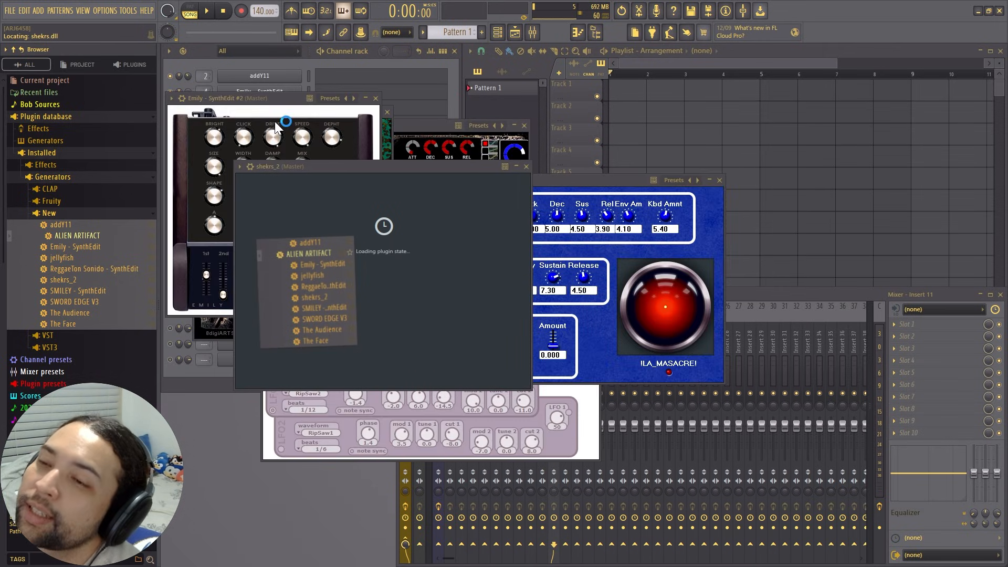
key(F12)
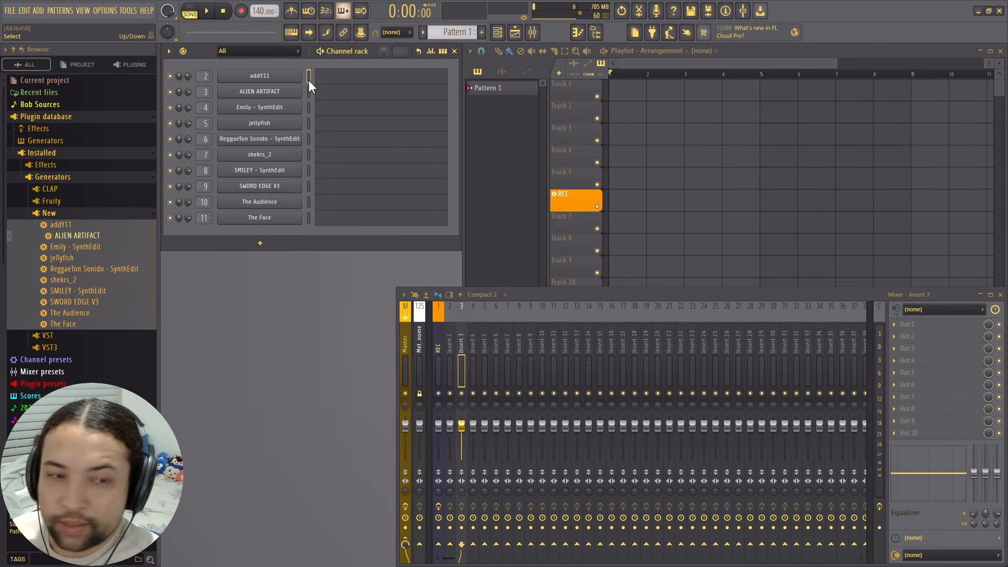
click(292, 79)
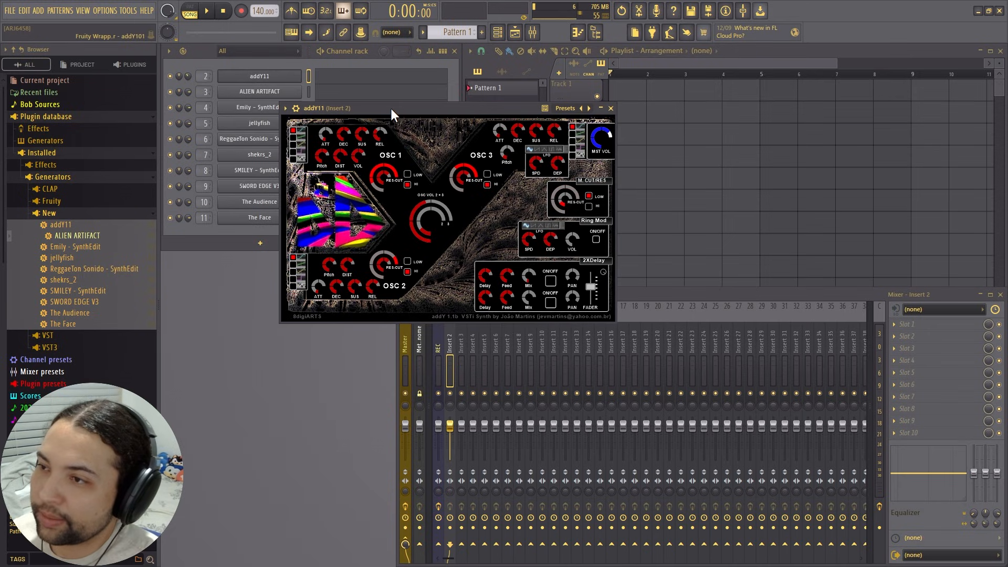
drag(391, 108, 428, 106)
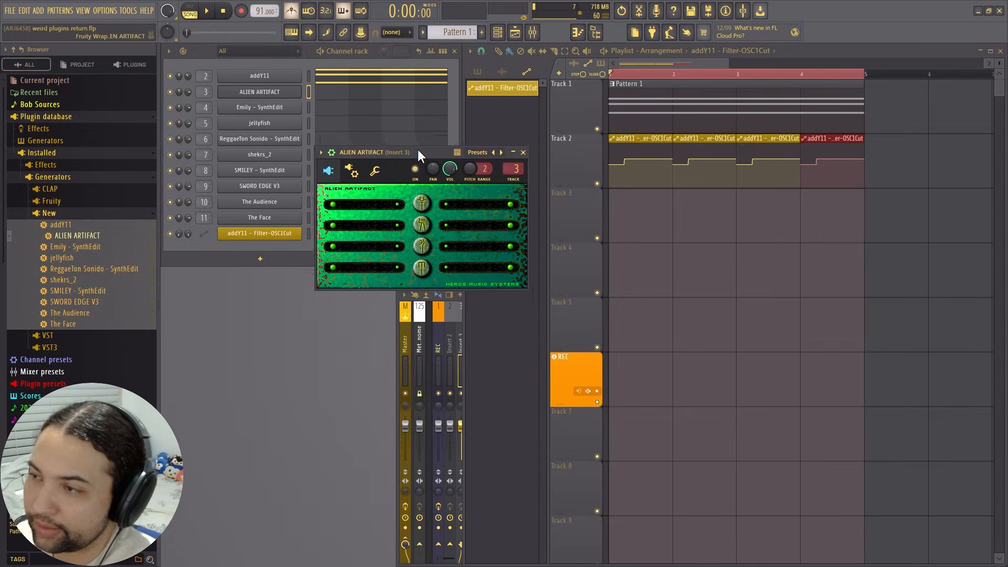
Step: Use the third and fourth symbol buttons in ALIEN ARTIFACT to vary its slider settings
drag(418, 149, 426, 151)
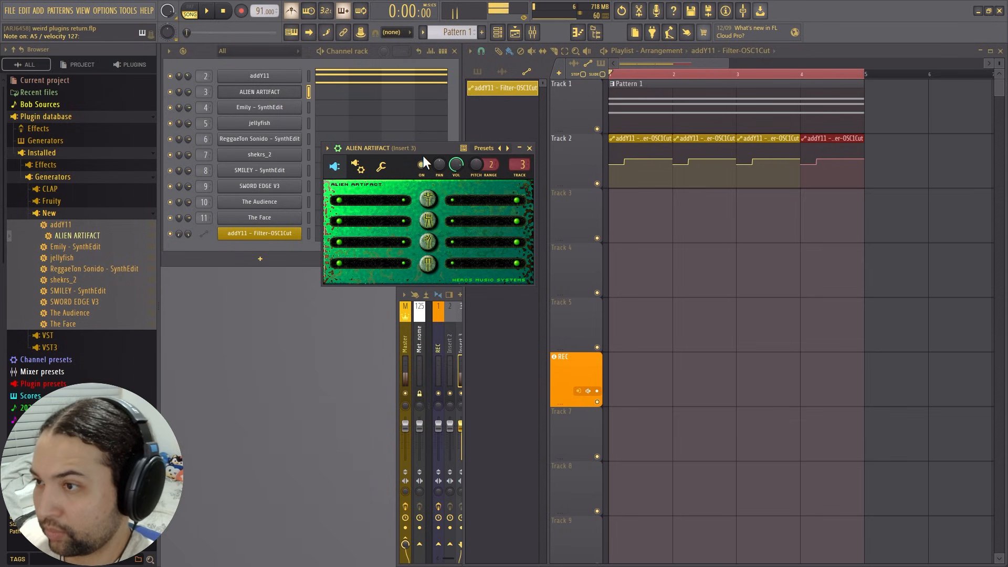
click(431, 266)
click(427, 241)
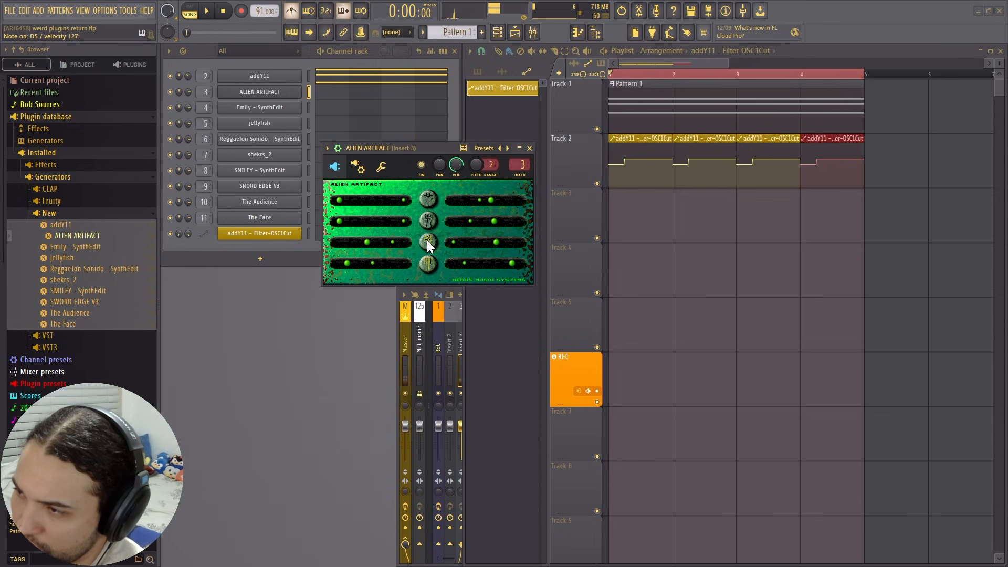
click(429, 242)
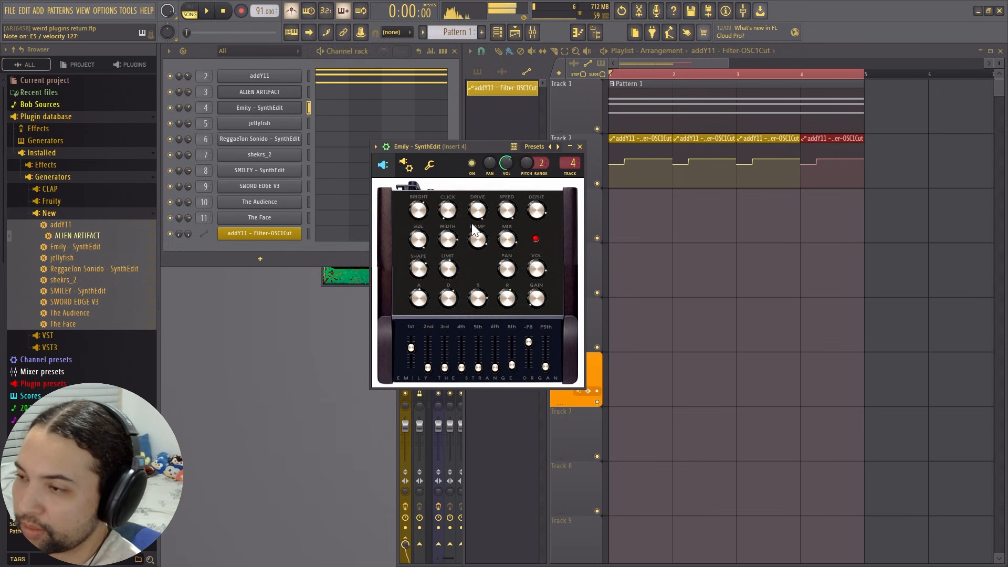
Step: Open the jellyfish synth and load its 3am Eats Harajuku RUNA preset
click(298, 125)
click(297, 125)
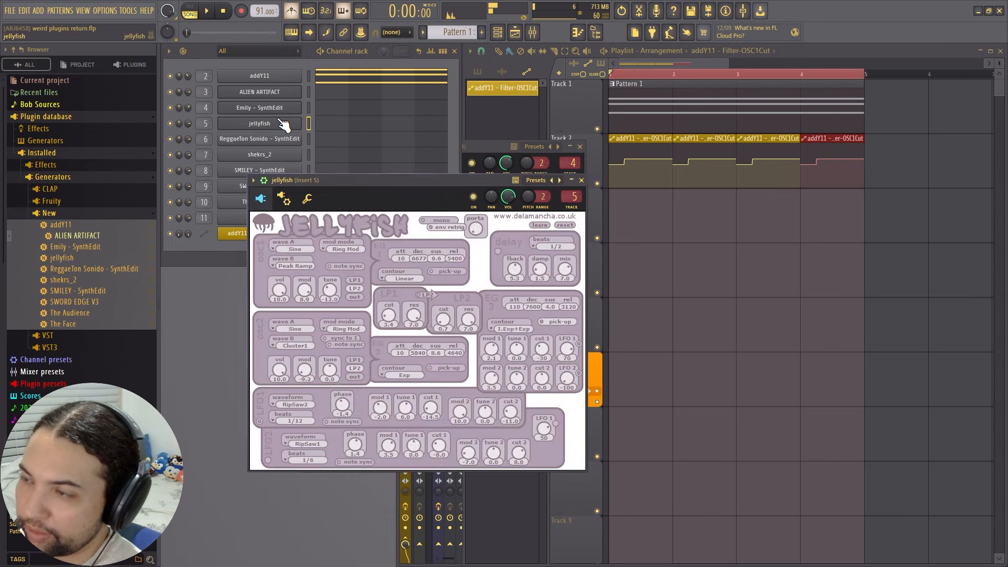
drag(336, 175, 355, 147)
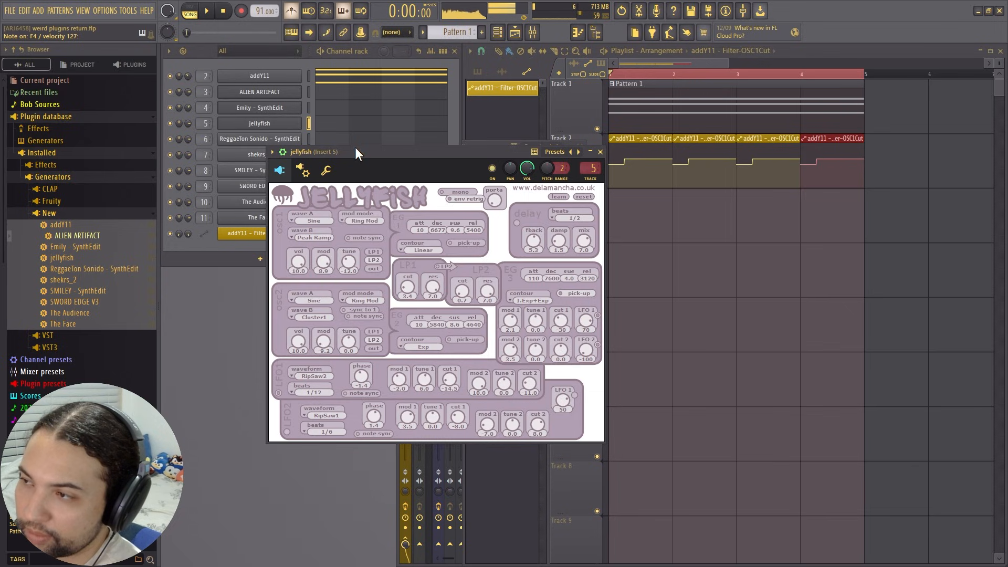
click(550, 153)
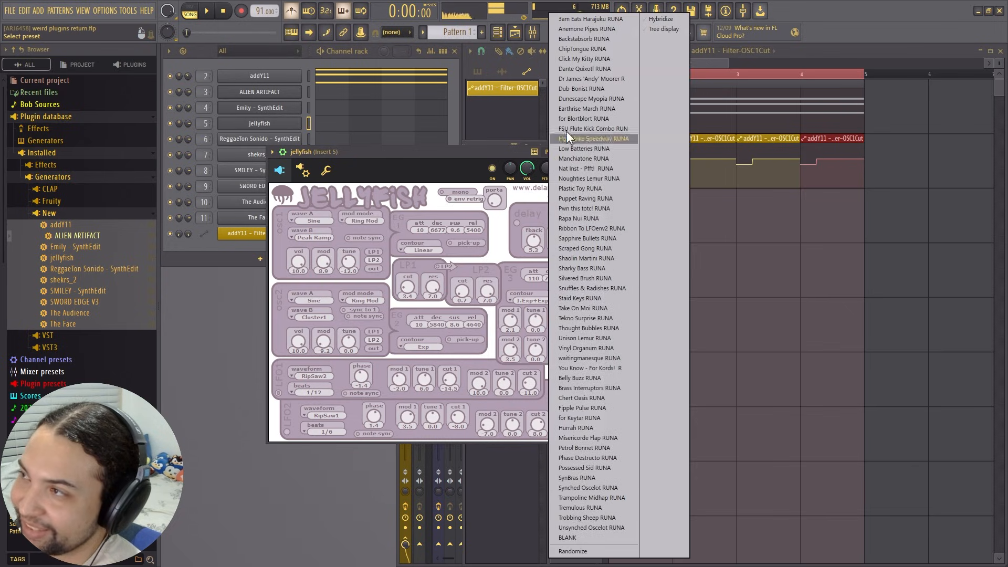
click(598, 18)
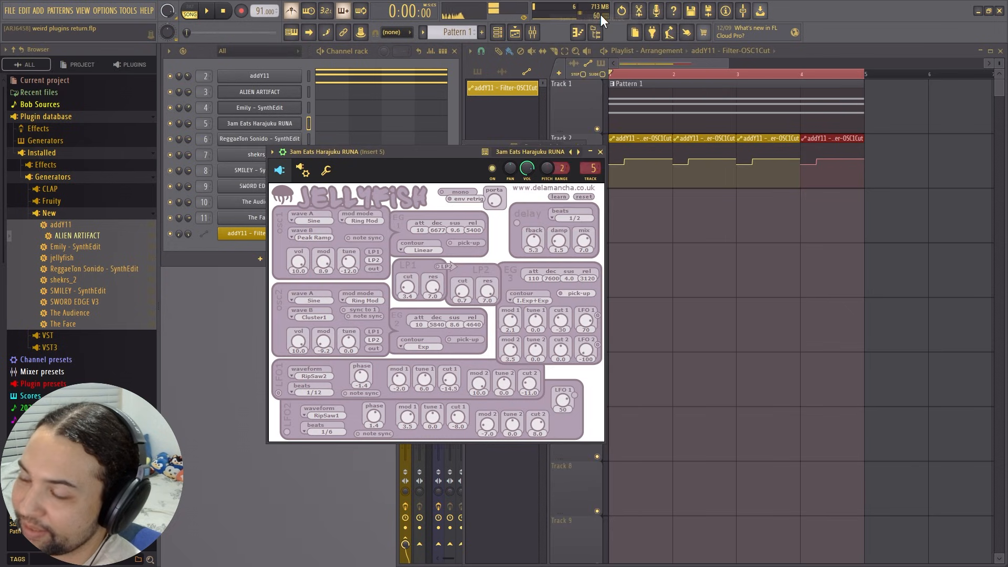
Step: Audition the jellyfish presets one after another, from Anemone Pipes RUNA past Dub-Bonist RUNA
click(578, 152)
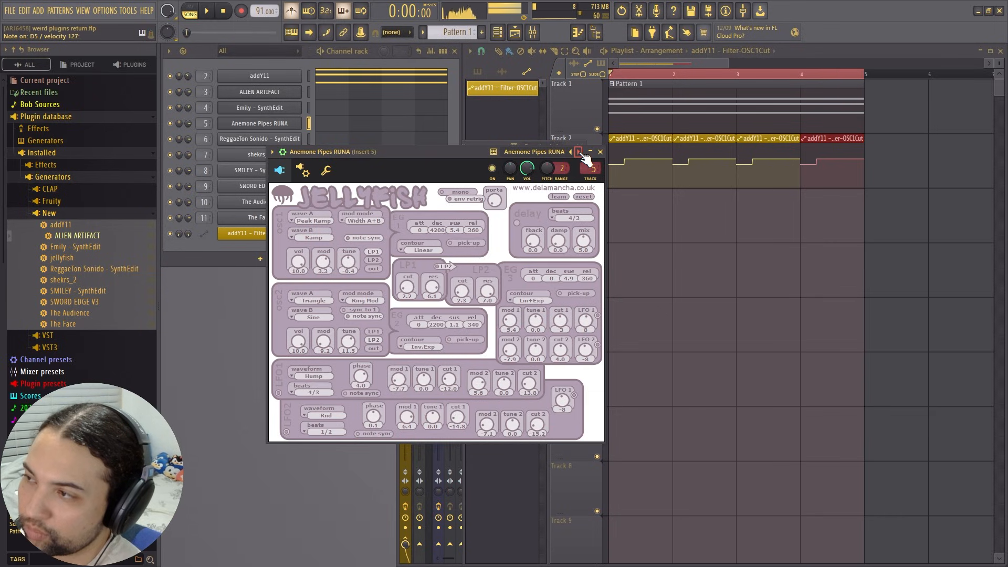
click(579, 151)
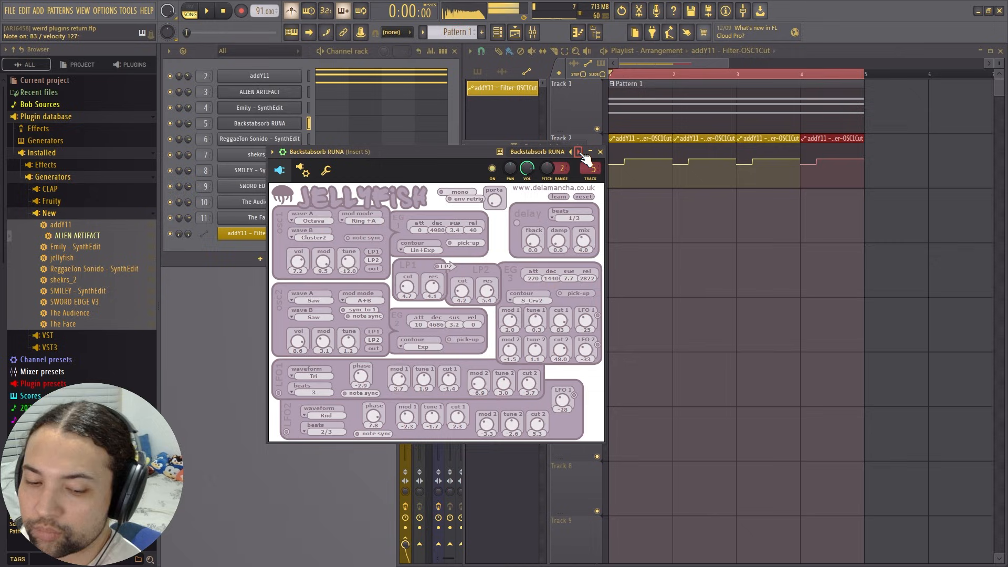
click(578, 152)
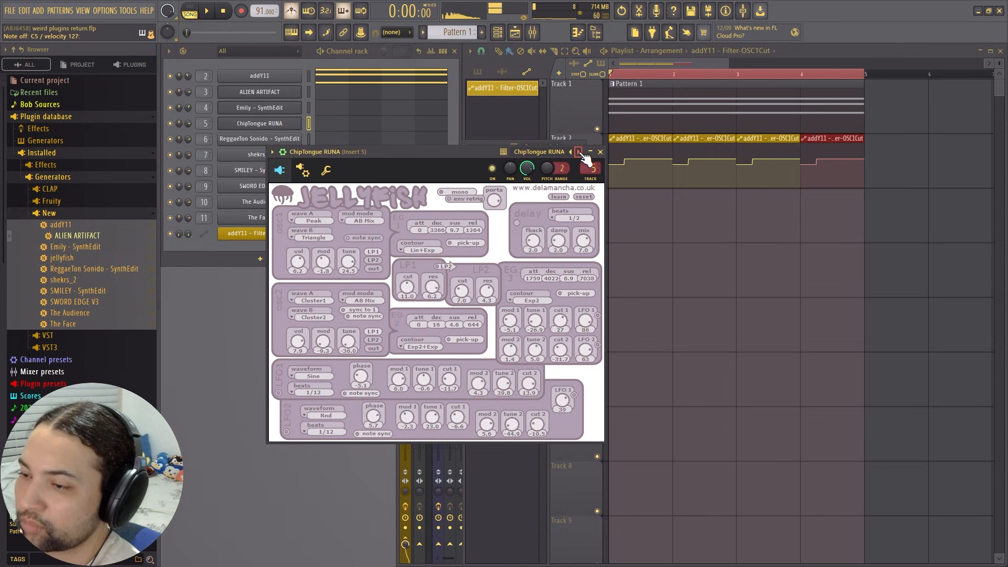
click(578, 152)
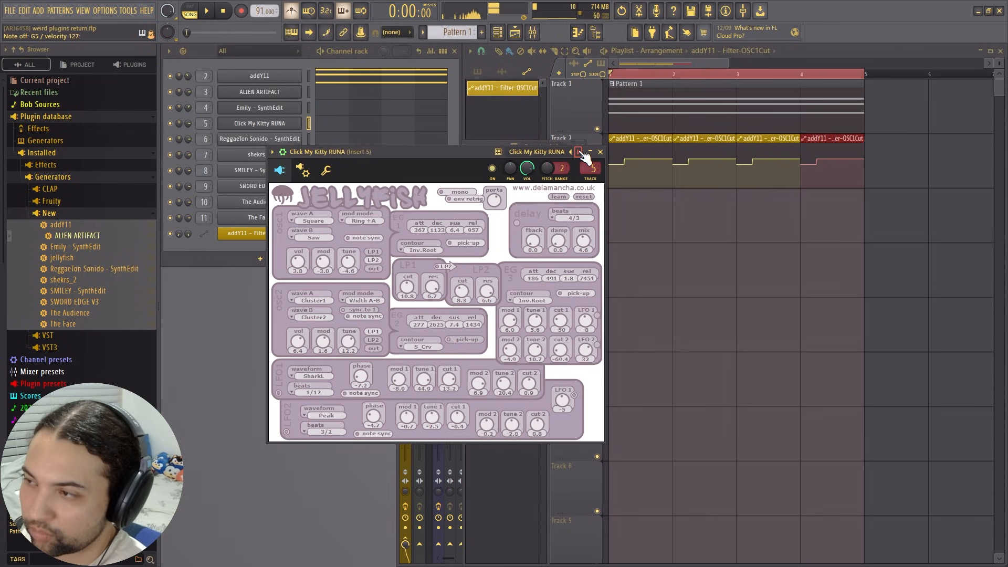
click(579, 152)
click(579, 152)
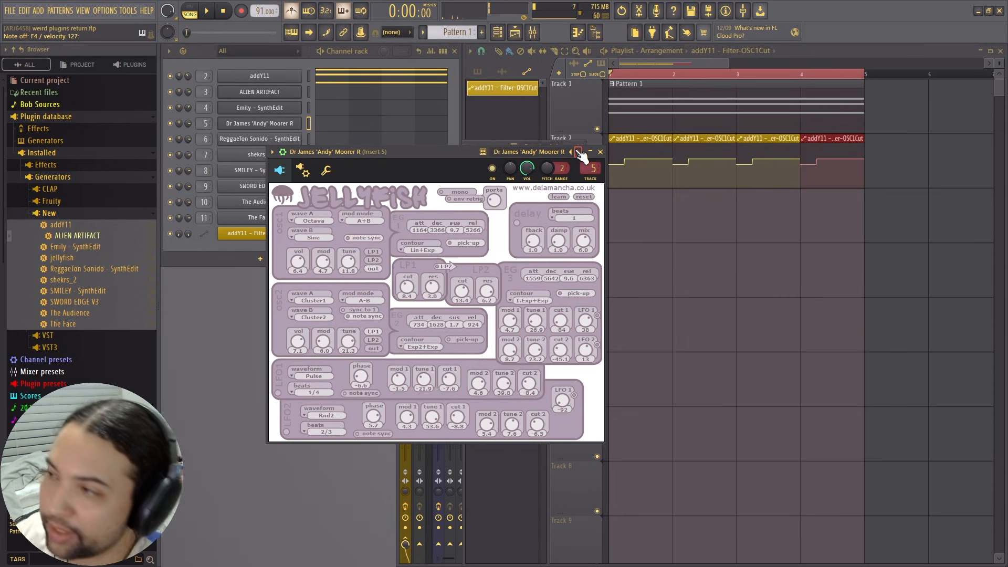
click(578, 152)
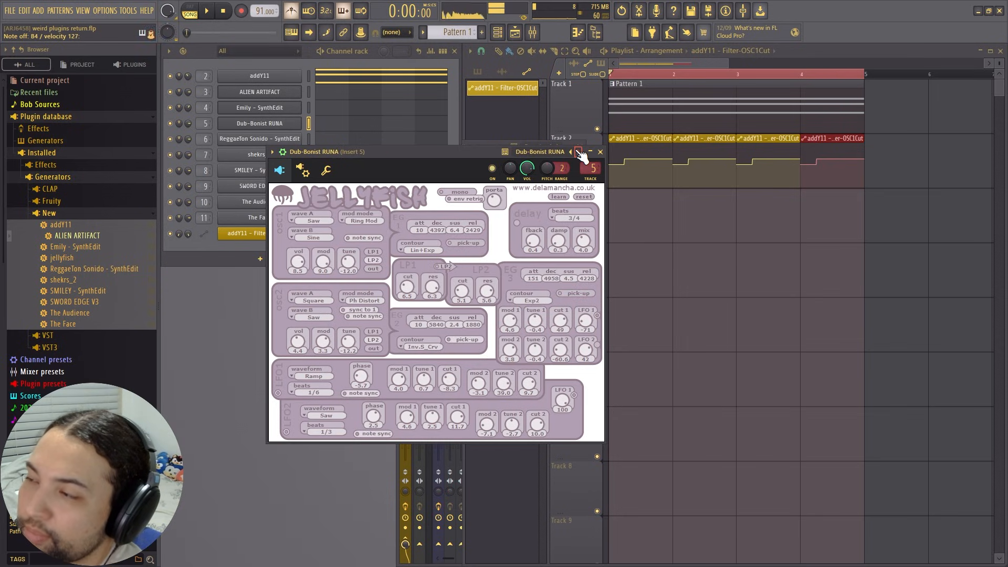
click(579, 151)
Step: Open ReggaeTon Sonido - SynthEdit and choose the Ramp waveform for Oscillator A
click(294, 139)
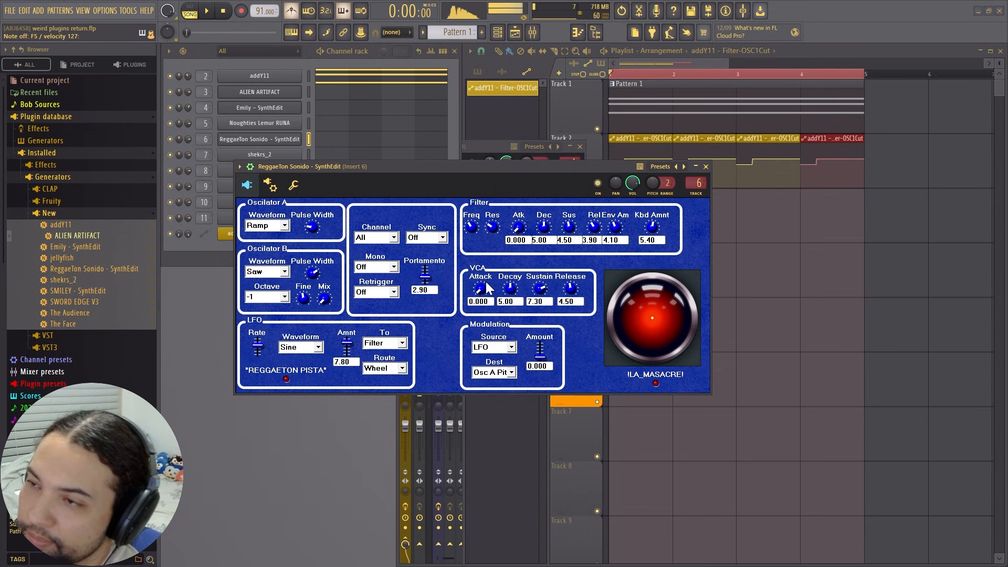
click(267, 225)
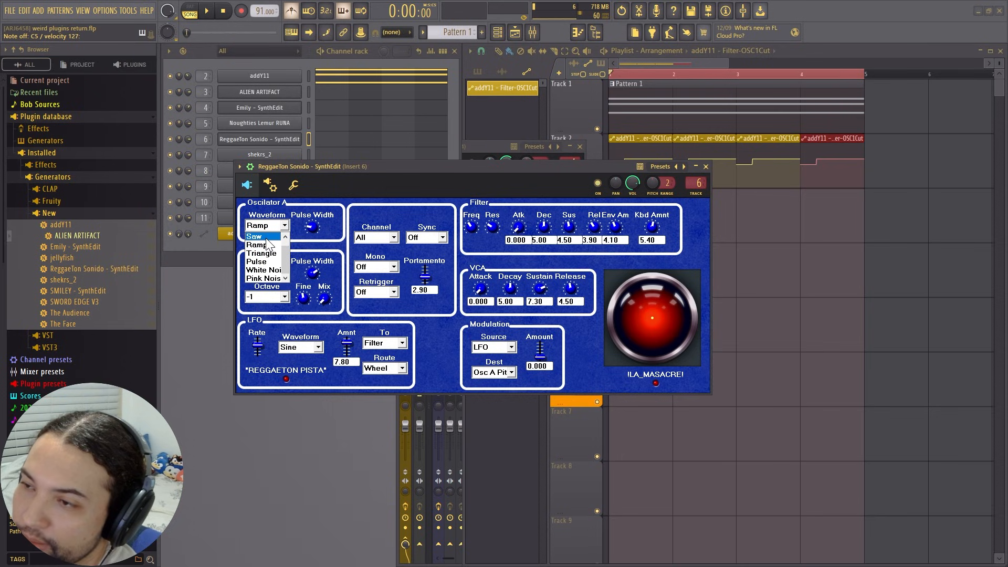
click(268, 244)
Step: Audition the ReggaeTon Sonido presets in order, including BASS 1, ARPERGIO, PLUCKED SONIDO and TIN, up to PERREO PAD
click(684, 166)
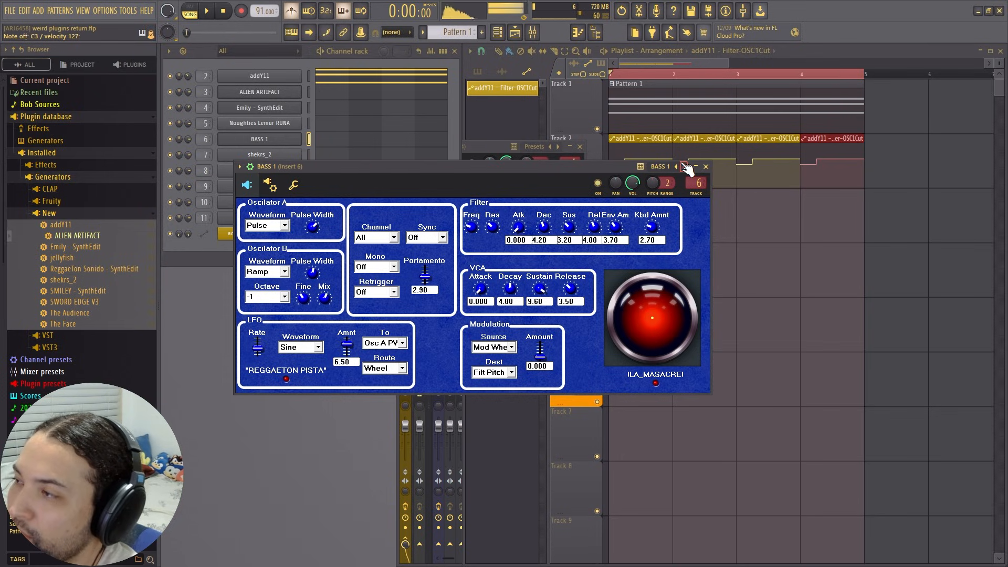
click(684, 167)
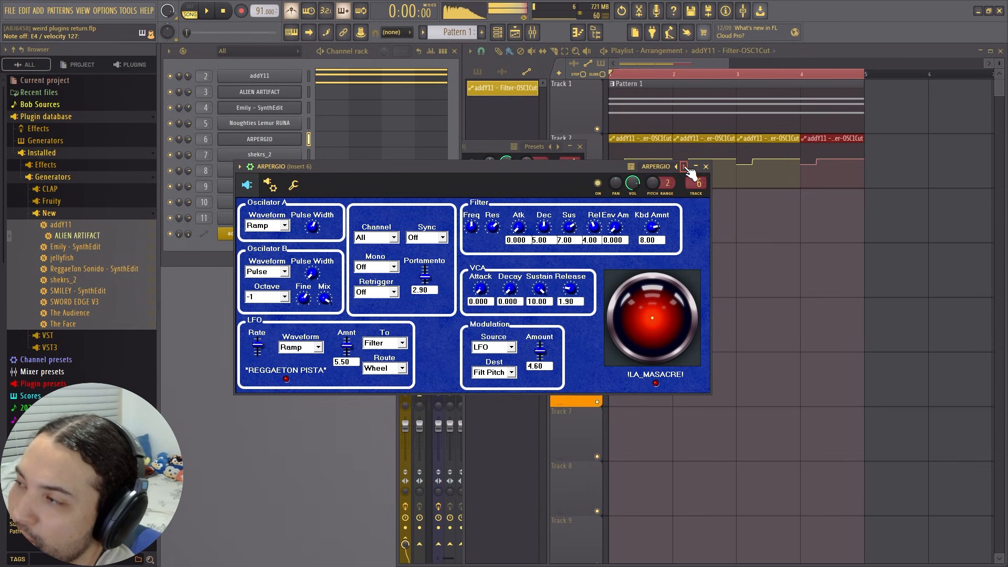
click(684, 167)
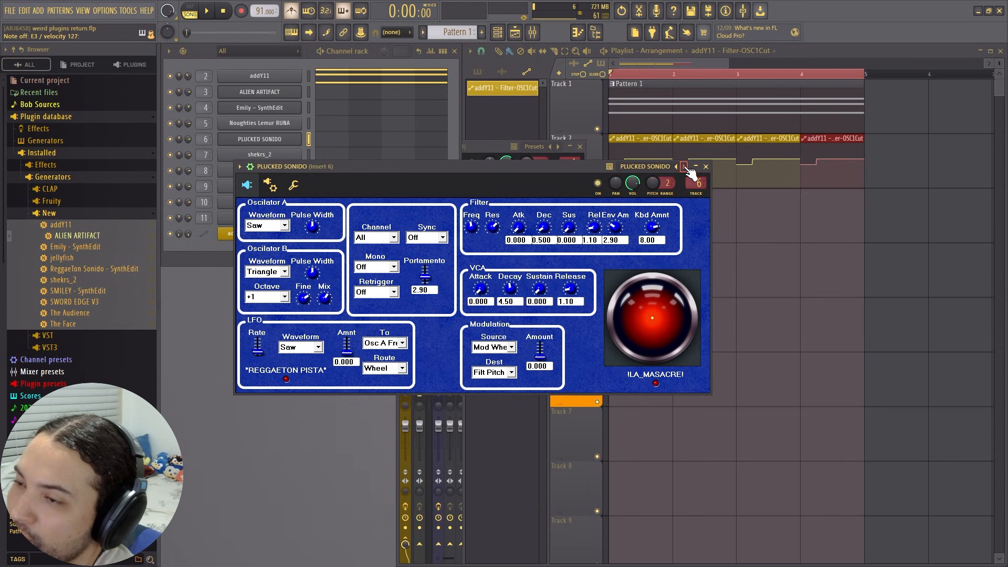
click(684, 167)
click(684, 166)
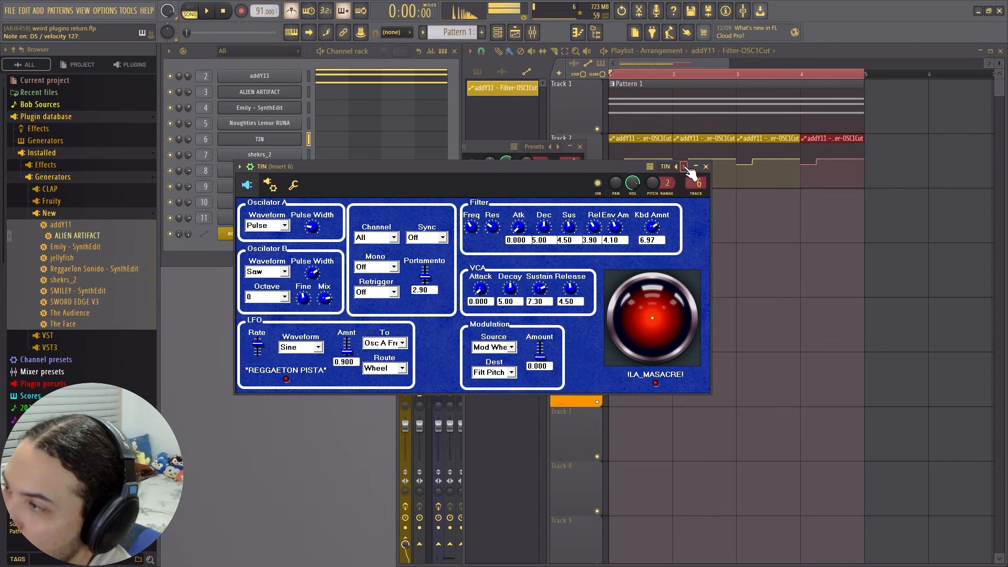
click(684, 167)
Step: Open the shekrs_2 synth, try its controls and switch it to the plain oneshot preset
click(455, 124)
click(252, 156)
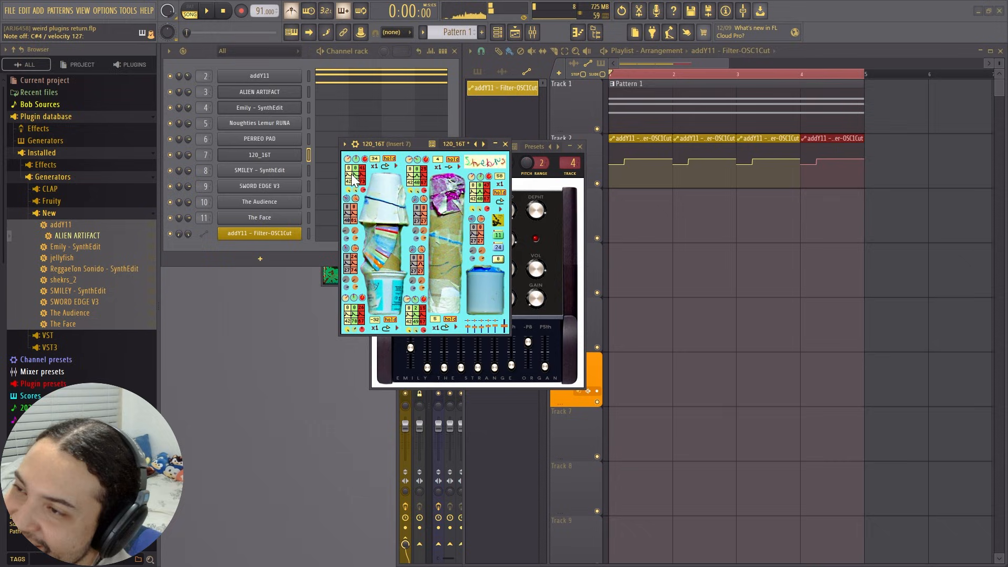
drag(355, 180, 350, 160)
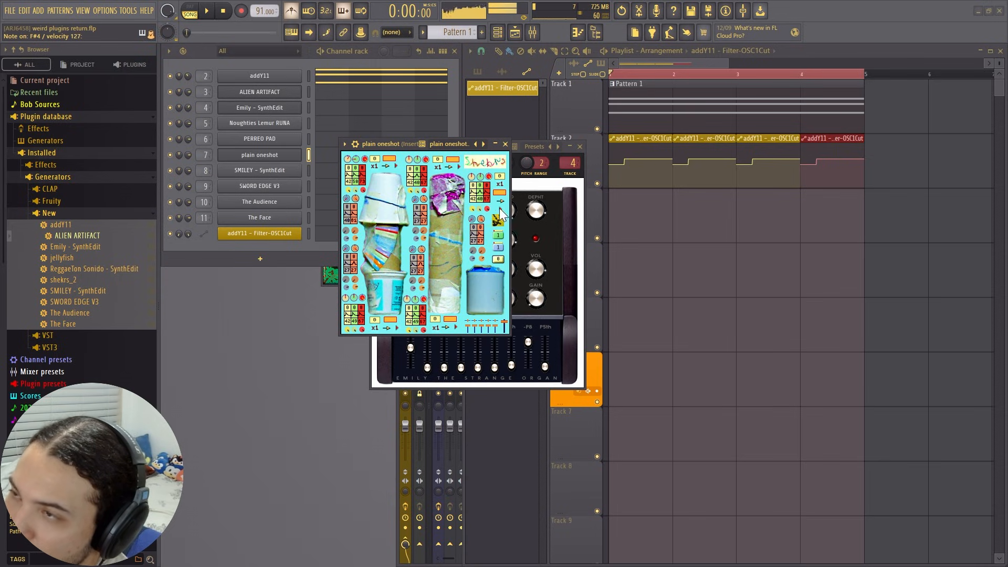
Step: Open SMILEY - SynthEdit, and adjust the Shine and Weight sliders in SWORD EDGE V3
click(280, 176)
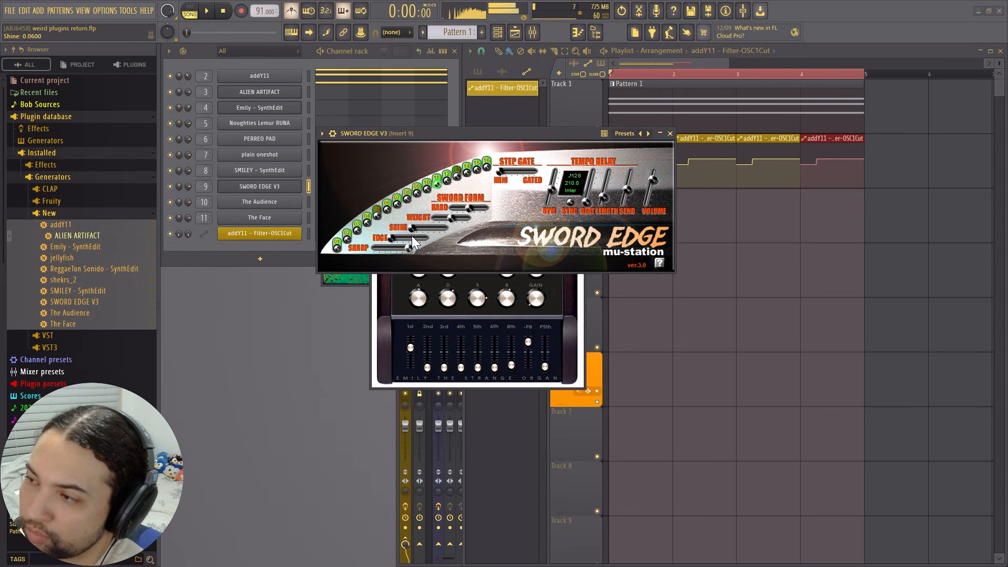
drag(414, 229, 410, 235)
drag(450, 218, 509, 212)
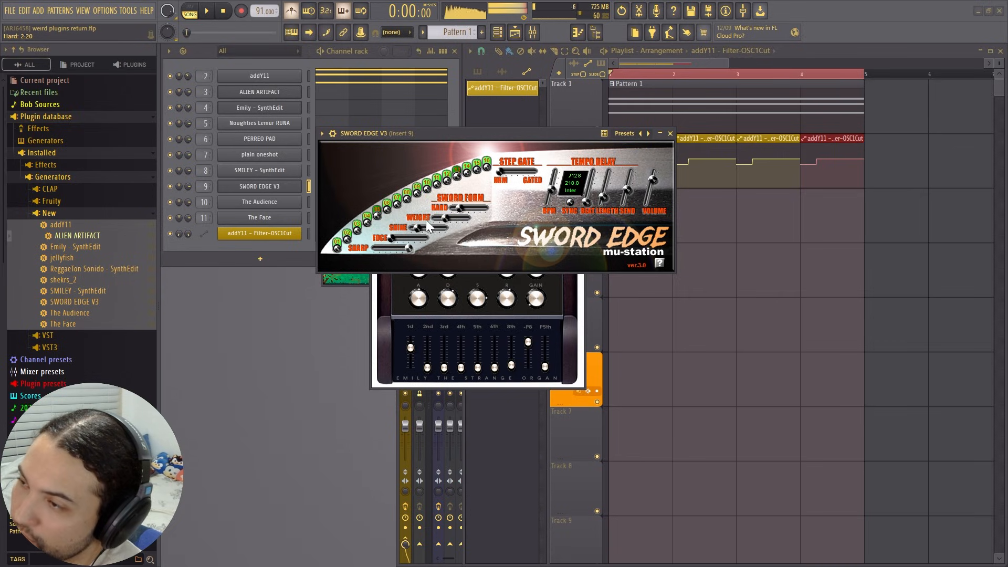
Step: Move SWORD EDGE V3's Step Gate slider toward Gated, lower its Tempo Delay BPM to 90, and open its help
drag(501, 171, 535, 174)
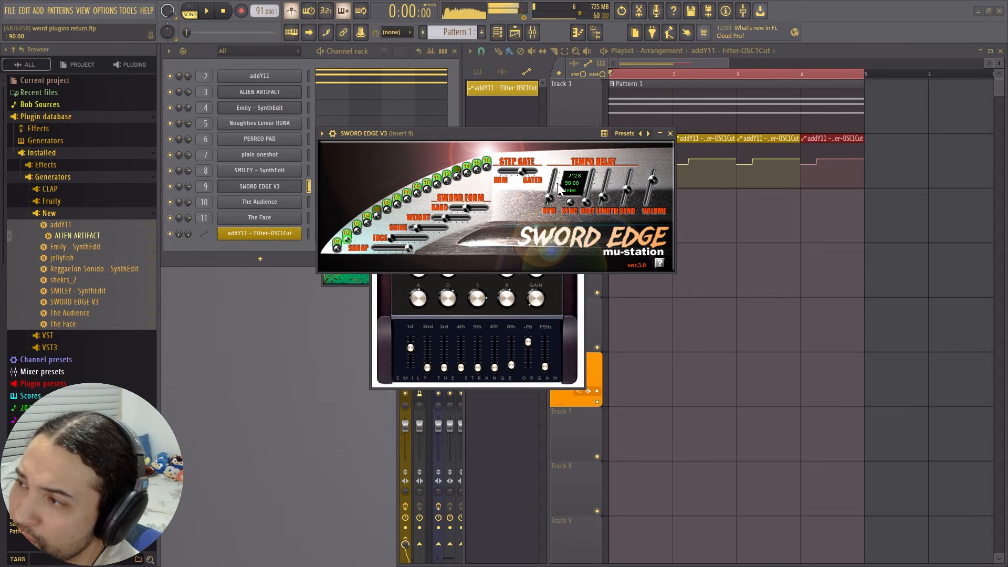
drag(557, 183, 558, 182)
click(660, 262)
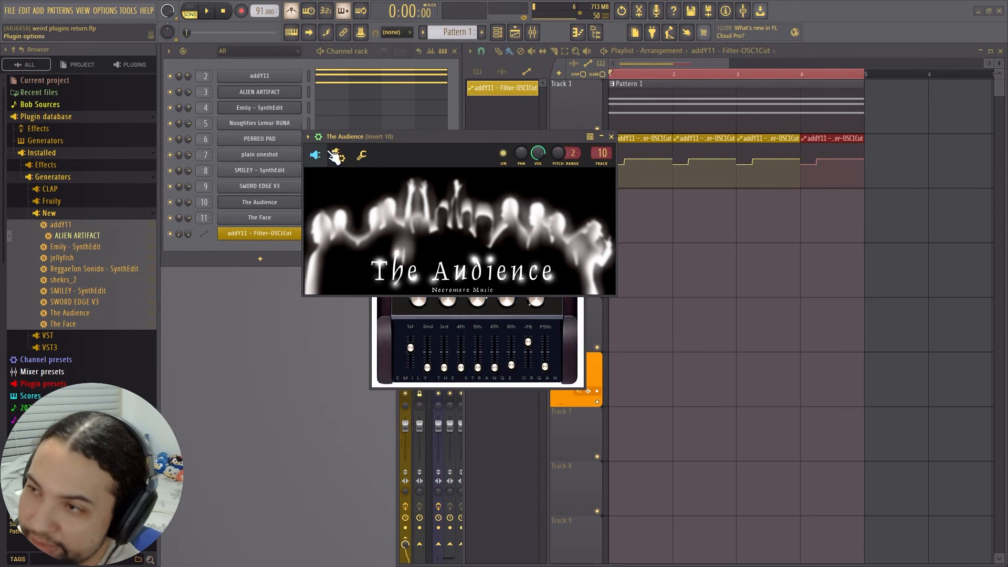
Step: Play a test note on The Audience and open The Face synth
drag(335, 152, 382, 139)
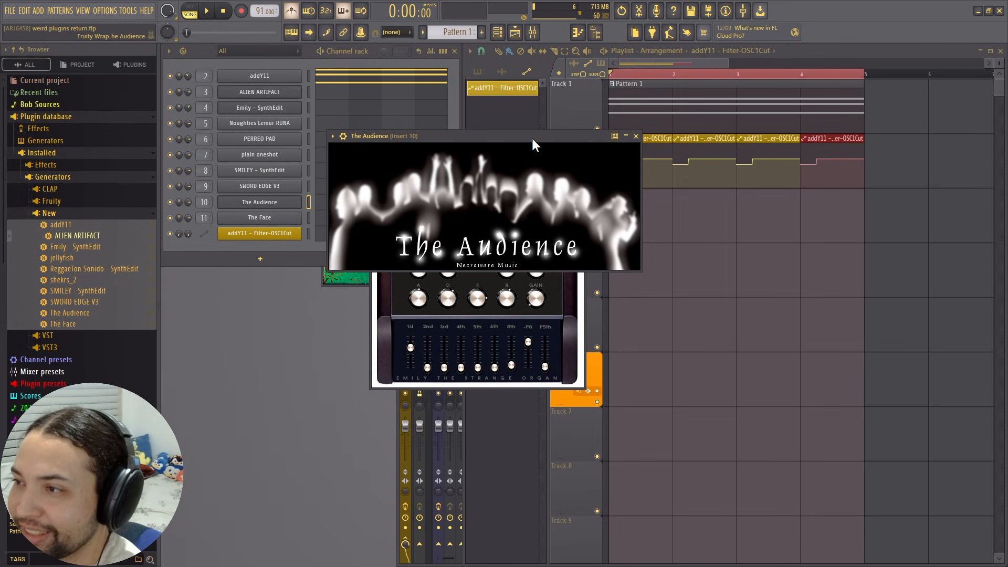
key(z)
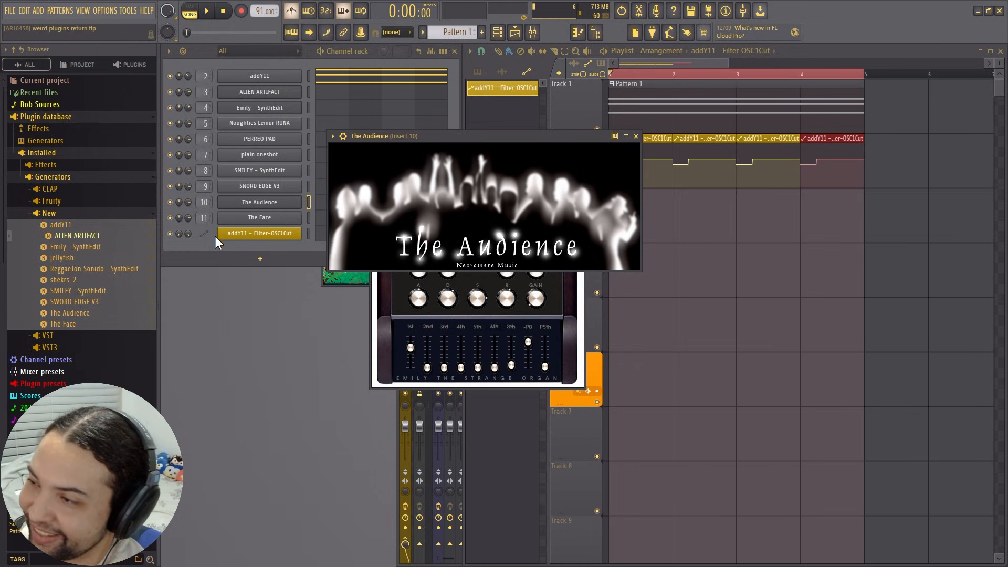
click(262, 218)
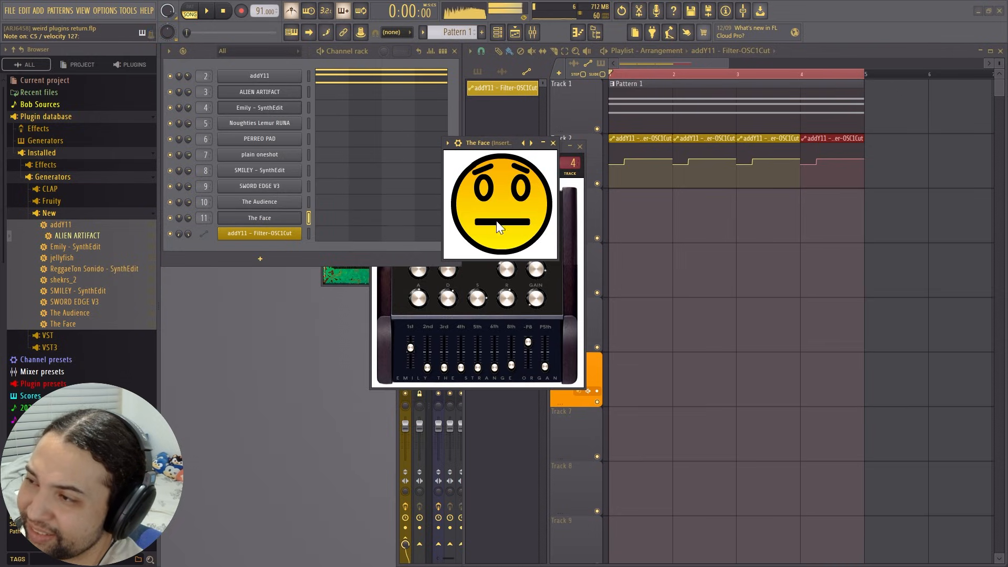
Step: Morph The Face between its calm yellow and angry red expressions to try out its sound
drag(517, 209, 494, 211)
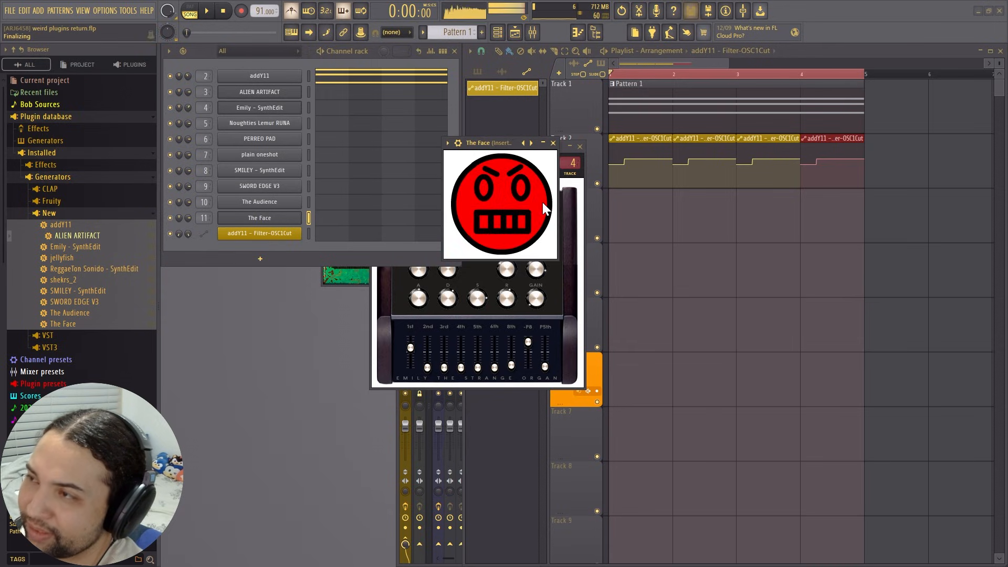
drag(511, 204, 510, 271)
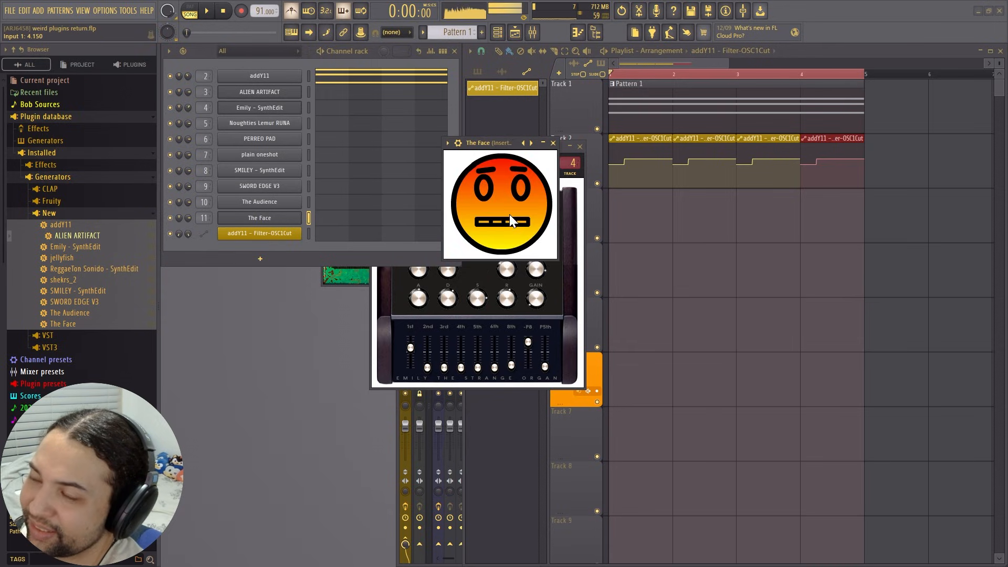
drag(509, 214, 511, 242)
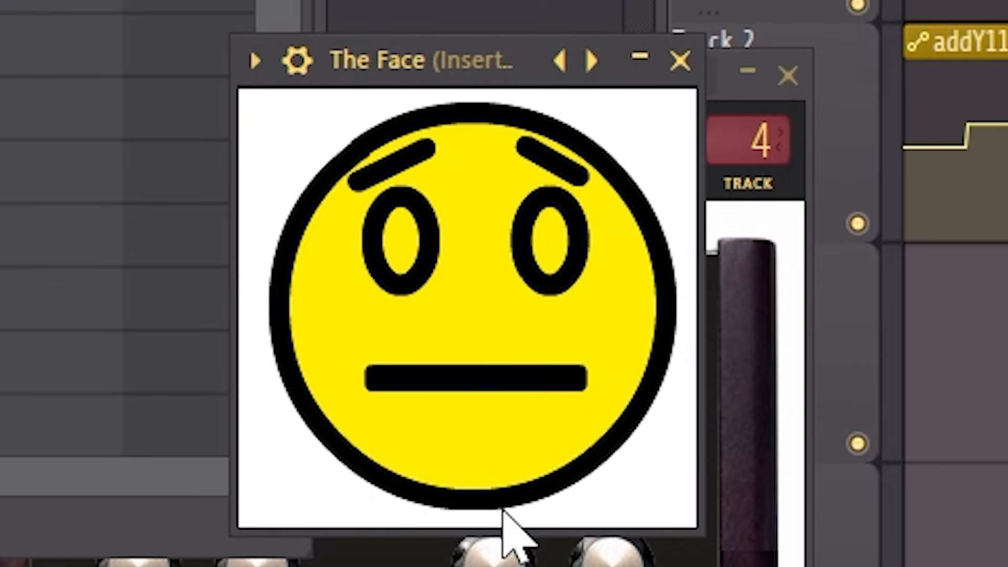
drag(503, 512, 514, 324)
drag(537, 190, 452, 473)
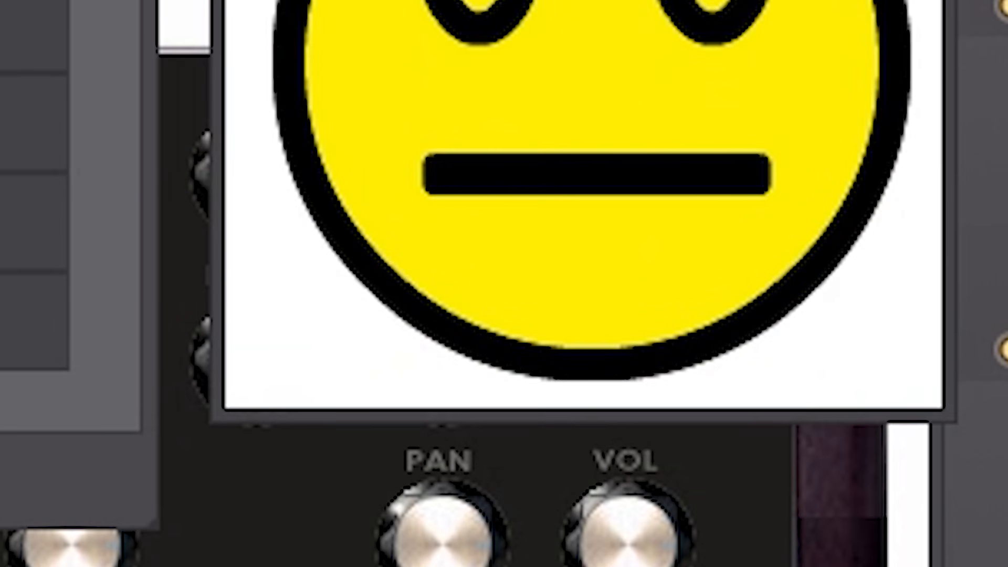
drag(581, 0, 501, 0)
drag(524, 198, 524, 94)
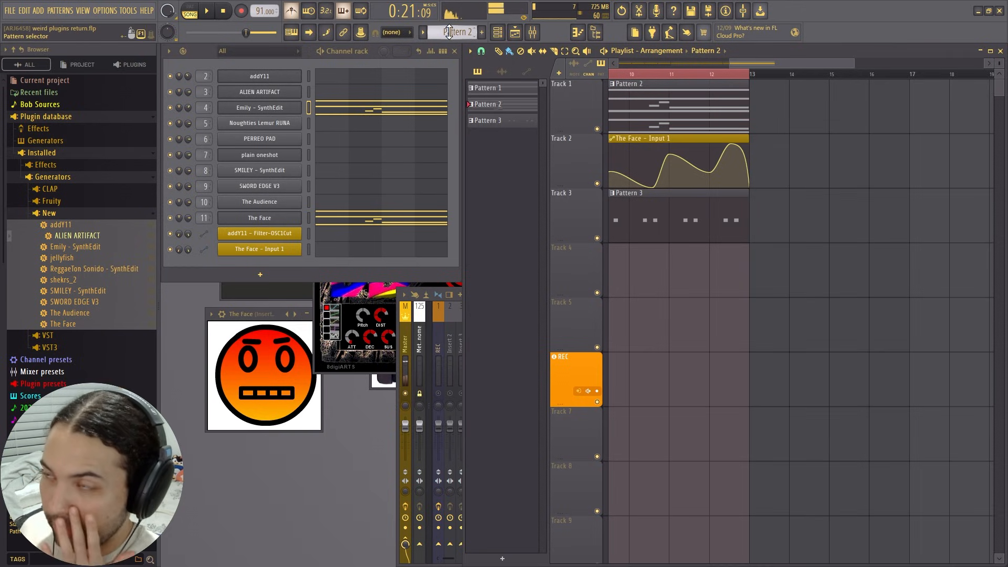
Step: Switch to Pattern 4 and select the addY11 channel to work on its melody in the piano roll
scroll(449, 32, down, 2)
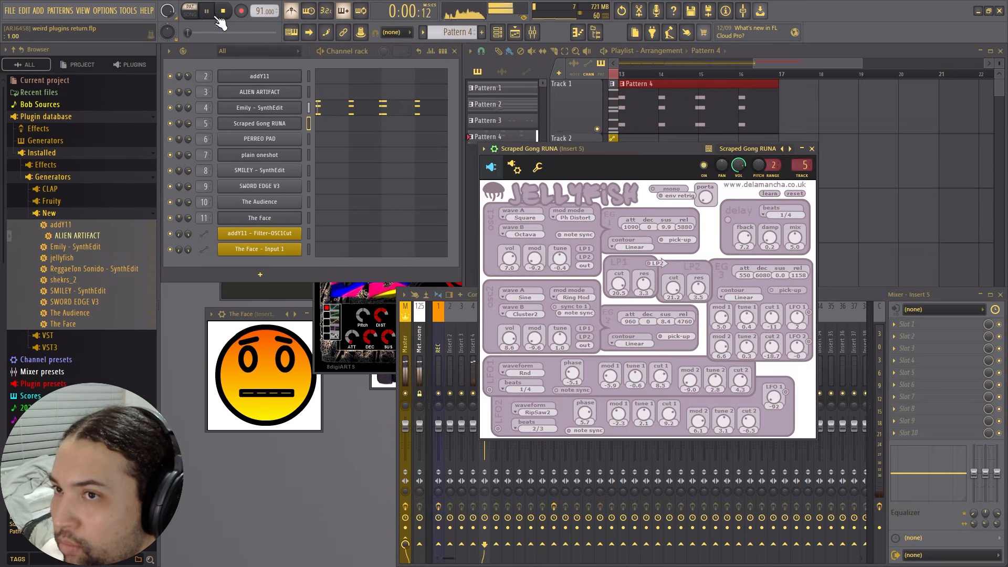
click(311, 75)
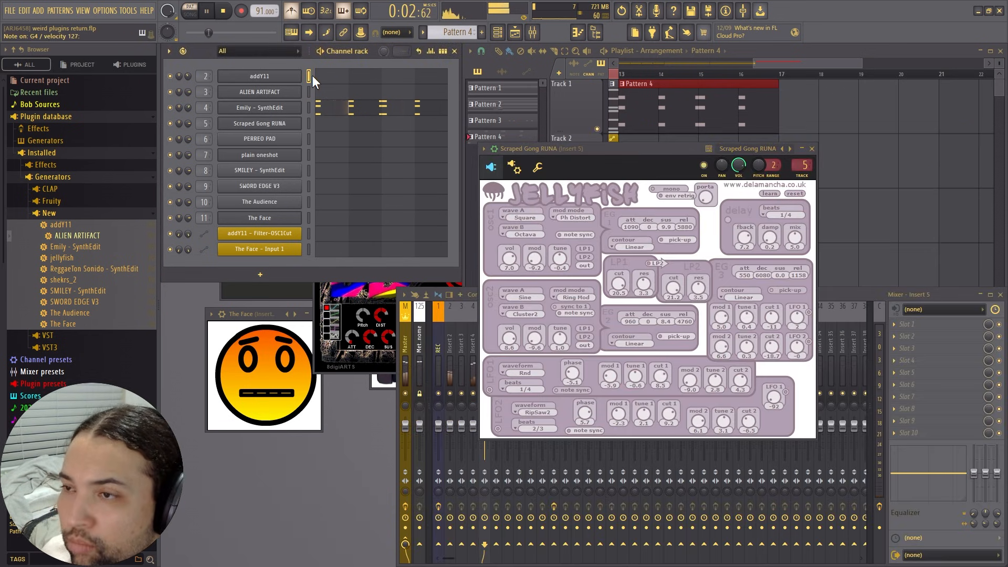
click(688, 142)
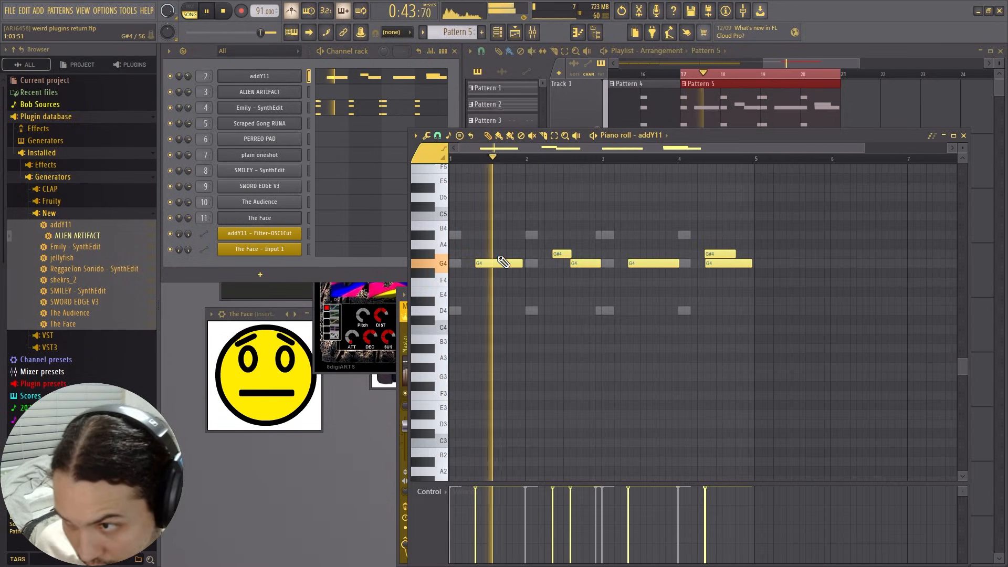
scroll(509, 241, up, 2)
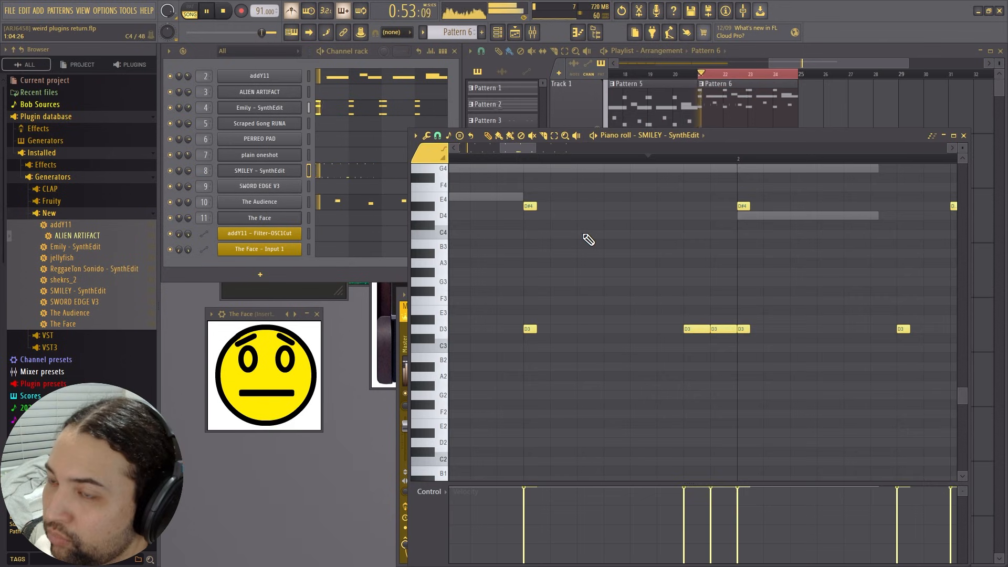
Step: Select the SMILEY - SynthEdit drum notes in the piano roll and adjust the plugin's Kick Decay knob
scroll(587, 241, down, 3)
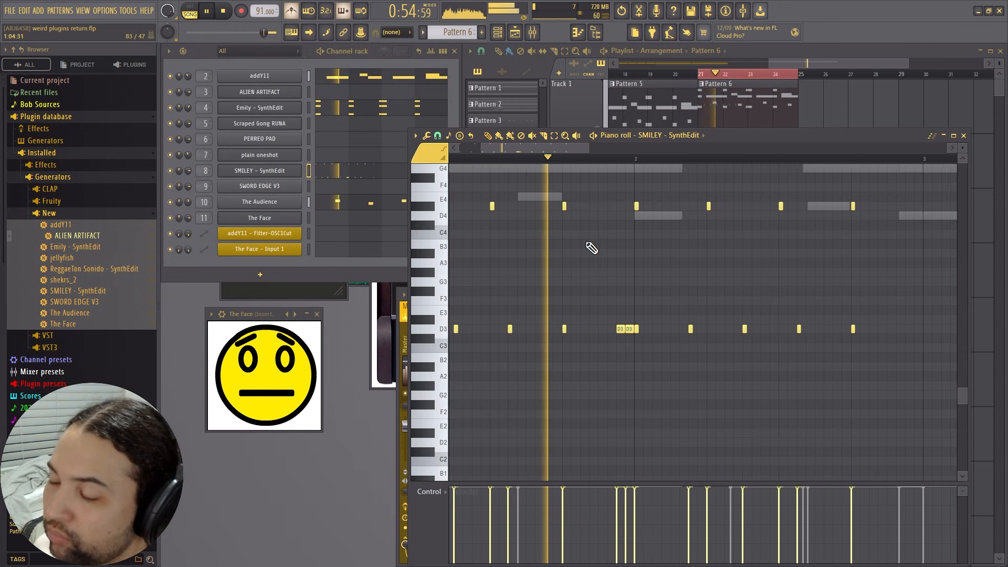
scroll(612, 286, down, 3)
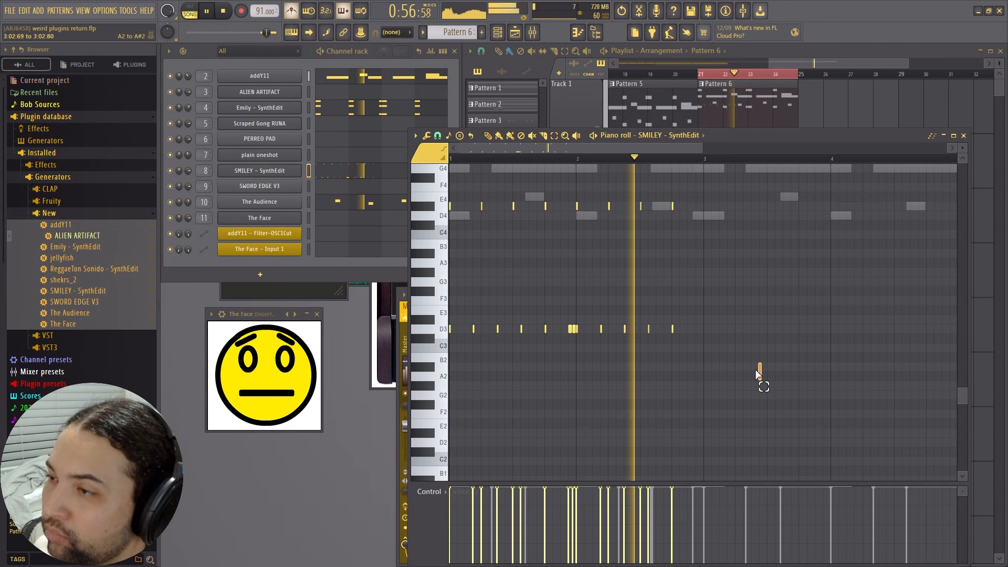
drag(757, 370, 580, 178)
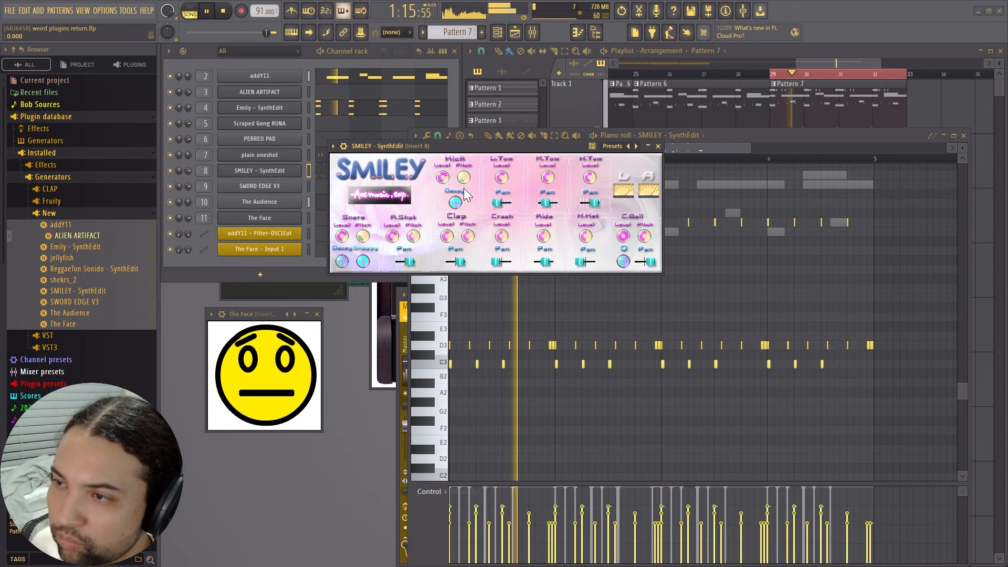
mouse_move(455, 202)
mouse_down()
mouse_move(461, 175)
mouse_move(472, 269)
mouse_move(465, 156)
mouse_move(462, 183)
mouse_up()
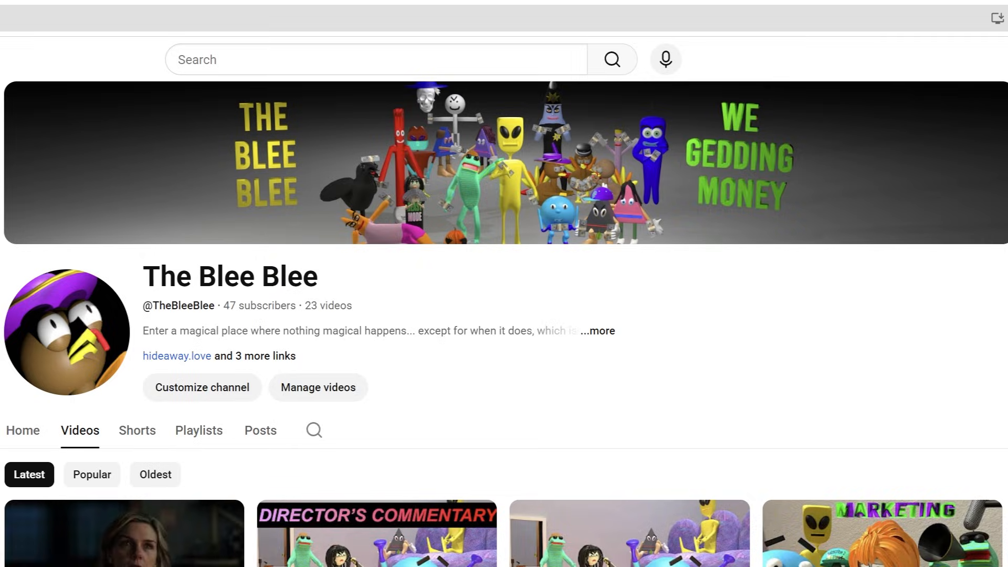
Step: Switch to YouTube and browse the video list of The Blee Blee channel
scroll(504, 323, down, 5)
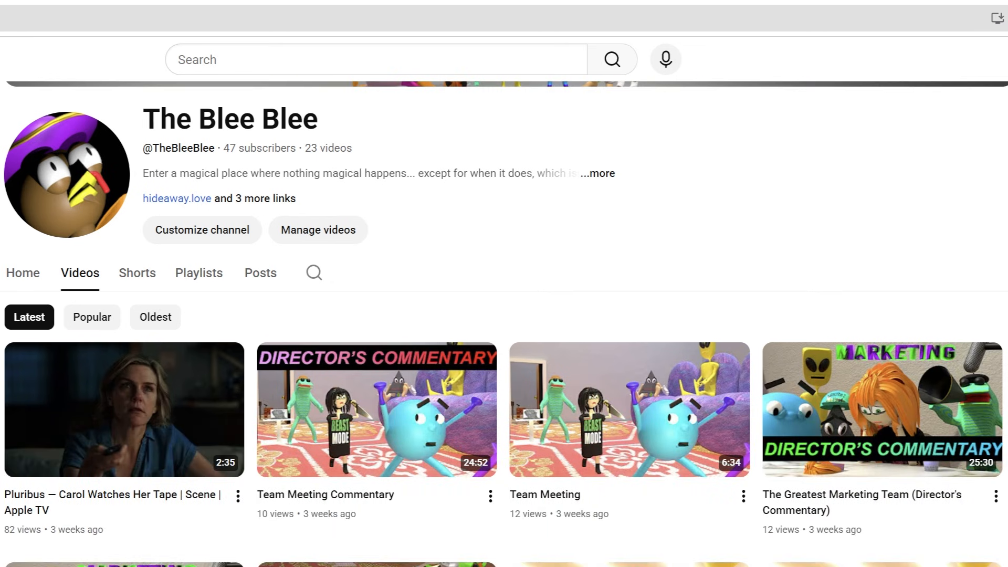
scroll(504, 323, down, 3)
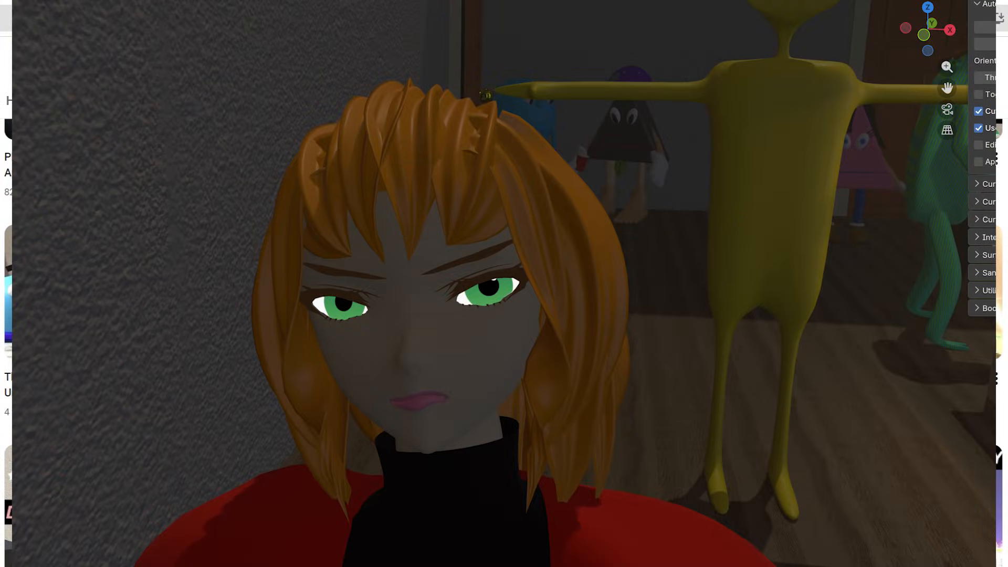
scroll(504, 323, down, 5)
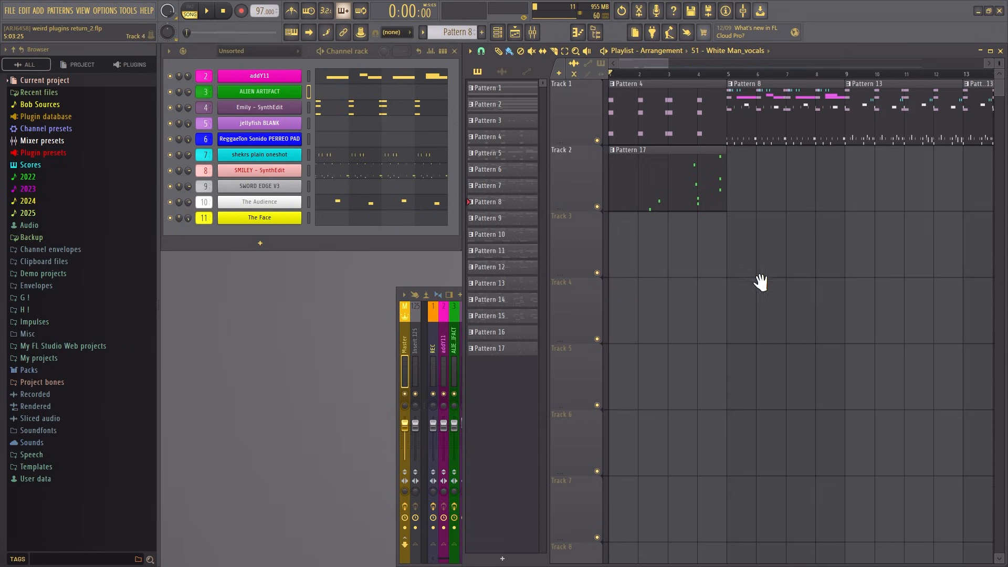
Step: Examine the Emily - SynthEdit chord notes of Pattern 4 in the piano roll
scroll(696, 215, up, 2)
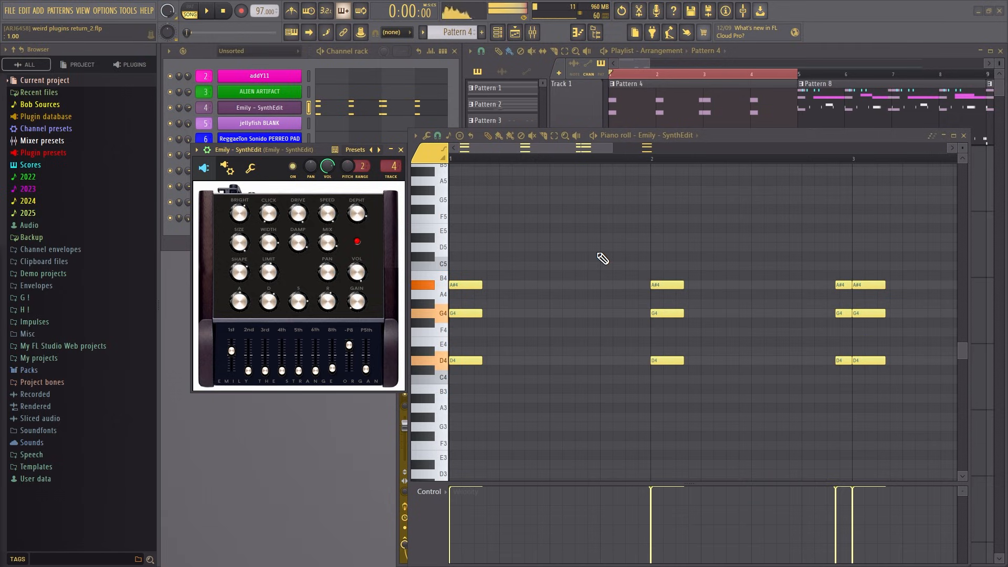
drag(948, 257, 909, 252)
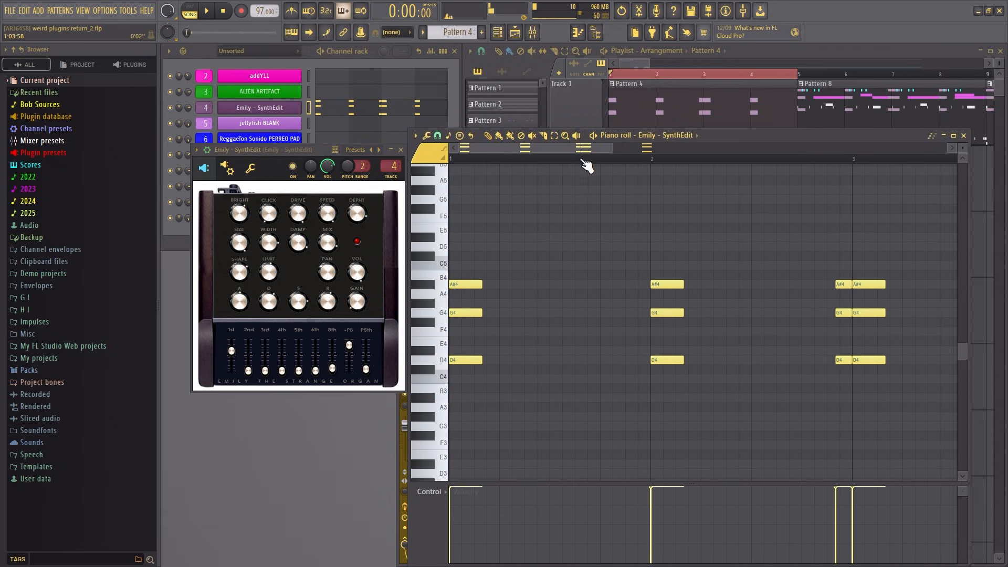
scroll(597, 218, down, 4)
scroll(507, 266, up, 2)
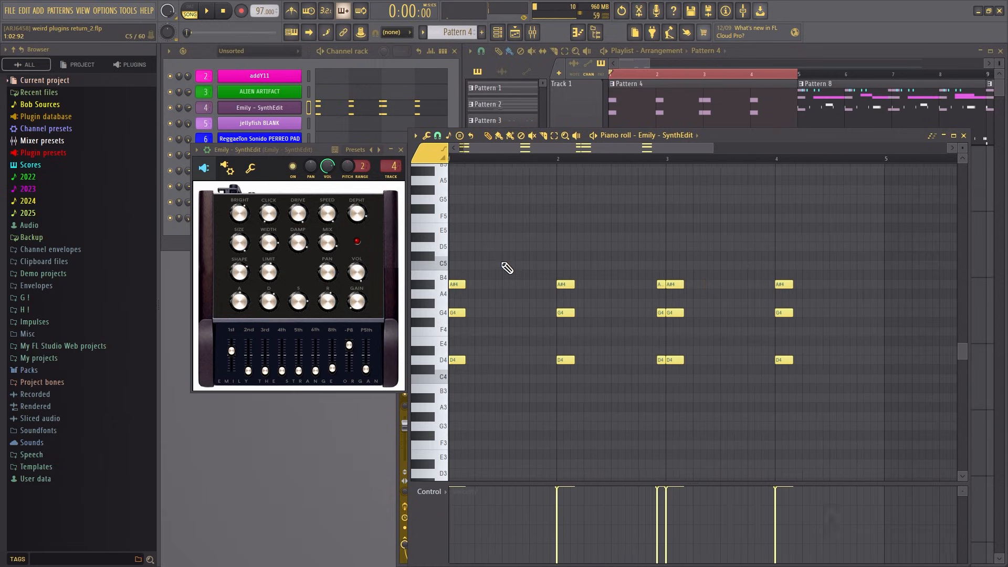
drag(525, 259, 651, 269)
key(F6)
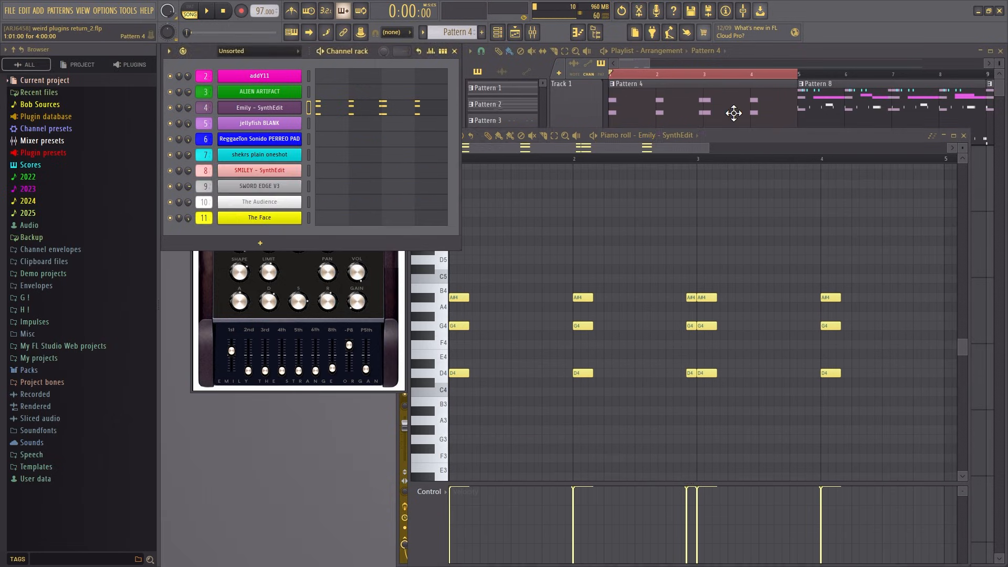
Step: Open ALIEN ARTIFACT for Pattern 17, check its wrapper settings, and move its upper-left slider to about the middle
click(731, 107)
click(678, 198)
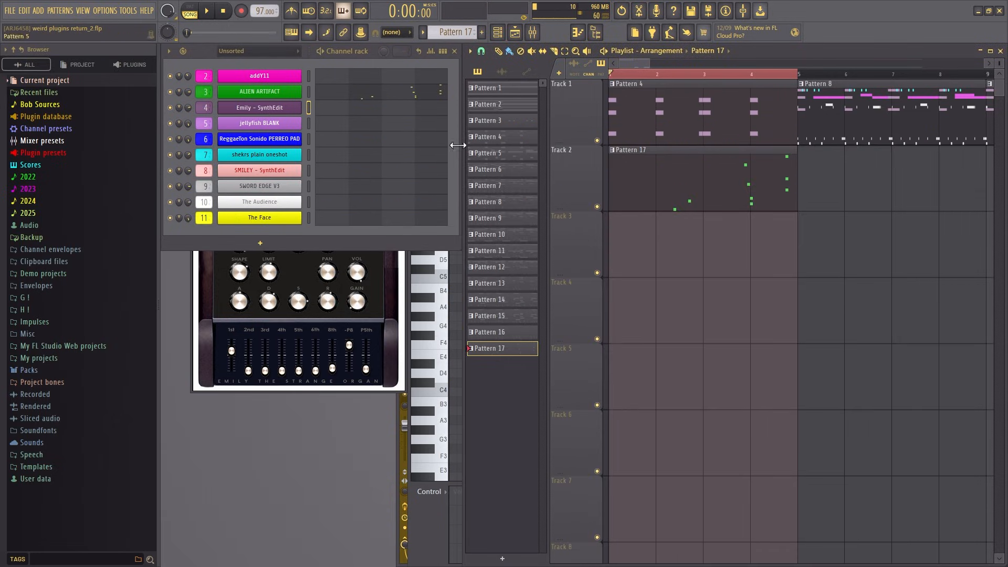
click(286, 93)
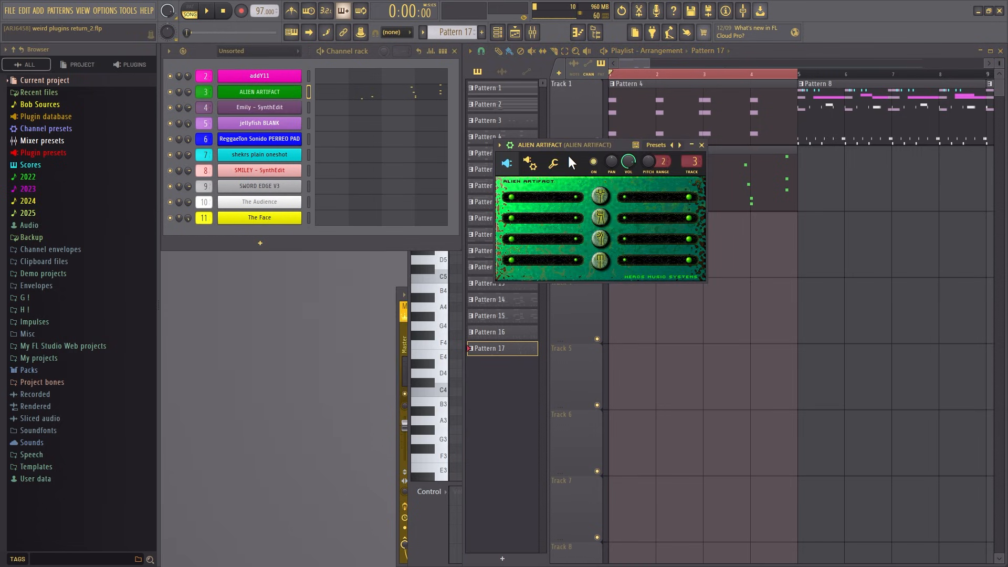
drag(573, 148, 536, 158)
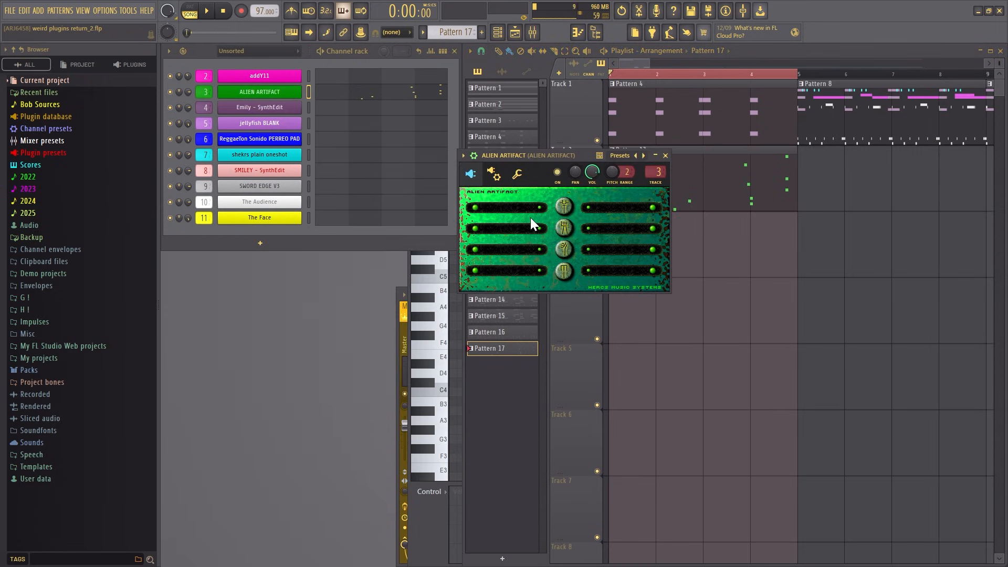
click(493, 174)
click(471, 174)
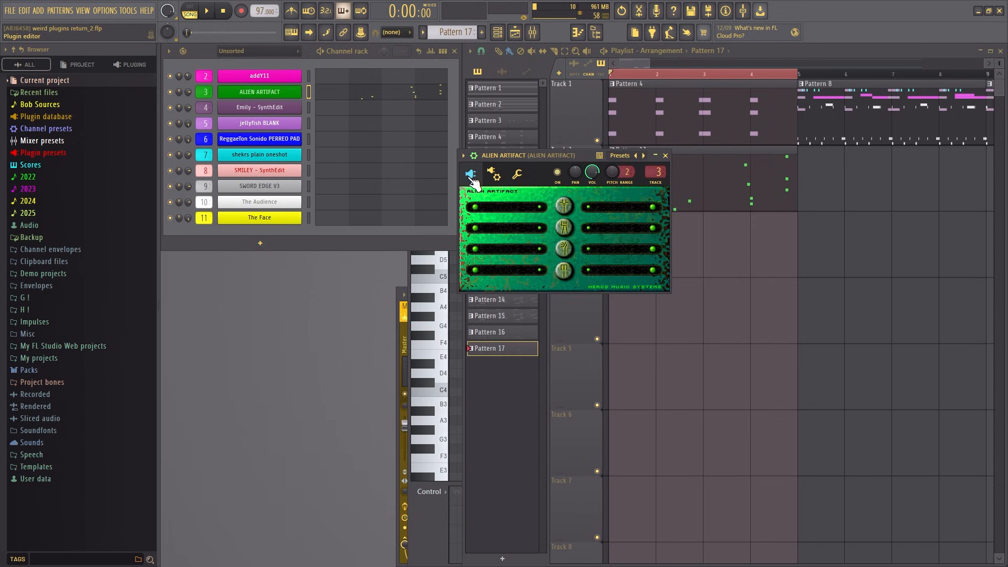
drag(477, 207, 505, 207)
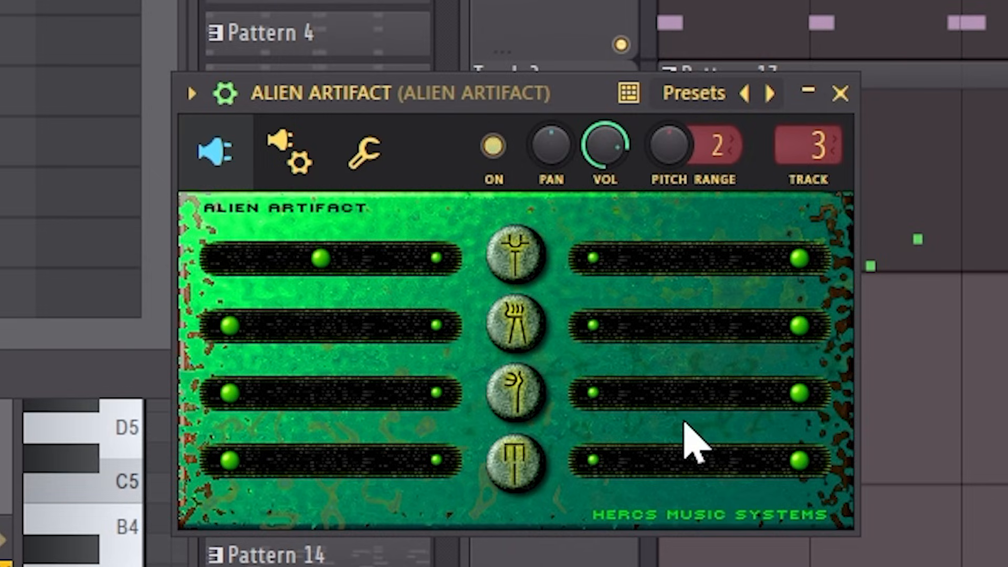
Step: Reopen the recent project weird plugins return_3.flp and play several test notes on ALIEN ARTIFACT before closing the plugin
click(9, 10)
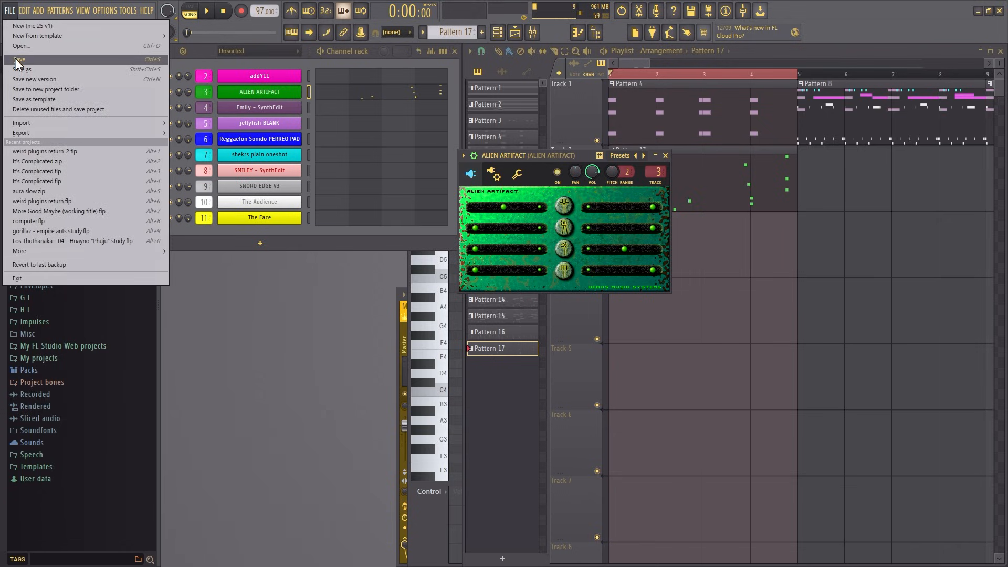
click(46, 152)
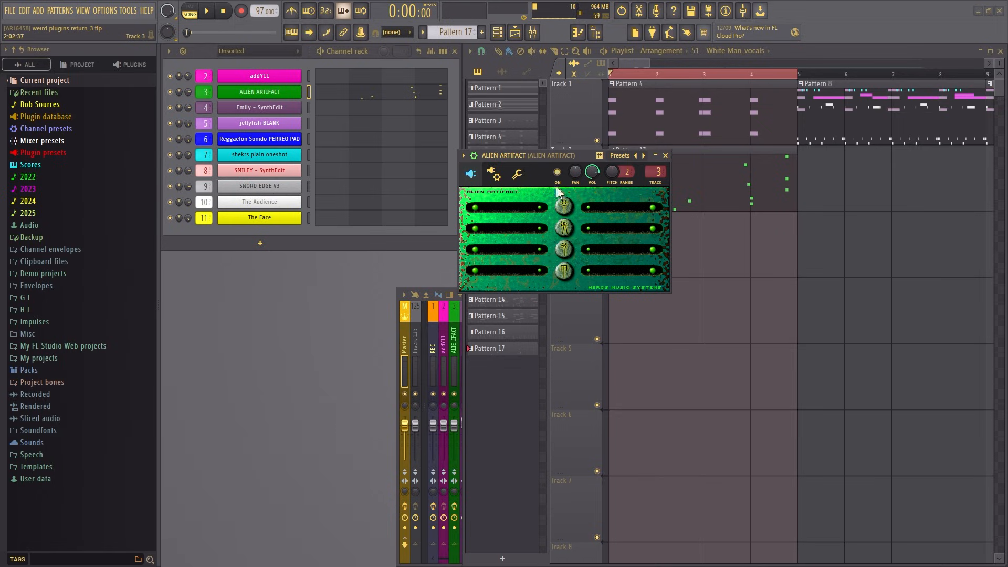
key(z)
key(b)
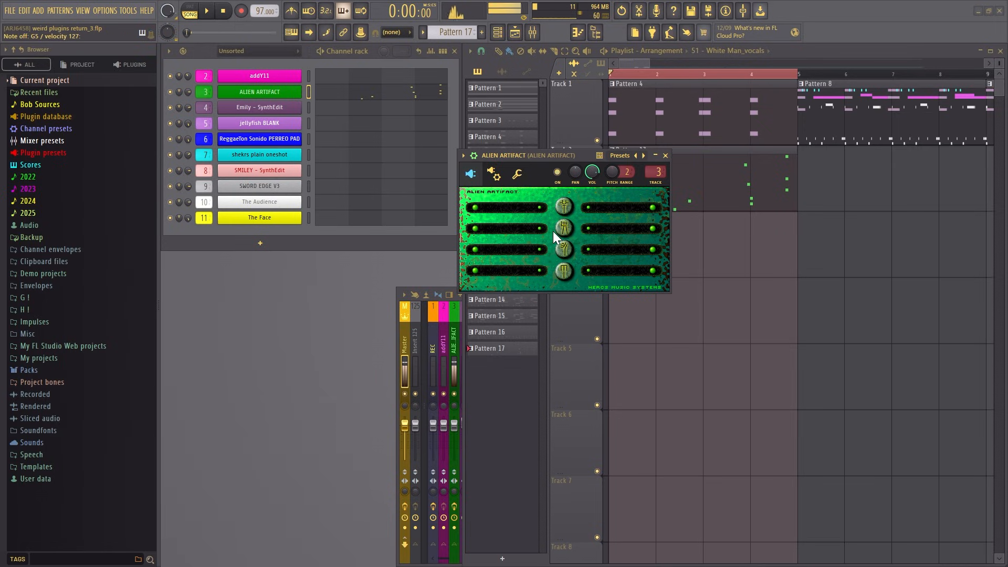
key(y)
key(i)
click(229, 19)
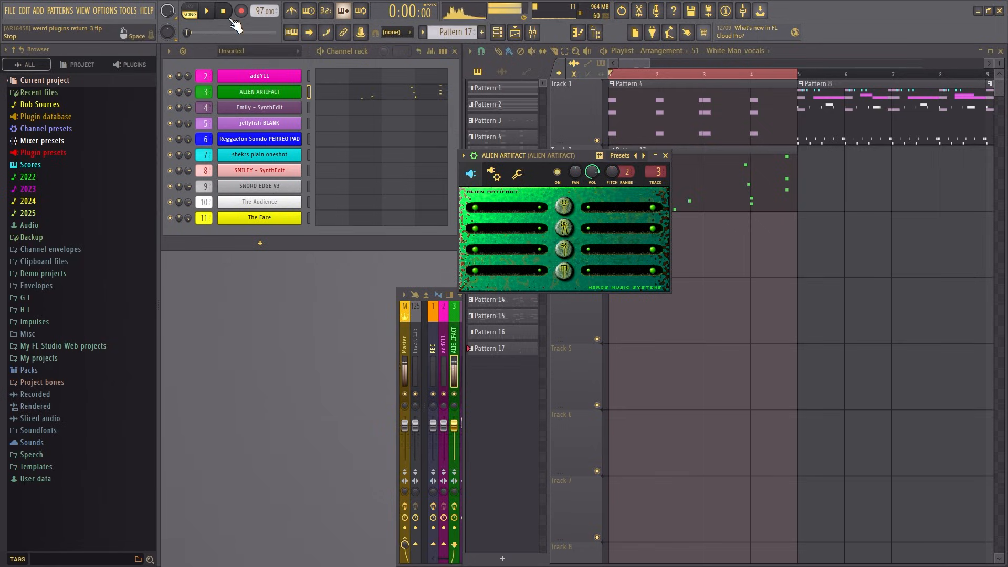
click(665, 156)
Step: Clear the playlist's time selection and play the arrangement from the start through Pattern 8
scroll(692, 254, up, 1)
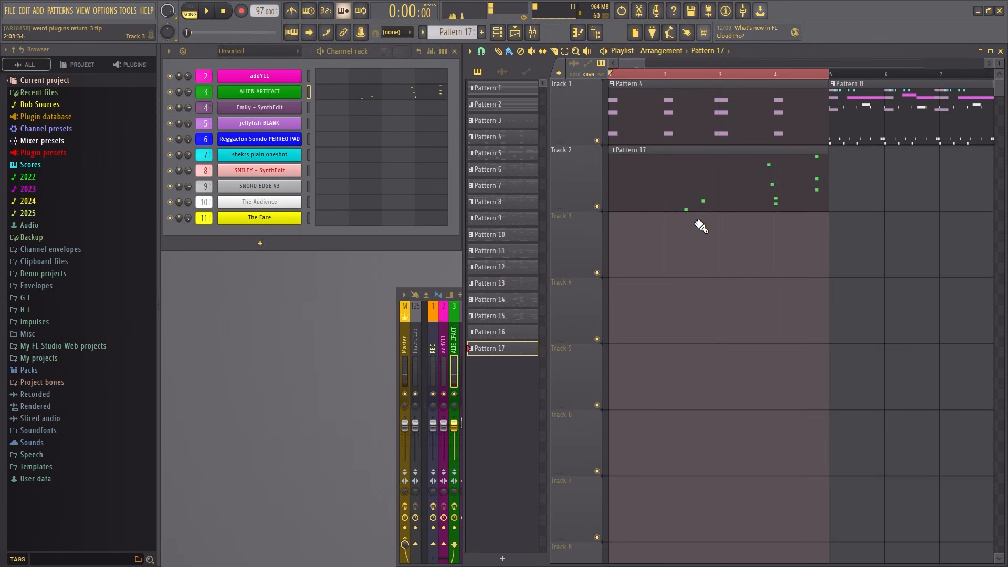
click(612, 75)
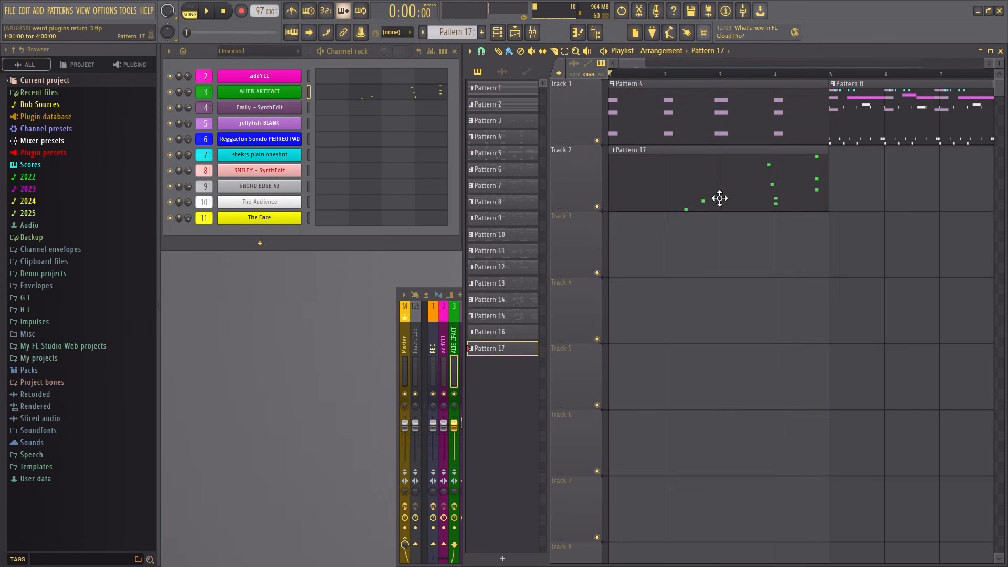
key(space)
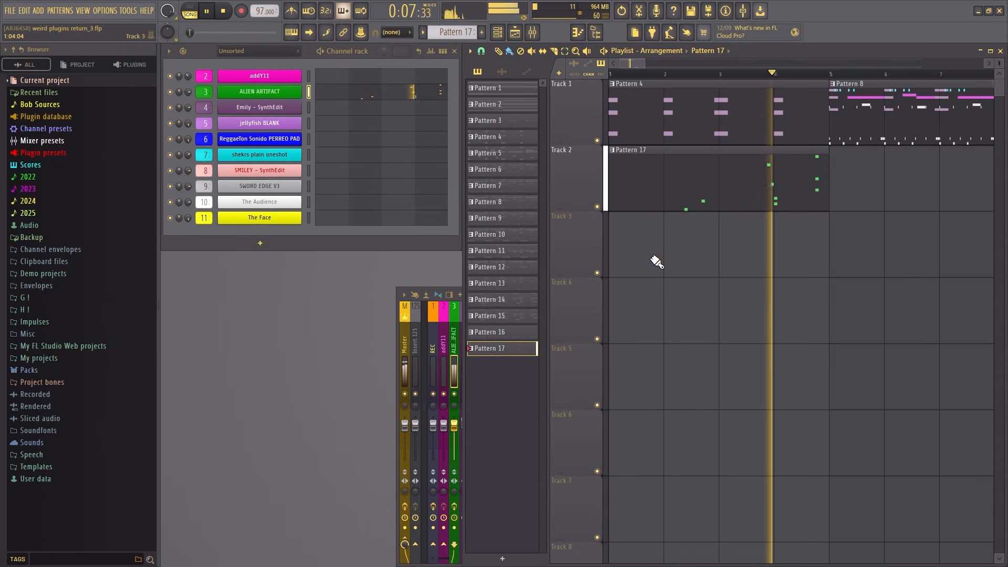
drag(801, 268, 651, 299)
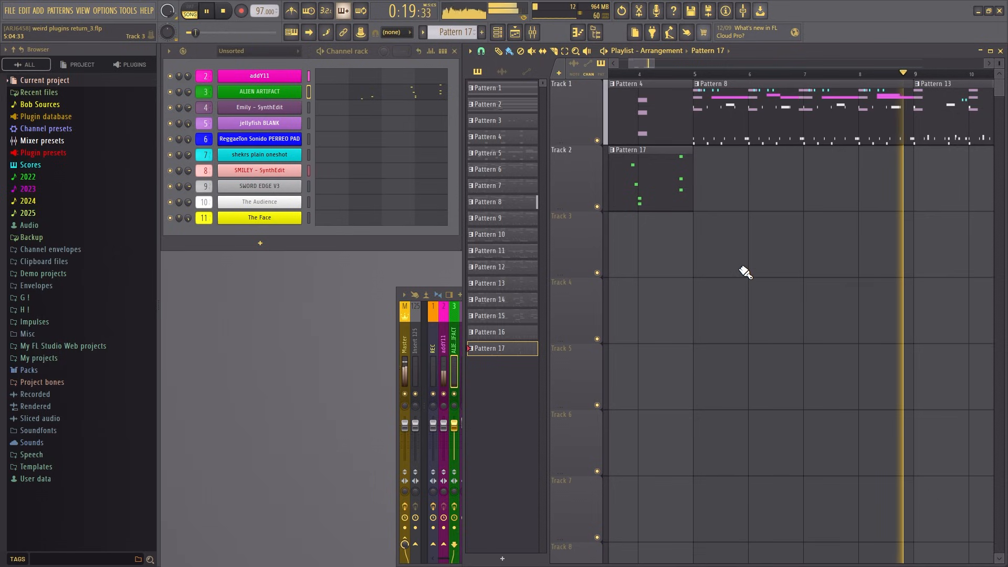
key(space)
Step: Pick the Pattern 8 clip, set the playback position to bar 5, and select the clip's four bars as the loop range
click(727, 91)
drag(764, 126, 737, 164)
click(676, 76)
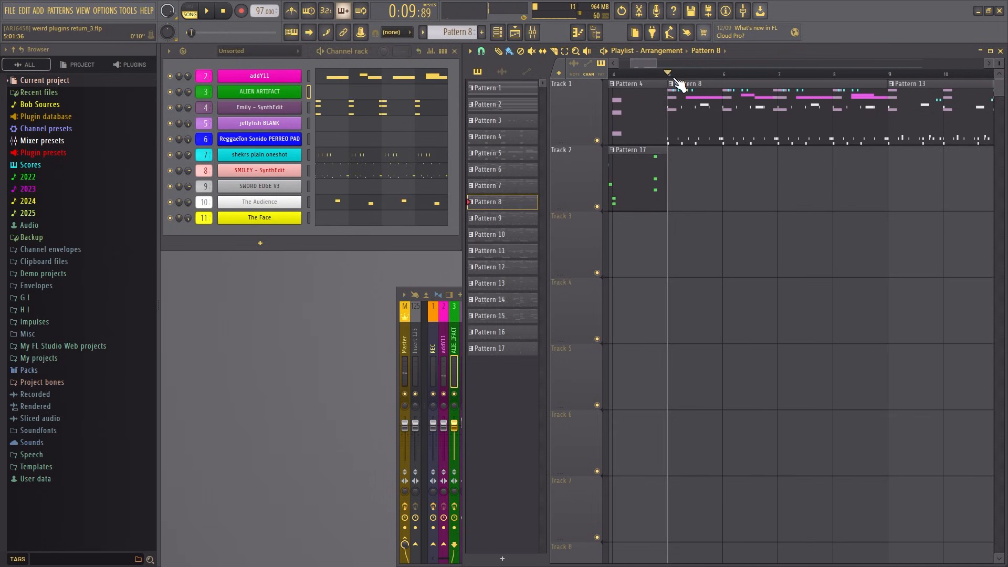
click(680, 84)
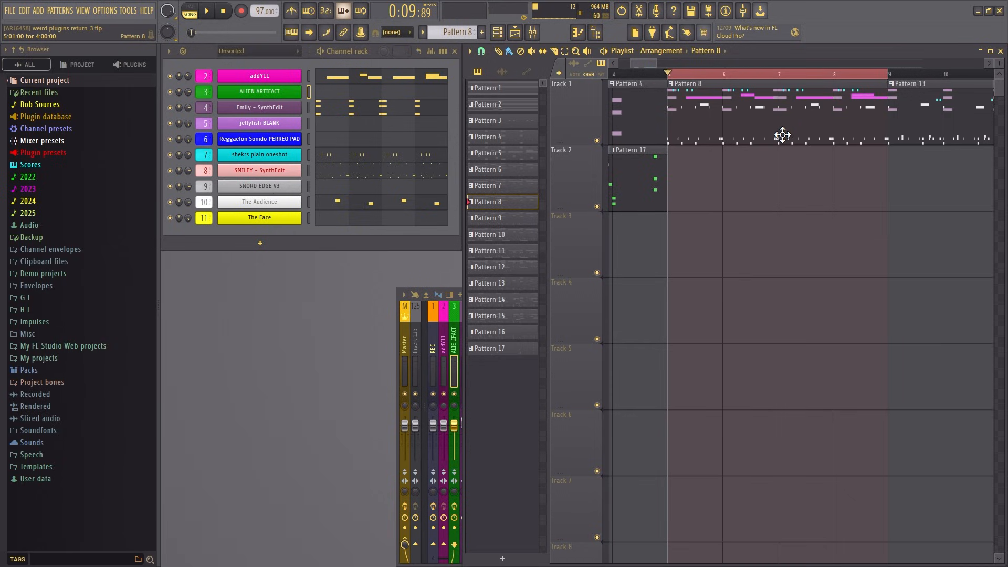
Step: Look over the Pattern 17 and Pattern 8 clips in the playlist and make Pattern 8 the active pattern
drag(635, 143, 758, 173)
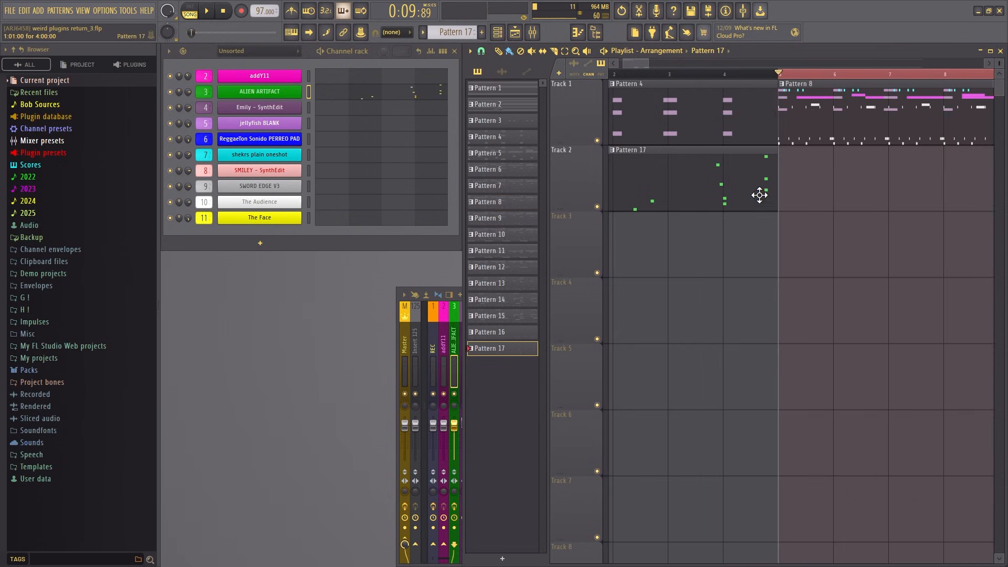
key(KP_Divide)
drag(835, 187, 745, 171)
click(787, 117)
key(KP_Multiply)
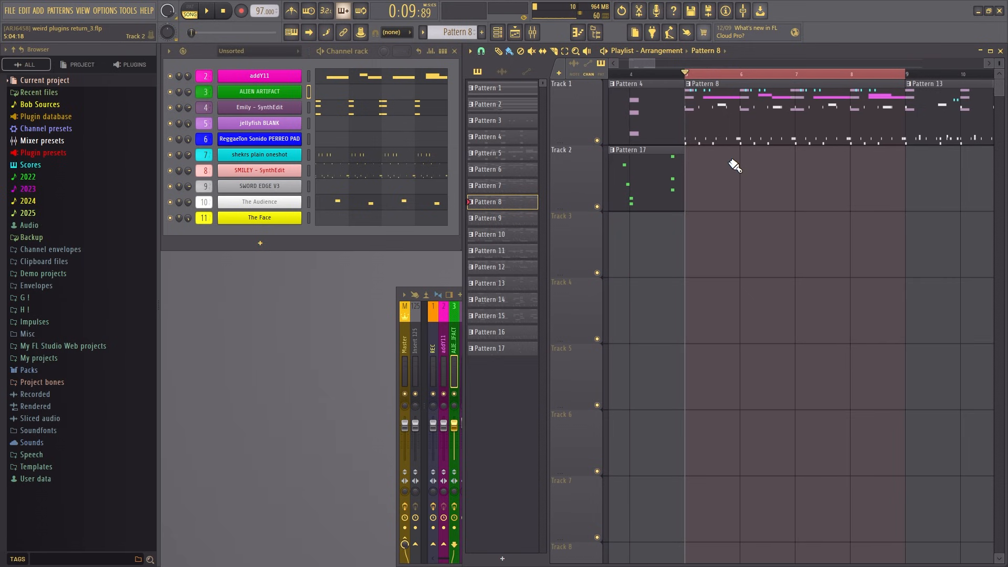
Step: Inspect addY11 and its Pattern 8 notes with test notes, and play the loop with the shekrs plain oneshot plugin open
click(263, 76)
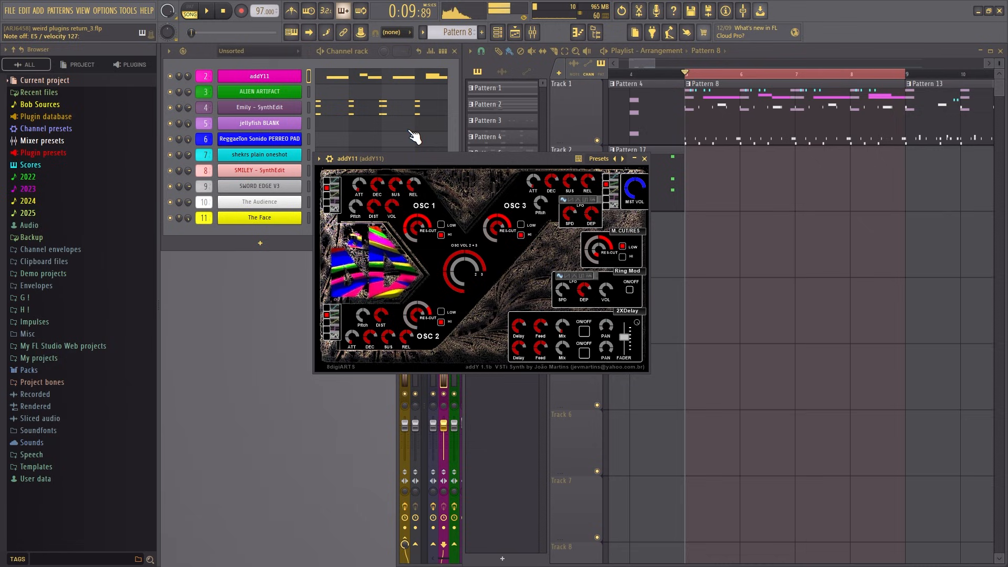
key(F7)
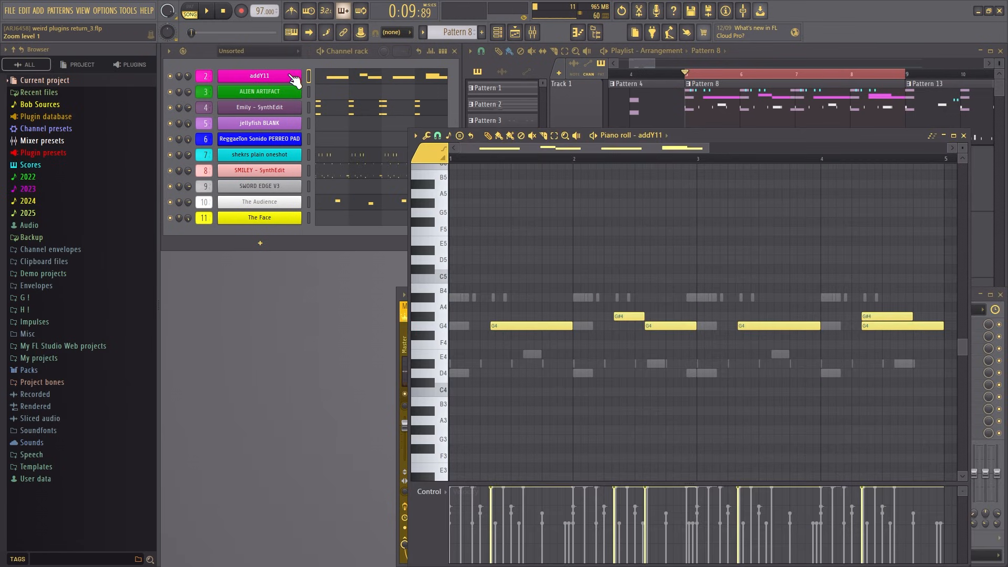
click(290, 77)
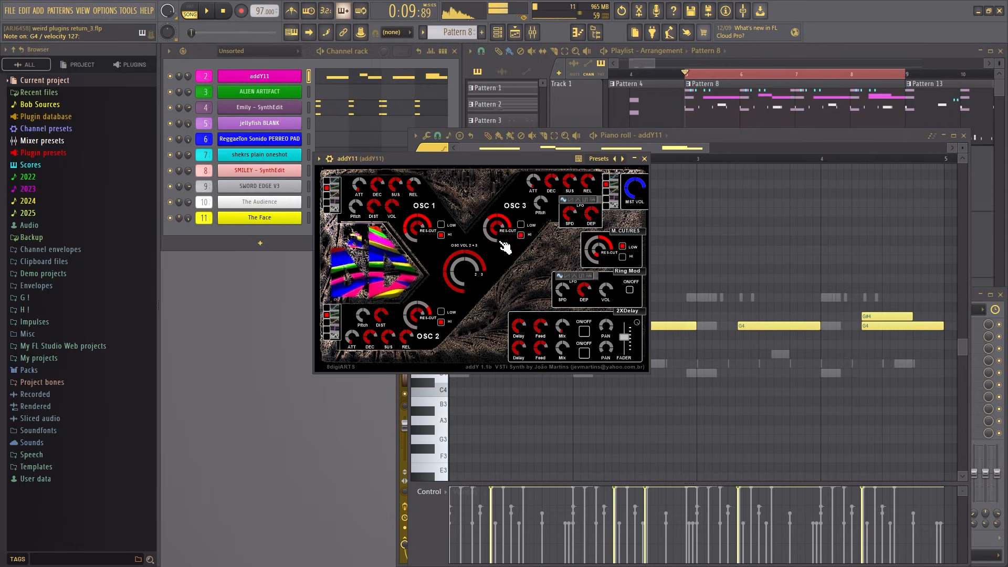
key(space)
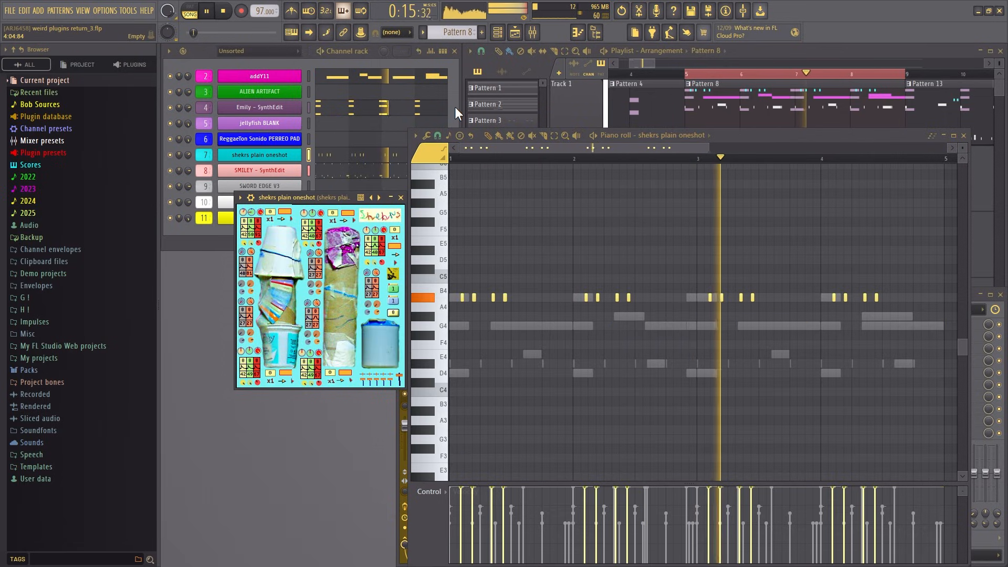
key(space)
Step: Open SMILEY - SynthEdit and examine its Pattern 8 drum notes down to the lowest ones while the loop plays
click(260, 170)
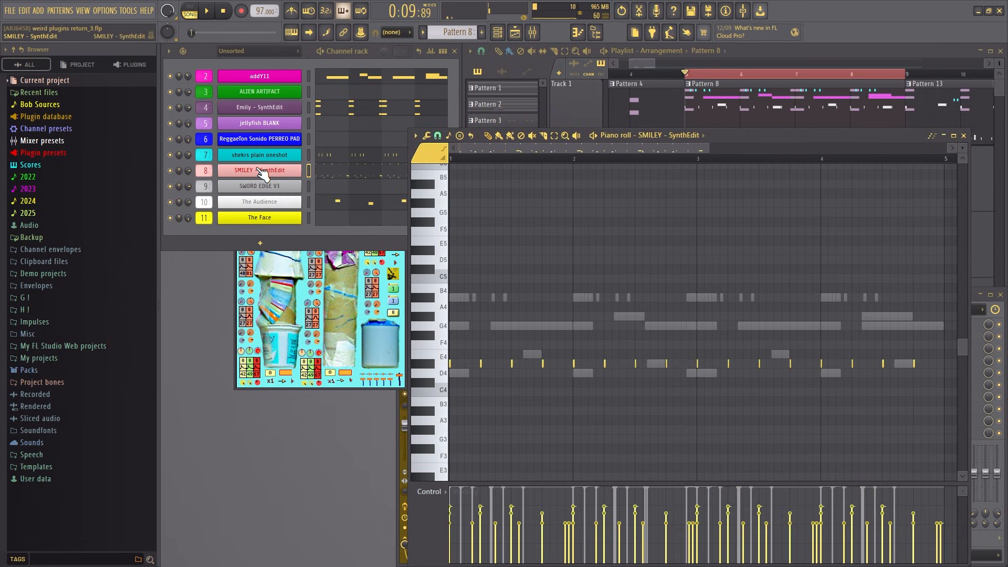
drag(395, 172, 370, 184)
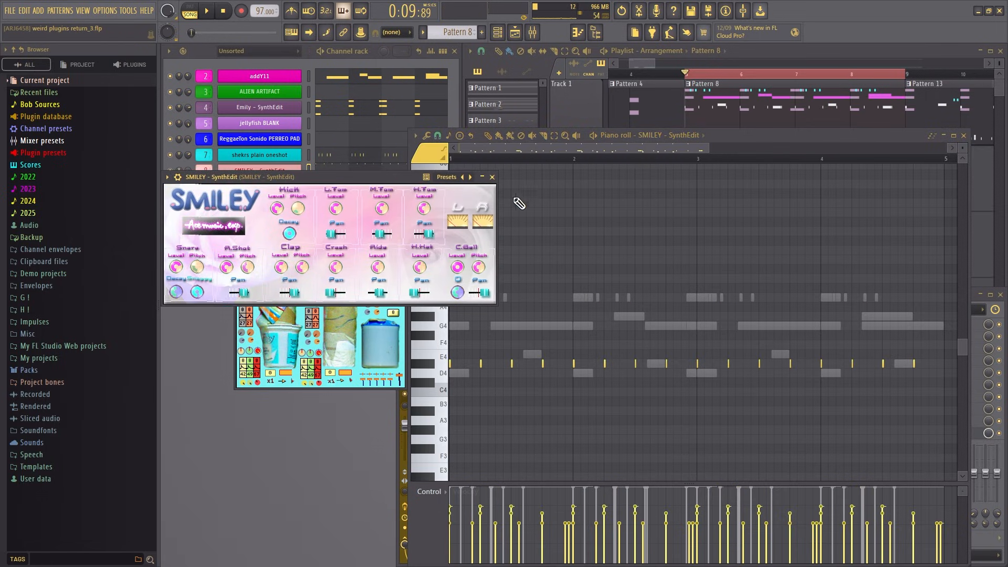
middle_click(570, 219)
key(space)
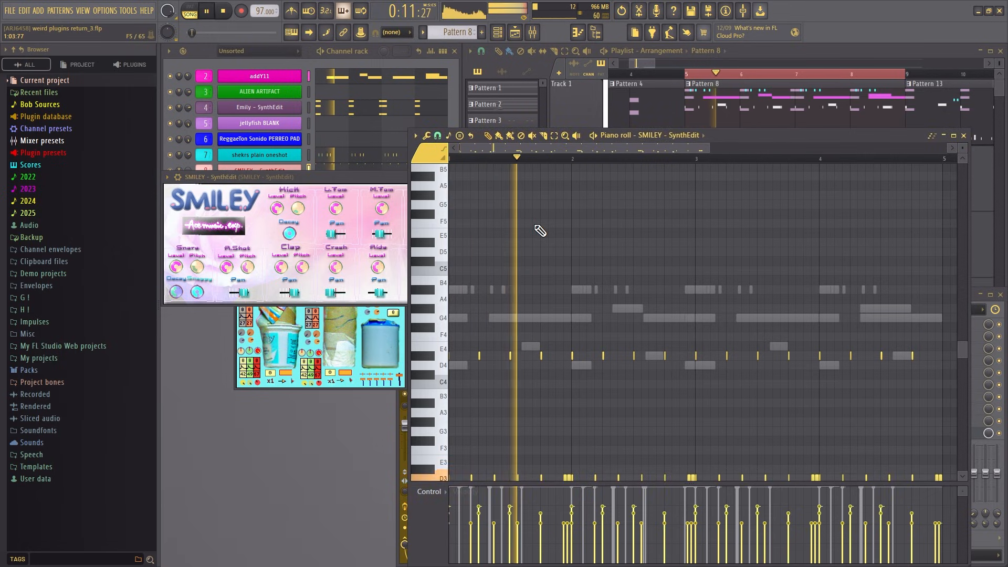
scroll(546, 252, down, 3)
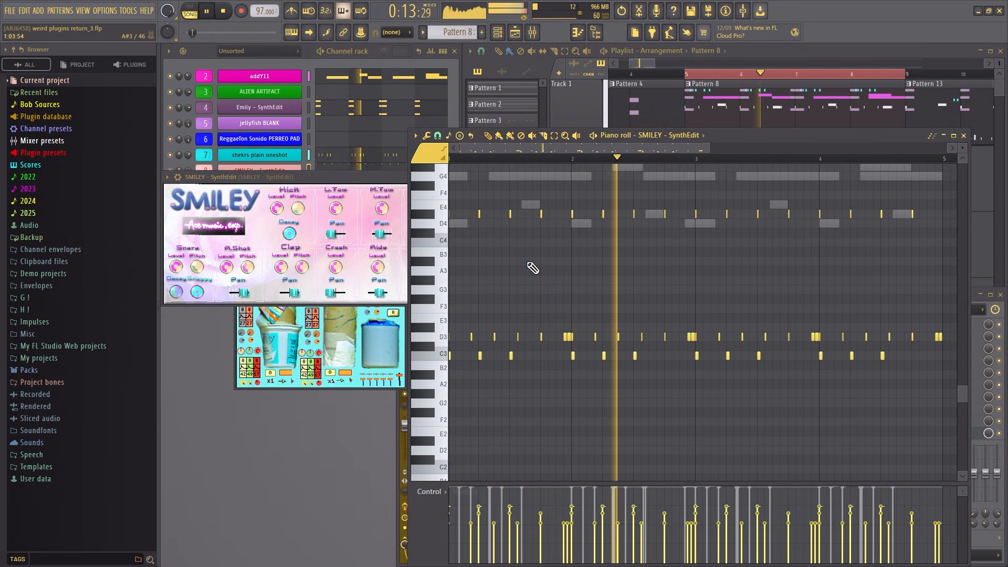
click(459, 107)
key(space)
Step: Open The Audience and view its Pattern 8 notes in the piano roll
click(294, 204)
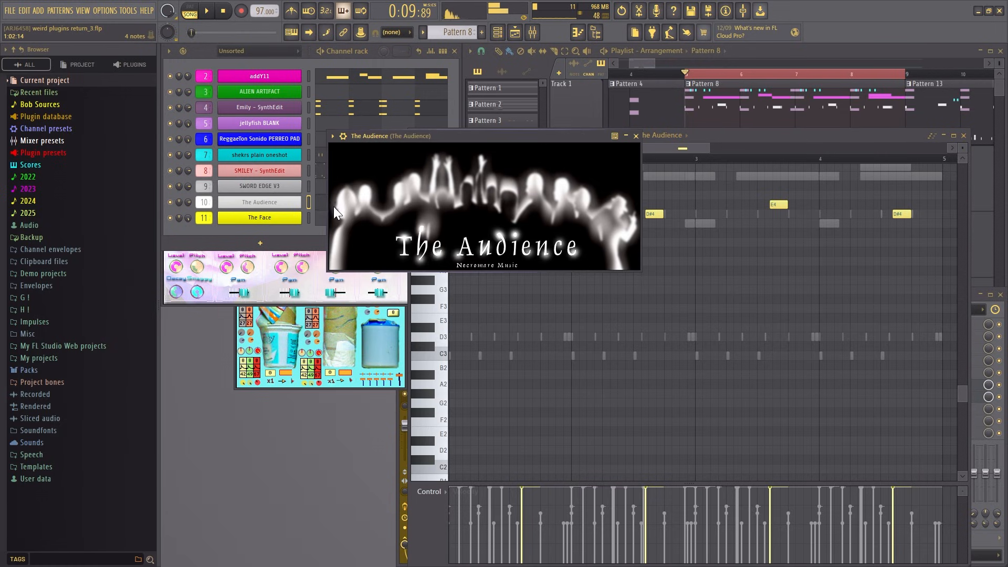
click(460, 98)
click(390, 202)
click(374, 209)
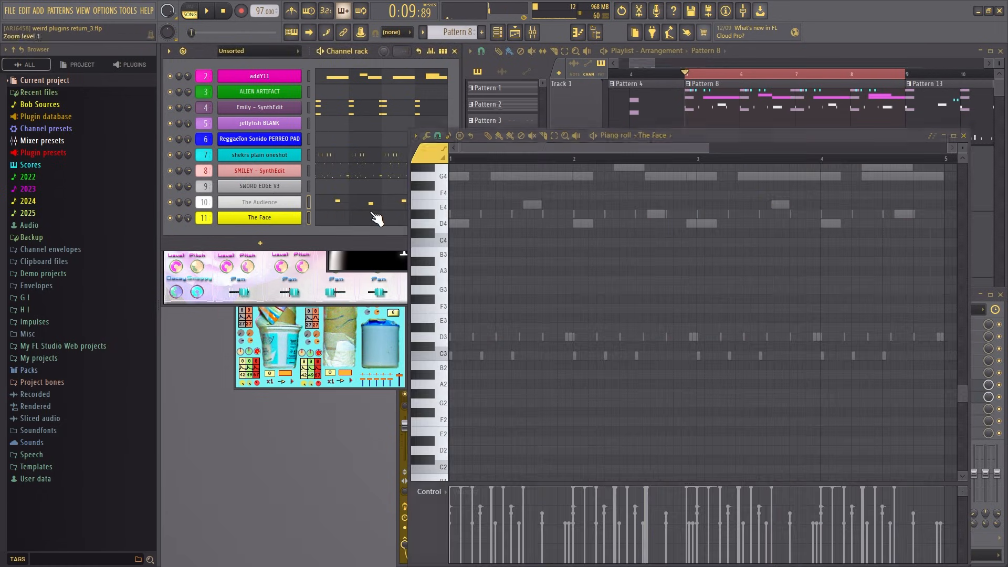
scroll(479, 273, up, 2)
scroll(480, 273, down, 1)
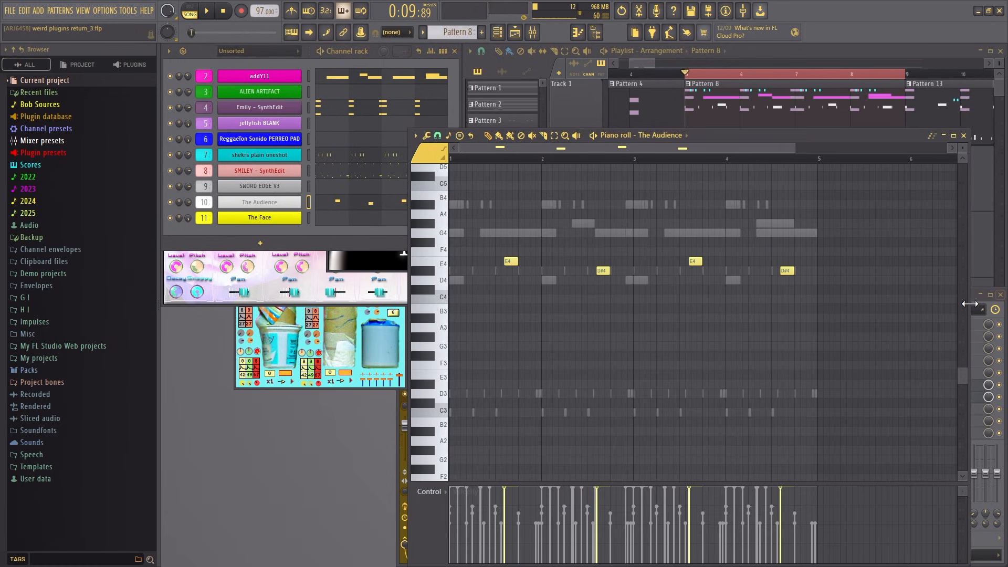
Step: Bring up the mixer and check the Fresh Air and OTT effects on The Audience's insert
click(975, 303)
click(921, 385)
click(919, 385)
click(922, 397)
click(923, 398)
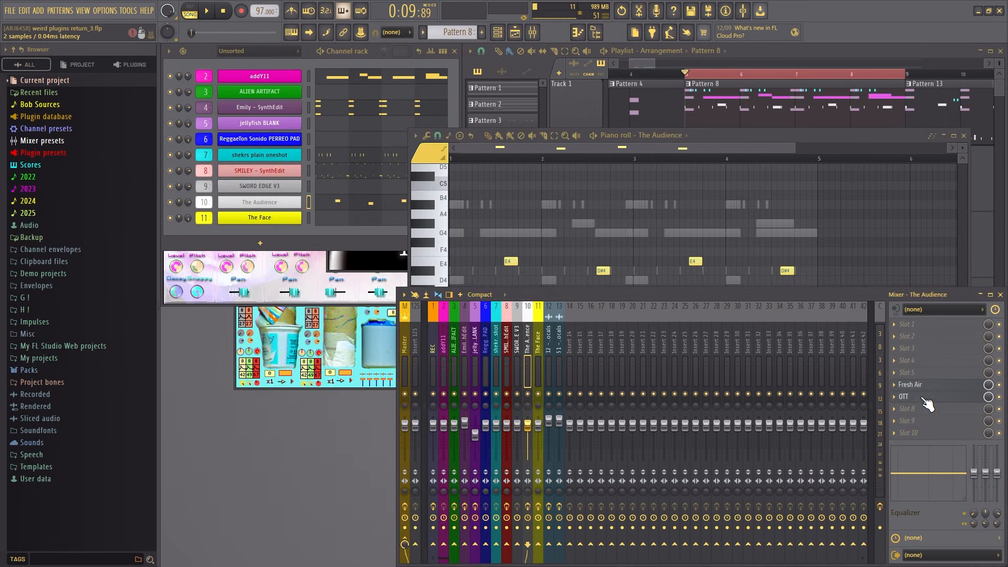
Step: Compare the neighbouring mixer inserts and examine KClip3 on the SMILEY - SynthEdit insert during playback
click(518, 363)
click(502, 367)
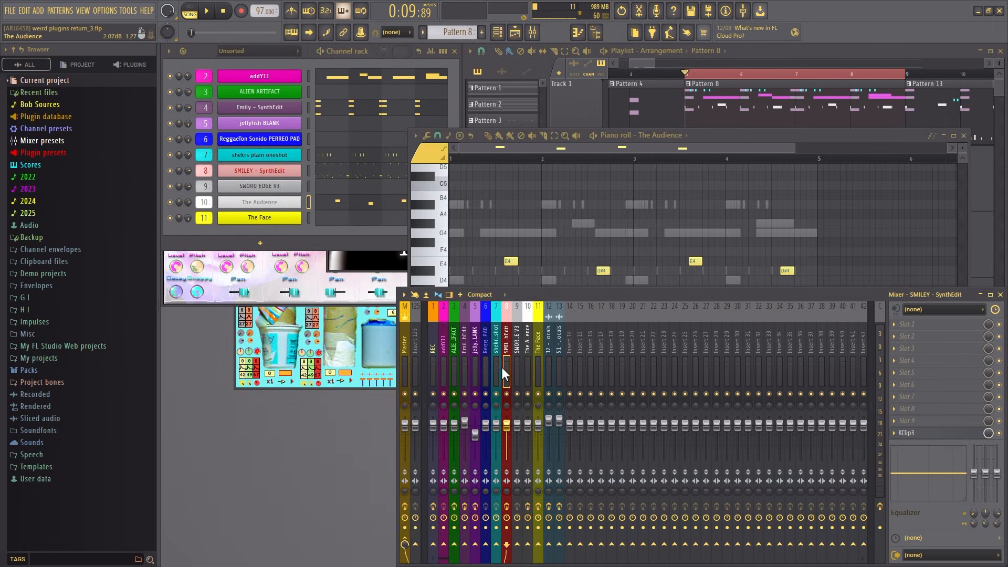
click(551, 370)
click(539, 373)
click(526, 376)
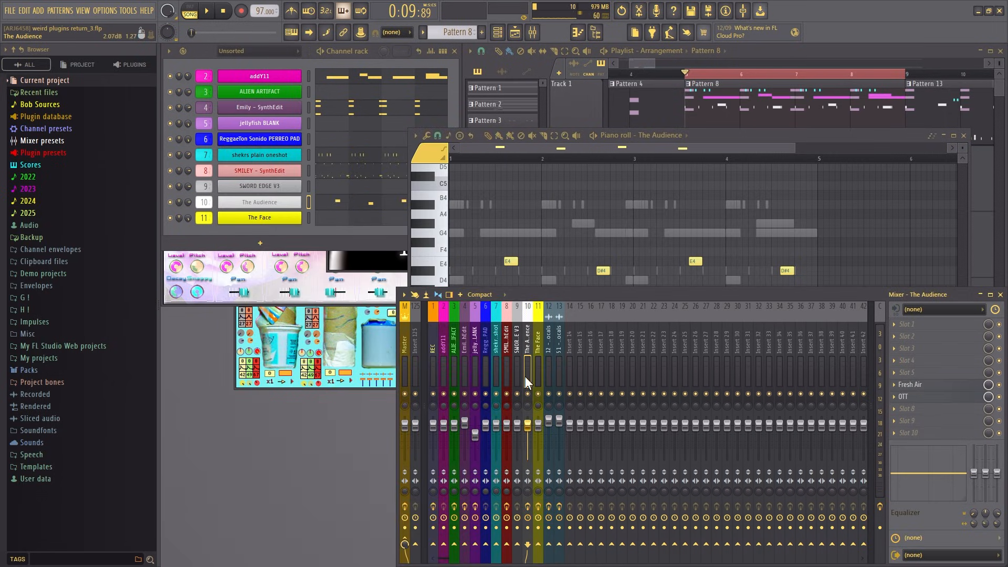
click(509, 371)
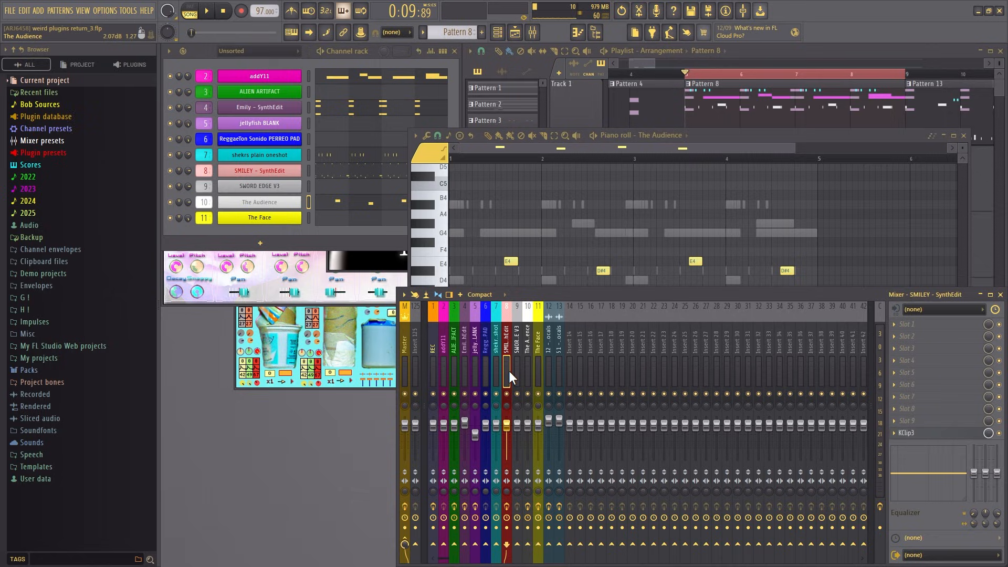
click(906, 431)
click(906, 432)
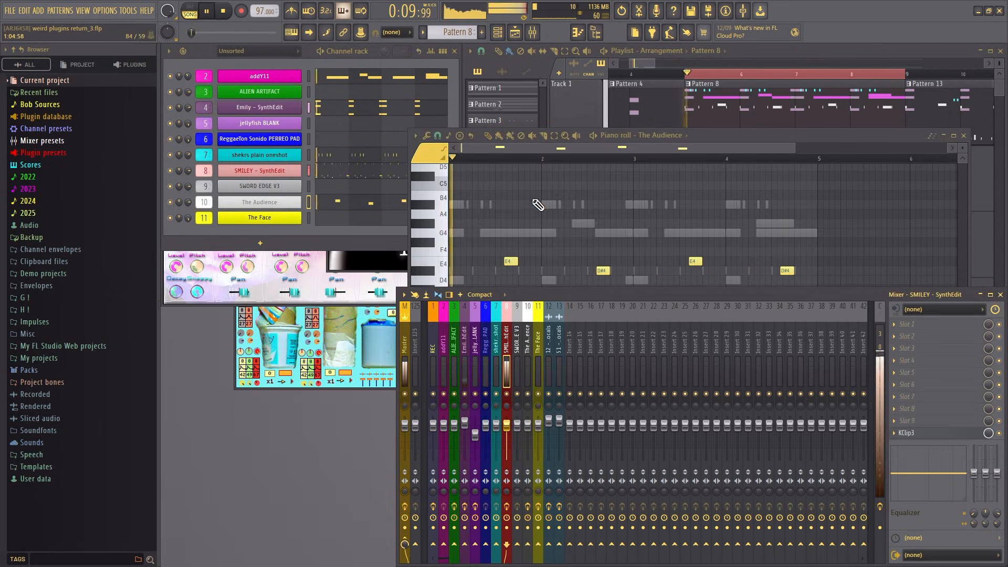
click(937, 434)
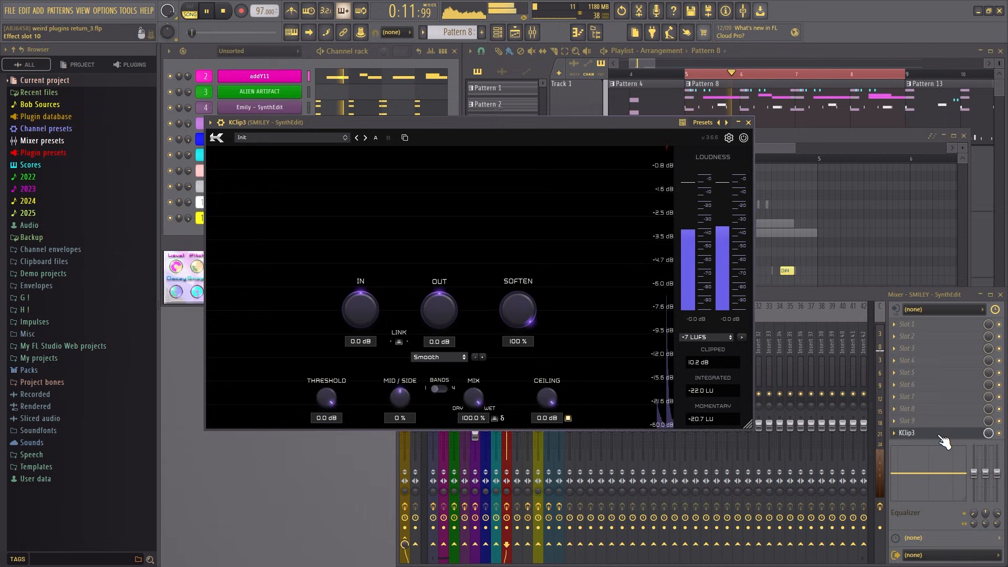
click(941, 437)
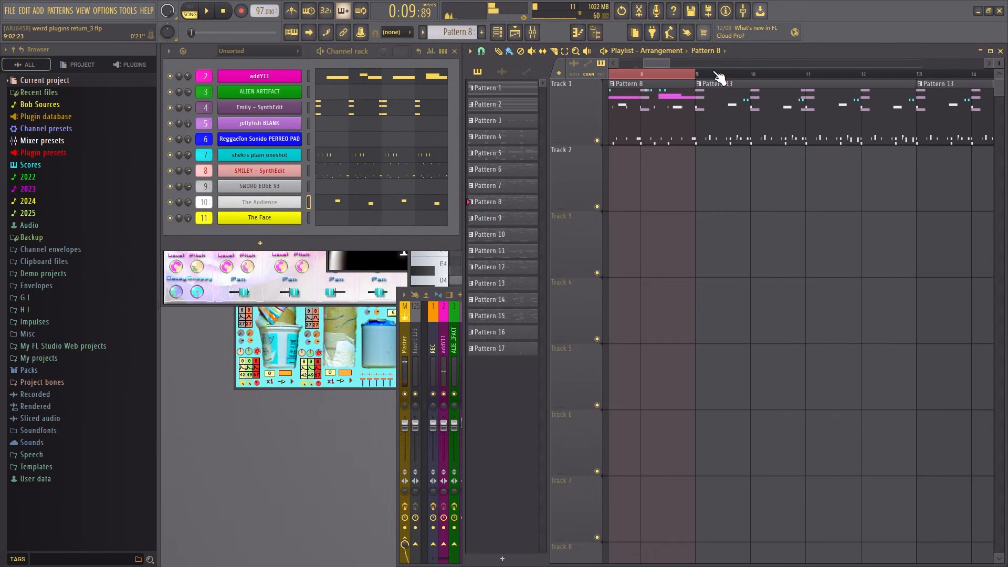
Step: Loop the Pattern 13 clip from bar 9 to bar 13 and review SMILEY - SynthEdit's notes during playback
drag(719, 77, 896, 81)
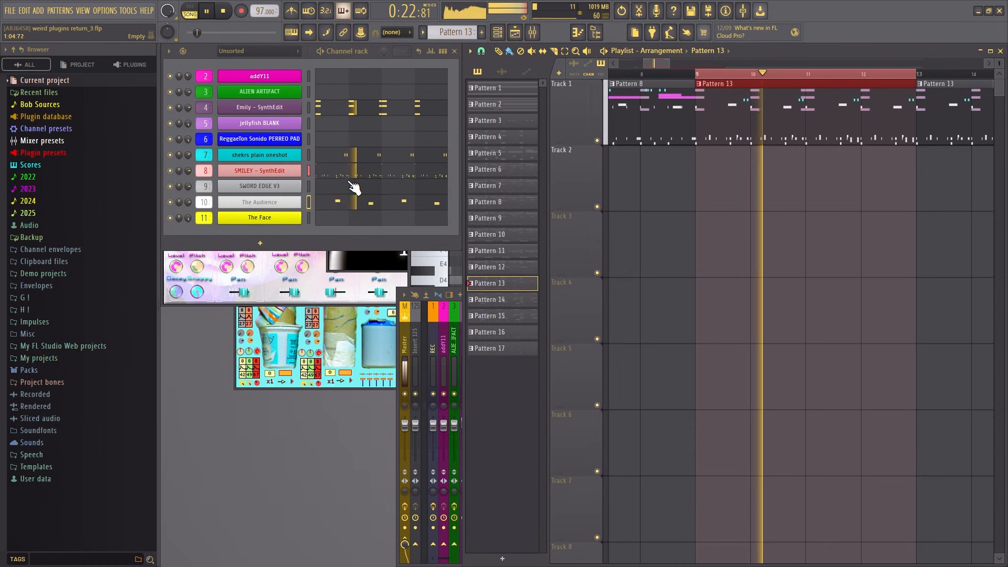
click(381, 176)
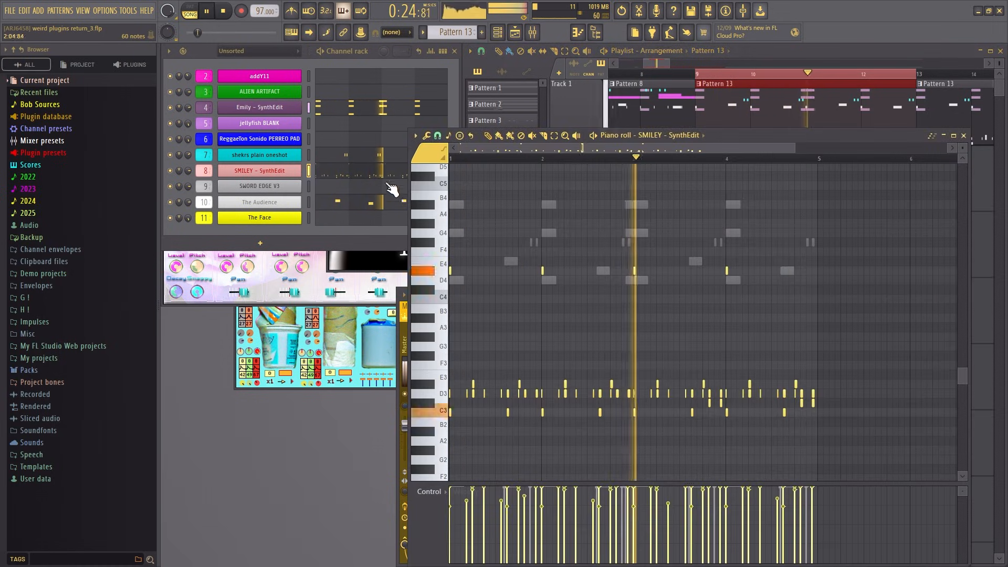
scroll(488, 349, up, 1)
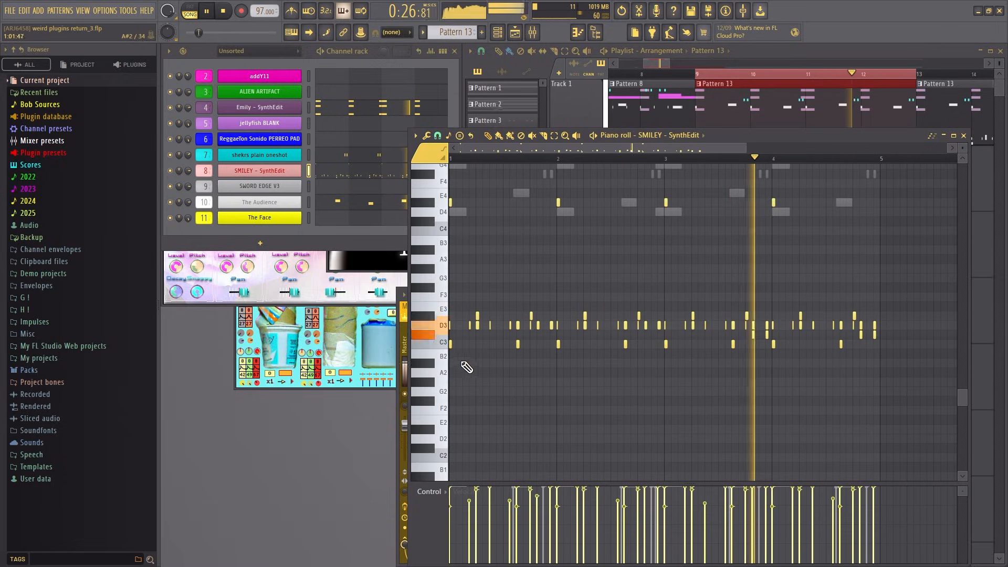
scroll(462, 352, up, 2)
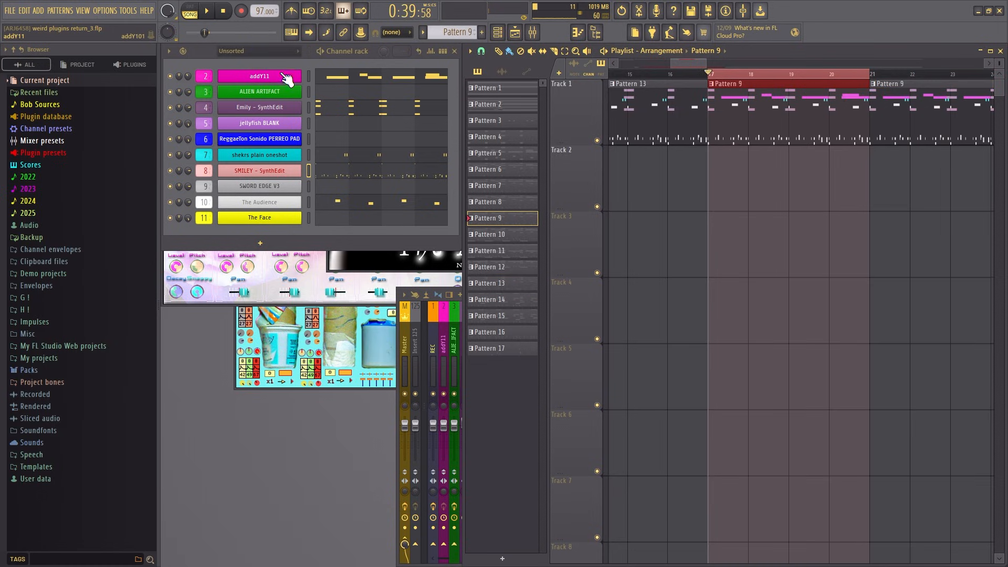
Step: Review addY11's notes in Pattern 9 during playback and close the piano roll
click(412, 85)
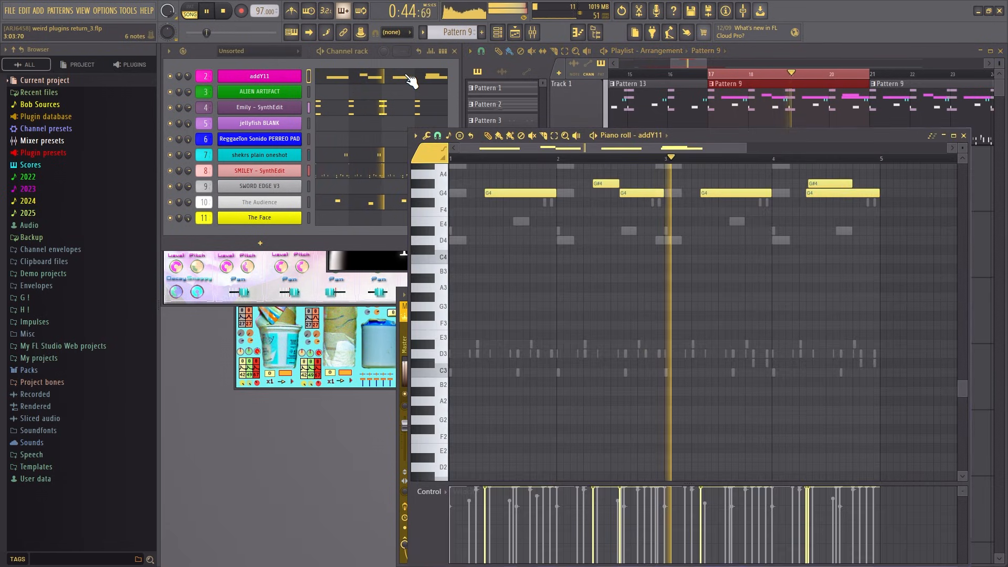
scroll(786, 275, up, 2)
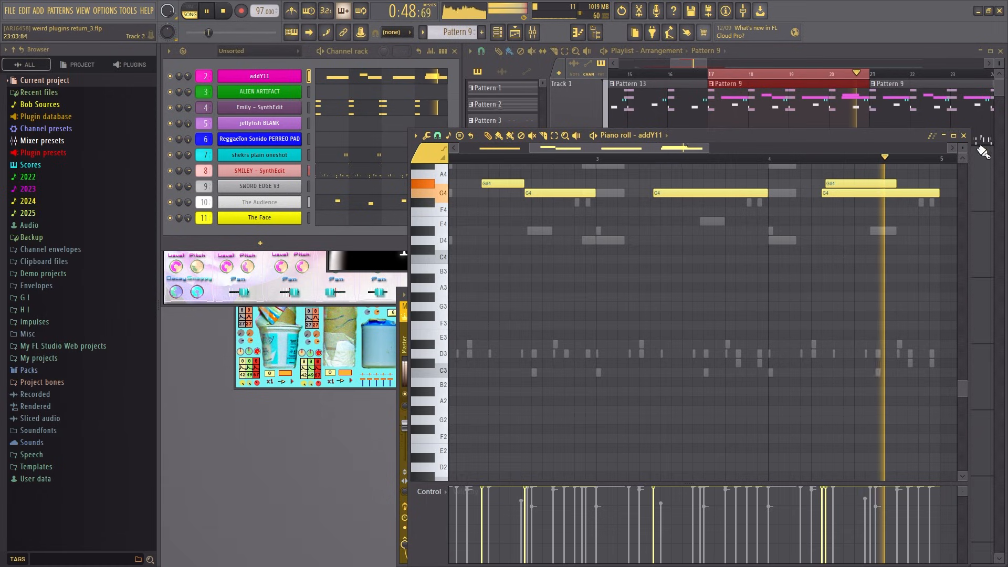
click(964, 135)
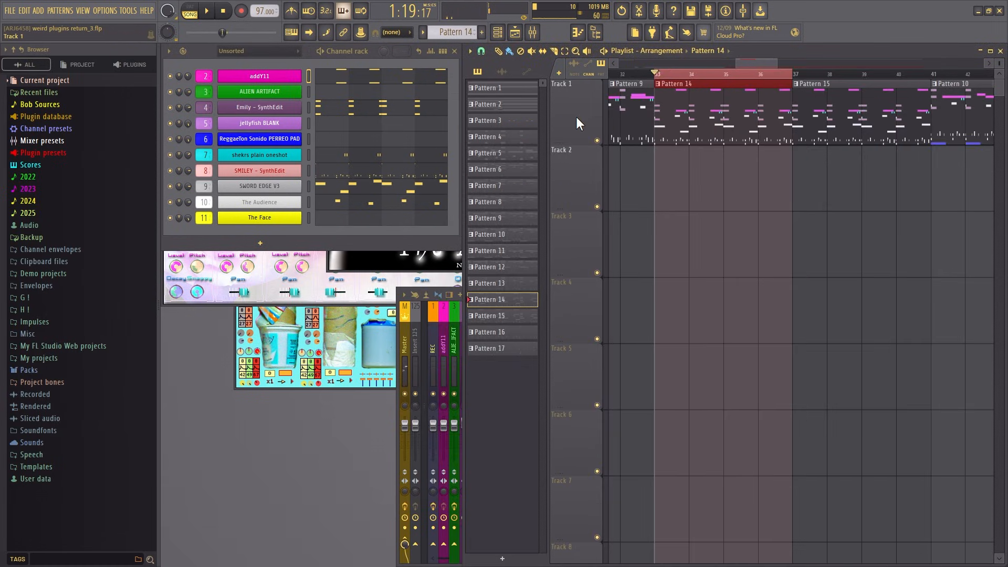
Step: Open SWORD EDGE V3 for Pattern 14, place its window beside its piano roll notes, and play the loop
click(260, 186)
drag(449, 136, 293, 195)
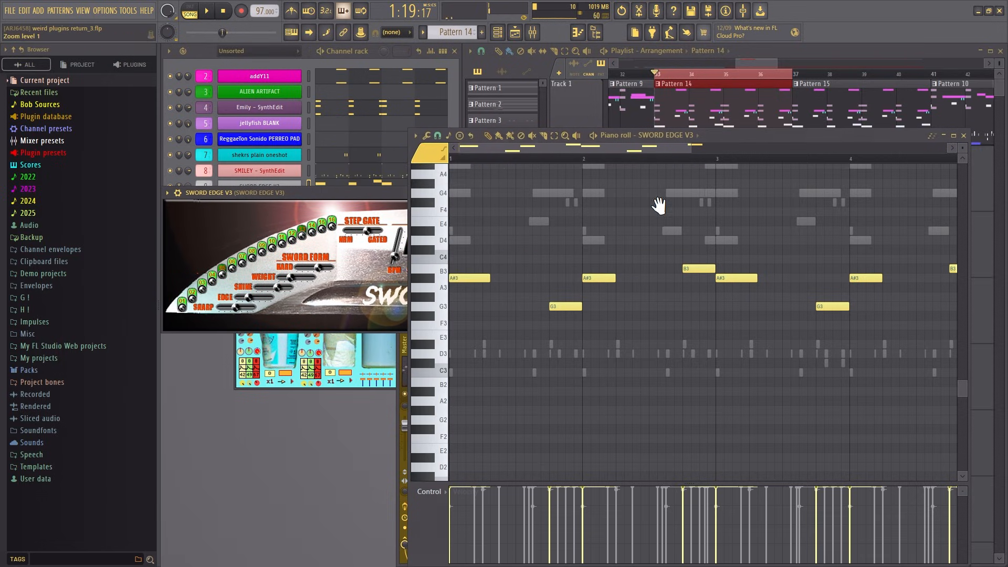
key(space)
click(331, 198)
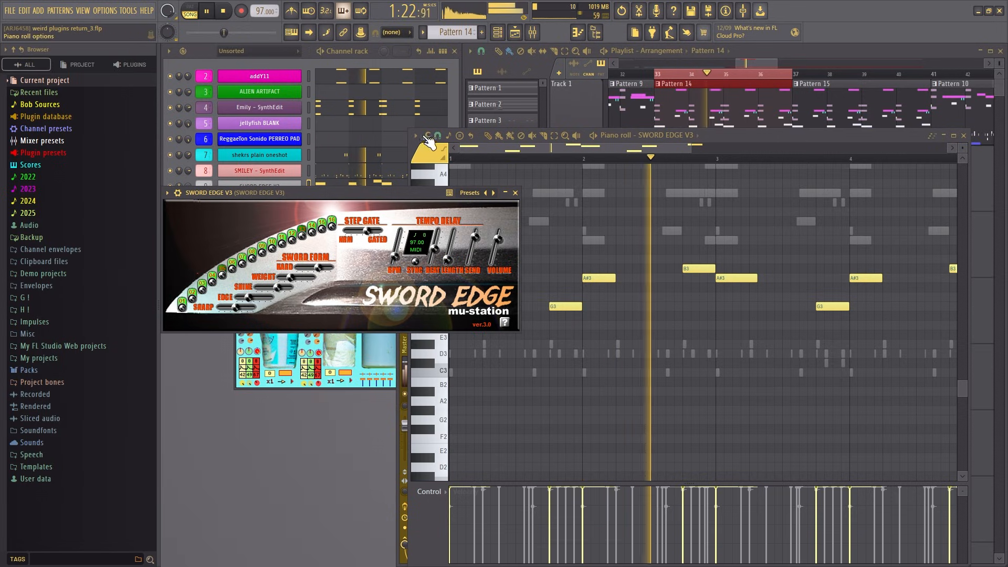
Step: View addY11's notes in Pattern 14 in the piano roll and stop the loop playback
click(456, 102)
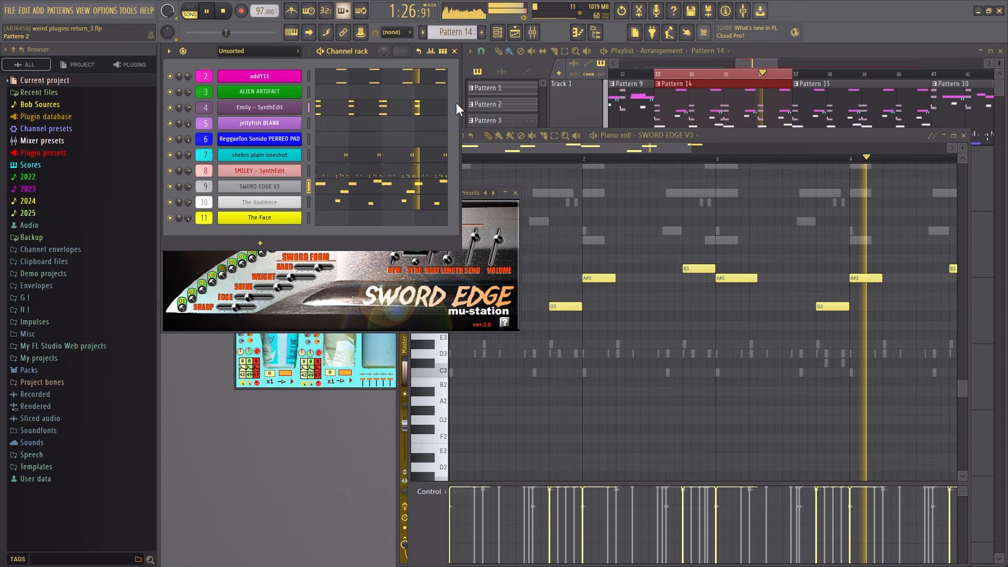
click(428, 80)
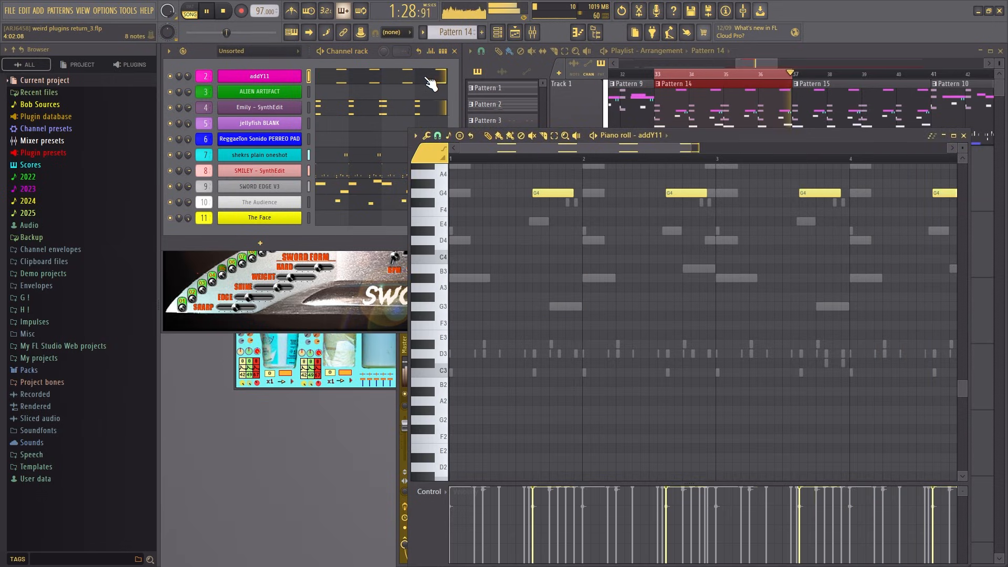
key(space)
scroll(562, 306, up, 5)
key(space)
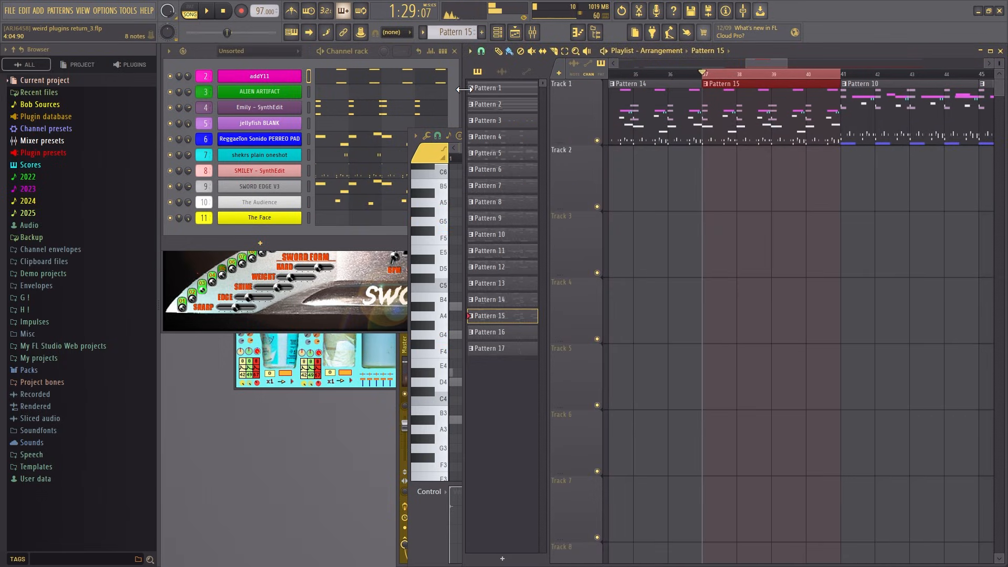
Step: Open the ReggaeTon Sonido PERREO PAD plugin for Pattern 15 and move its window below its channel row
click(456, 91)
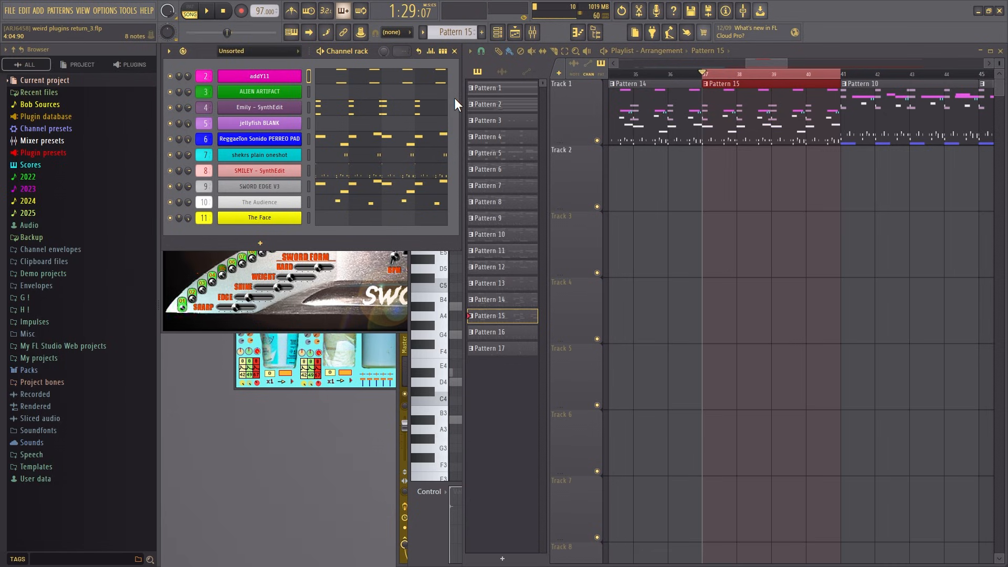
click(259, 139)
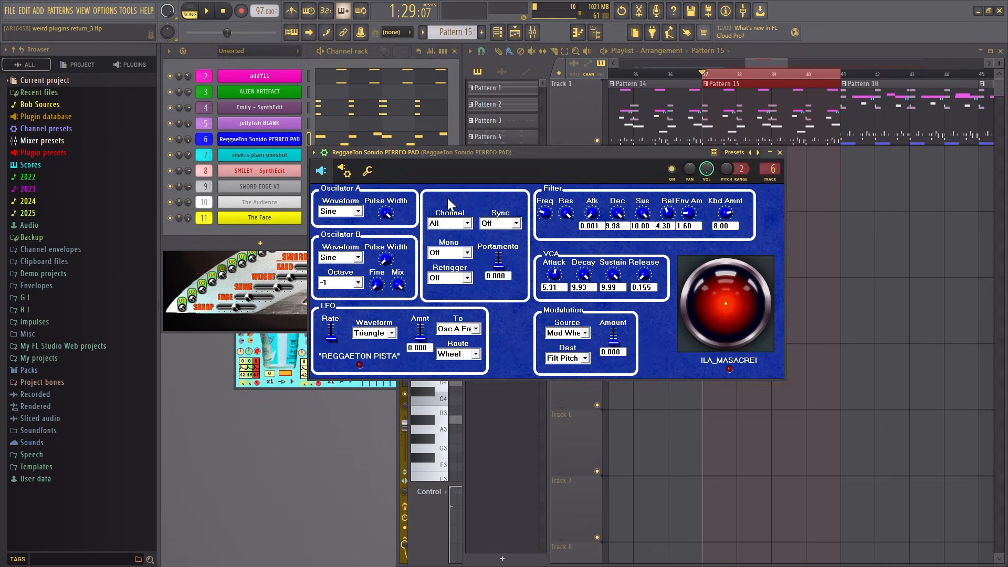
drag(486, 150, 352, 194)
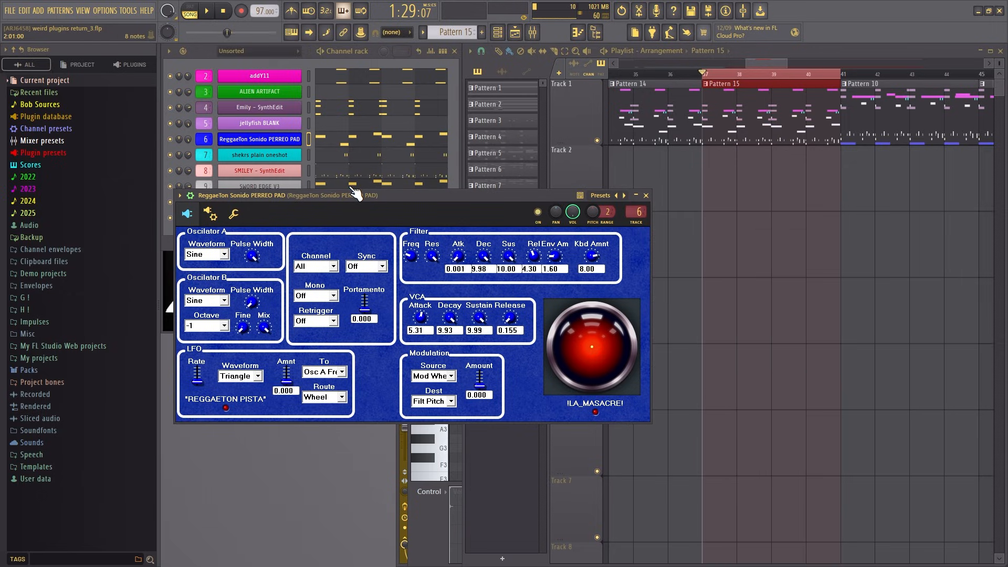
Step: Play the Pattern 15 loop, view the ReggaeTon Sonido PERREO PAD notes in the piano roll, and stop playback
key(space)
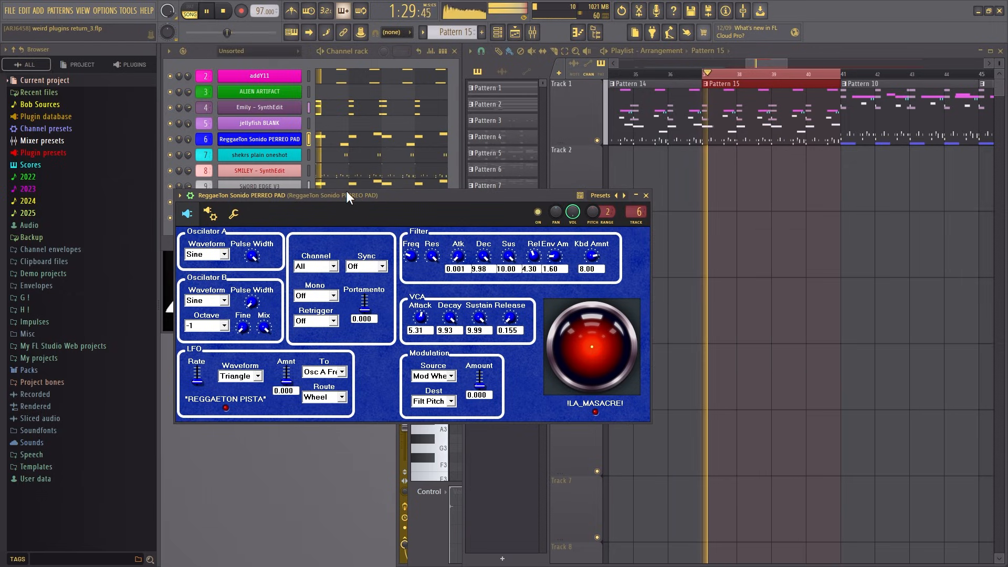
click(359, 146)
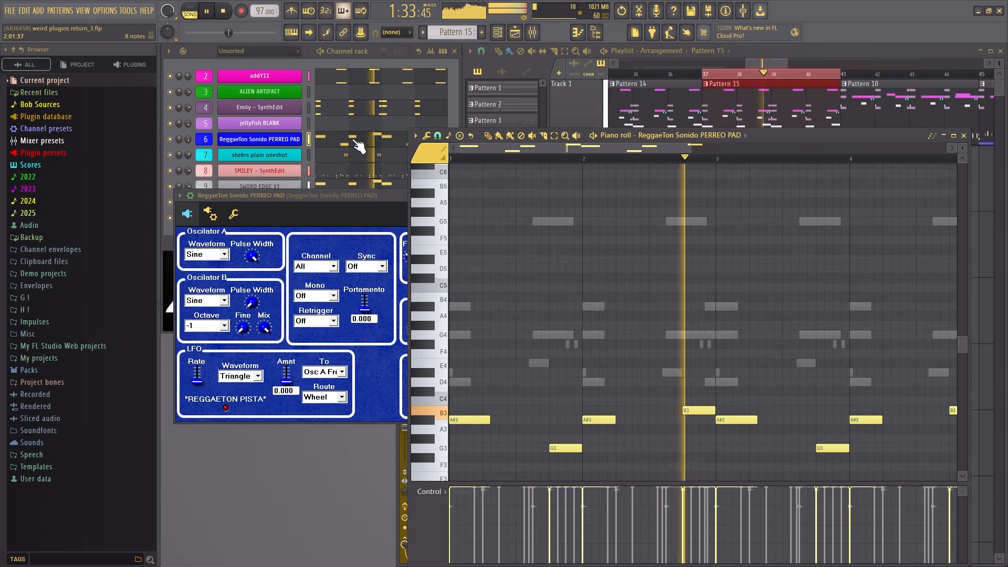
click(969, 126)
key(space)
Step: View the ReggaeTon Sonido PERREO PAD notes of Pattern 10 in the piano roll and return to the playlist
scroll(565, 293, down, 5)
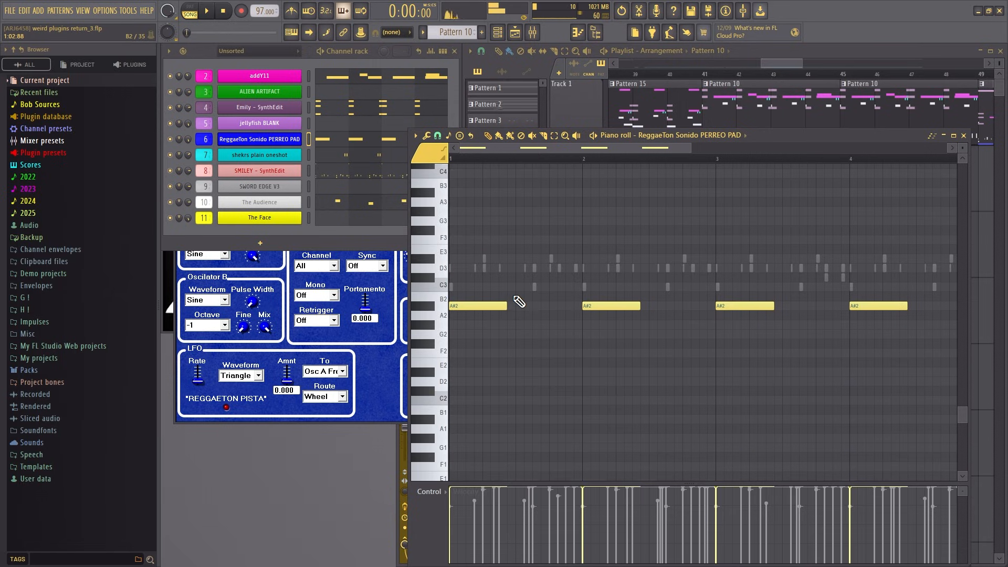
scroll(518, 301, up, 2)
click(787, 118)
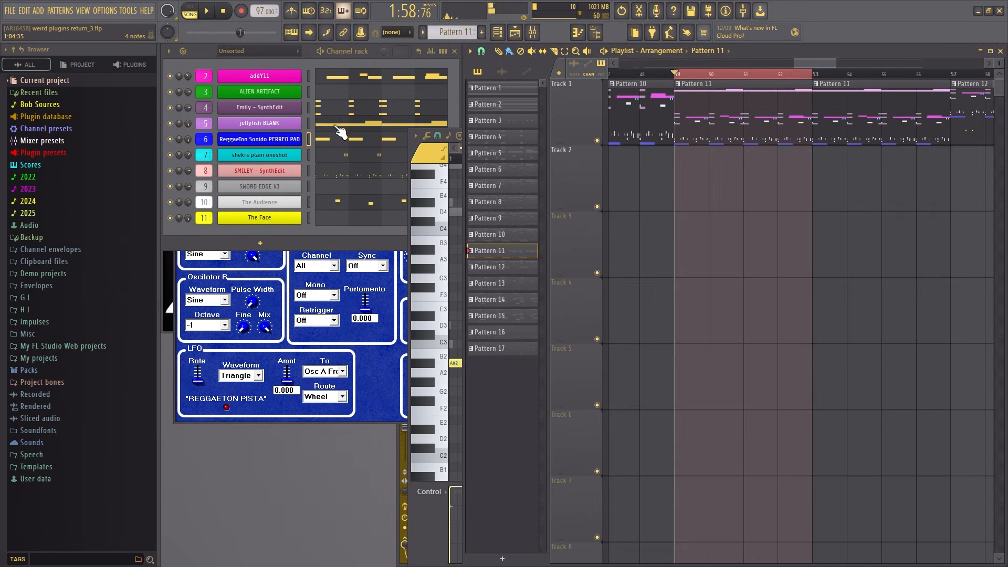
Step: Open jellyfish BLANK for Pattern 11, move its window below its channel row, and place its piano roll beside it
click(266, 129)
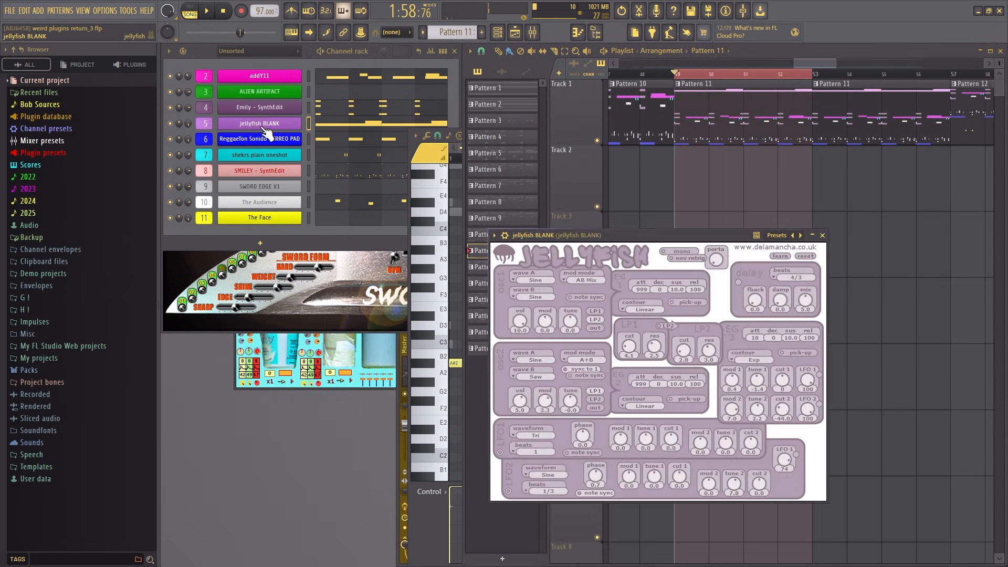
drag(603, 240, 272, 152)
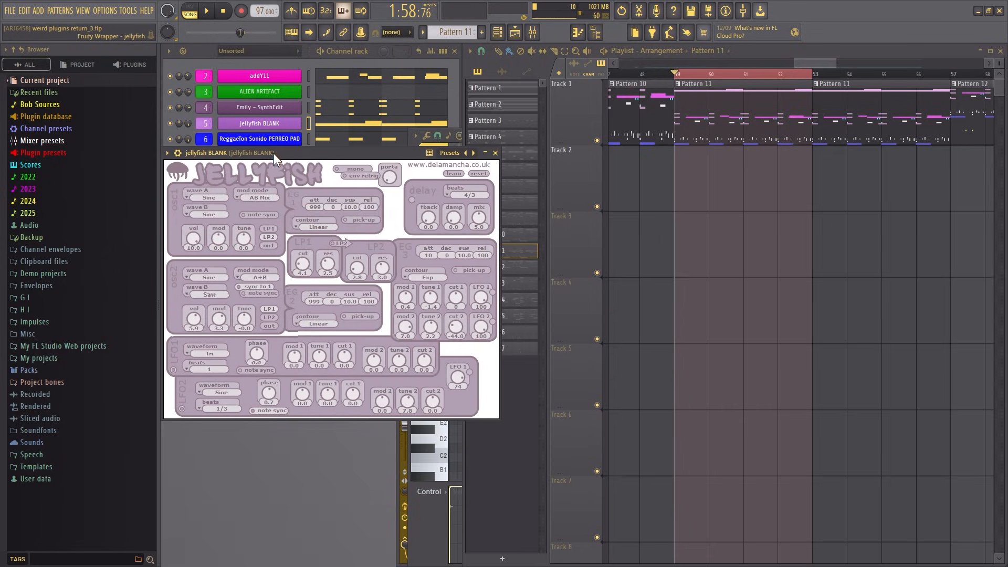
click(385, 135)
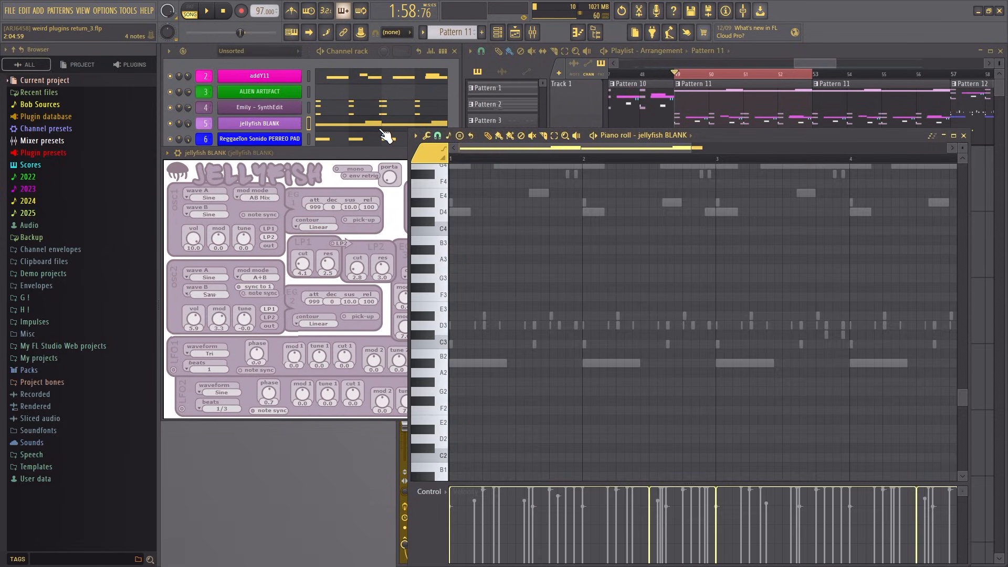
drag(710, 136, 747, 115)
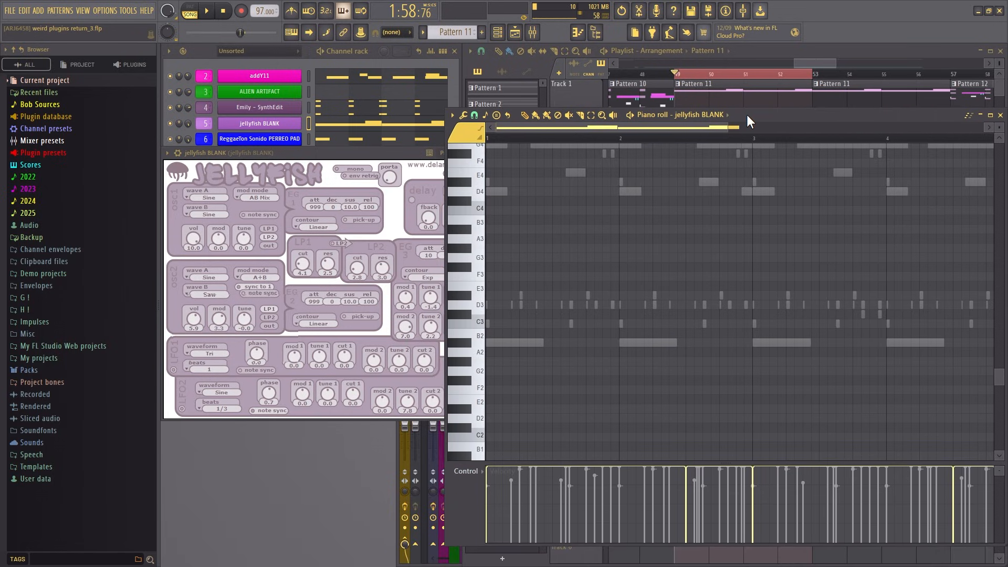
Step: View jellyfish BLANK's sustained high notes while playing the Pattern 11 loop, and return to the playlist
click(353, 152)
drag(608, 220, 592, 341)
key(space)
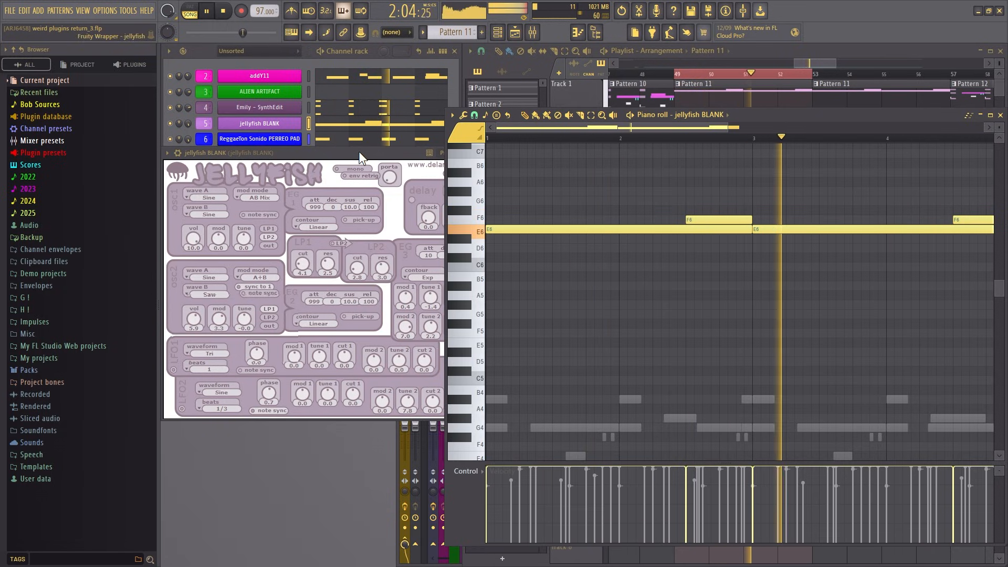
click(750, 100)
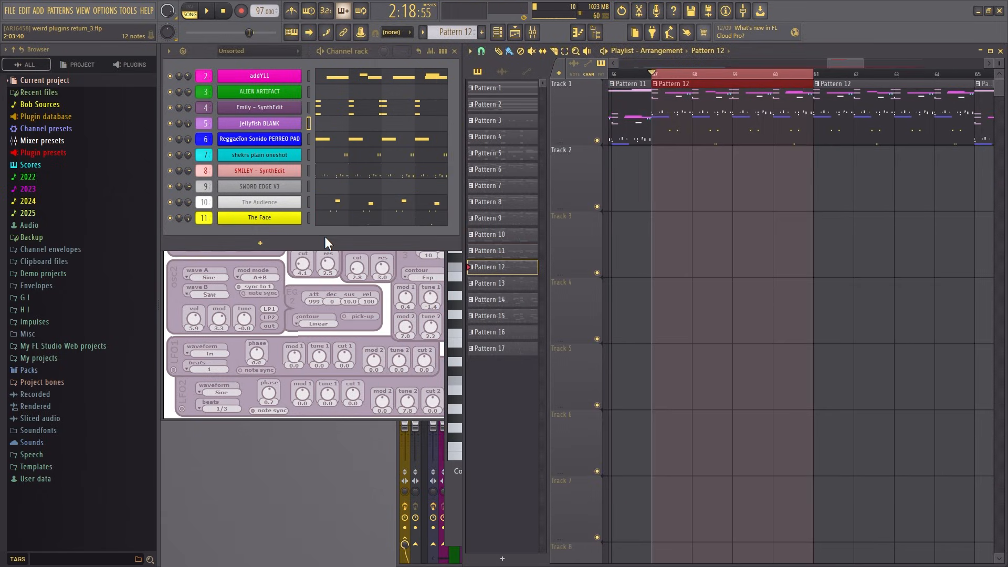
Step: Open The Face's Pattern 12 notes in the piano roll and bring its lowest octaves into view
click(367, 223)
scroll(549, 286, down, 2)
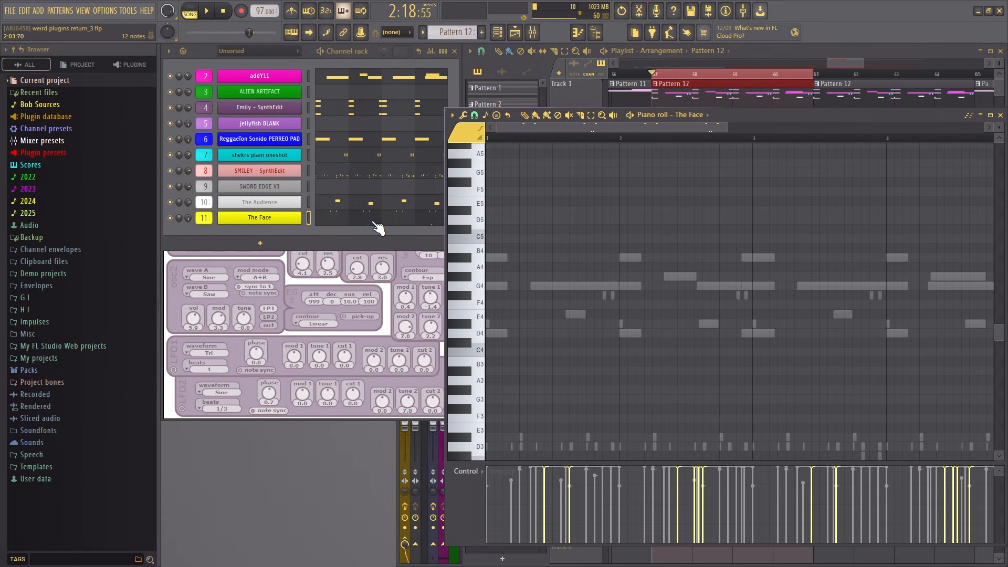
scroll(578, 272, down, 12)
scroll(524, 290, down, 4)
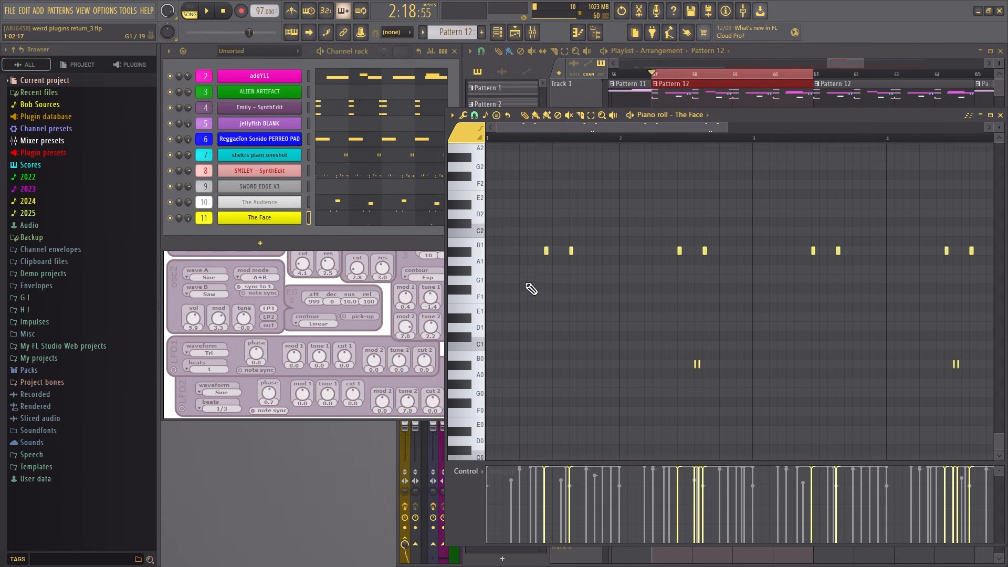
Step: Play the Pattern 12 loop, examine The Face's short low notes across the bars, and close the piano roll
key(space)
ctrl+scroll(531, 288, up, 3)
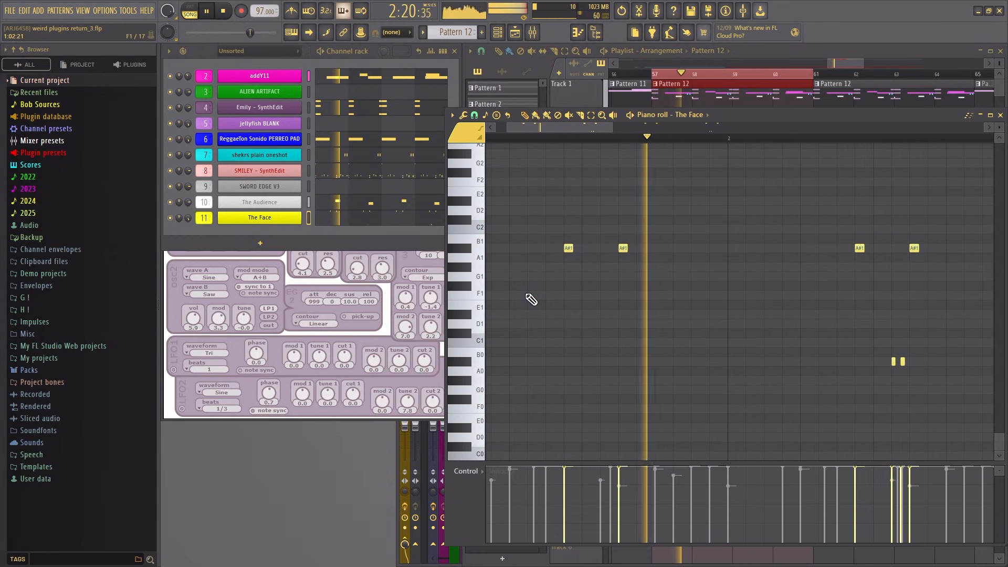
ctrl+scroll(530, 297, down, 5)
scroll(682, 319, right, 1)
ctrl+scroll(643, 336, up, 4)
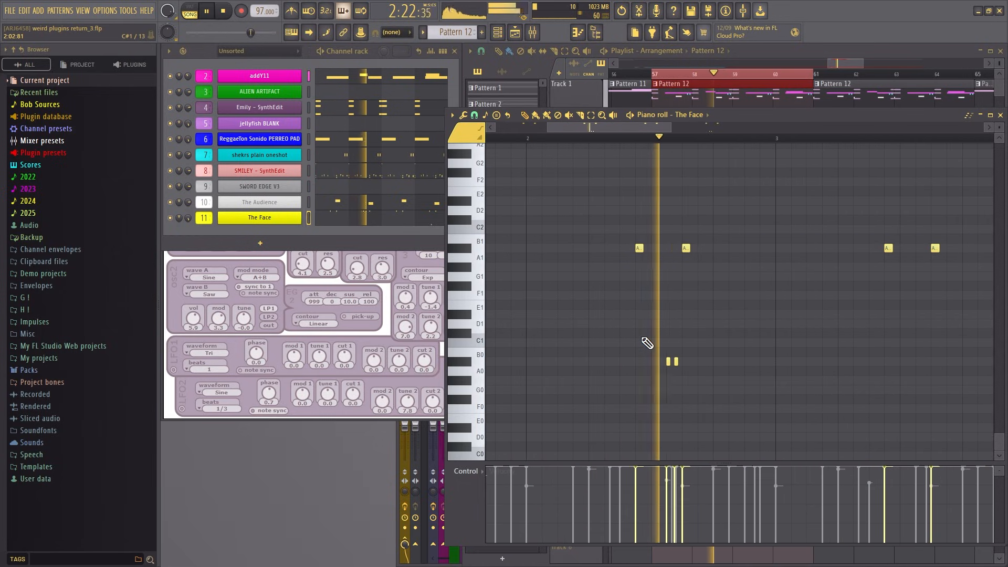
ctrl+scroll(592, 339, down, 3)
scroll(592, 339, up, 1)
ctrl+scroll(598, 339, down, 2)
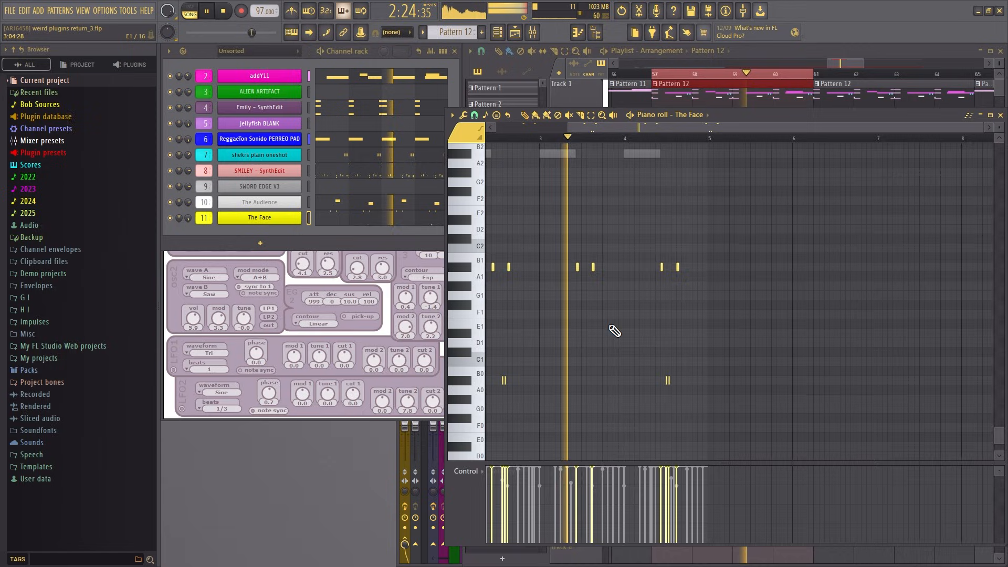
click(1000, 115)
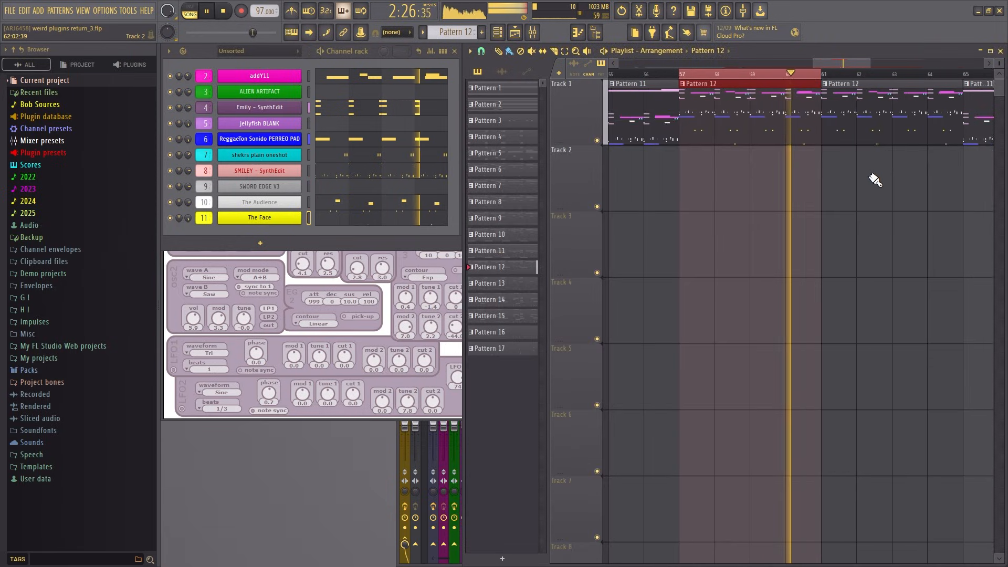
Step: Move the muted vocals track up the playlist to the Track 3 position
ctrl+scroll(722, 189, down, 3)
drag(718, 183, 752, 193)
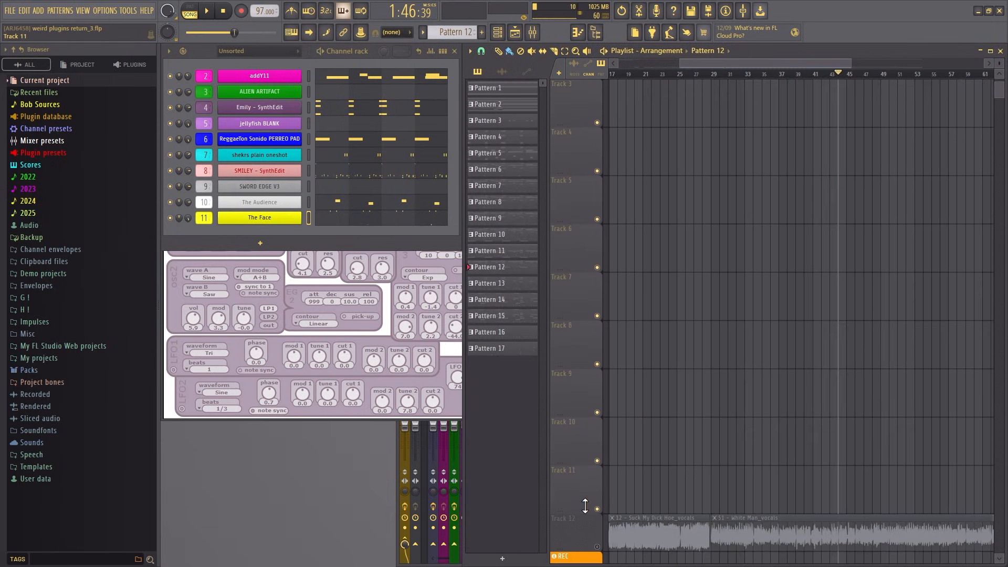
shift+scroll(587, 530, up, 4)
shift+scroll(587, 339, up, 6)
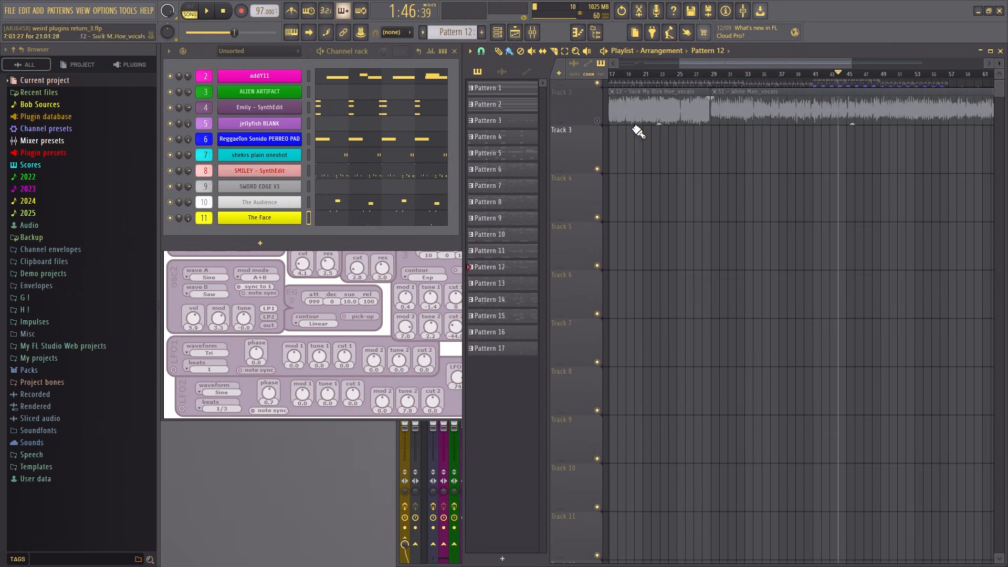
scroll(636, 127, up, 1)
shift+scroll(581, 147, down, 1)
Step: Unmute the vocals on Track 3 of the playlist
right_click(589, 202)
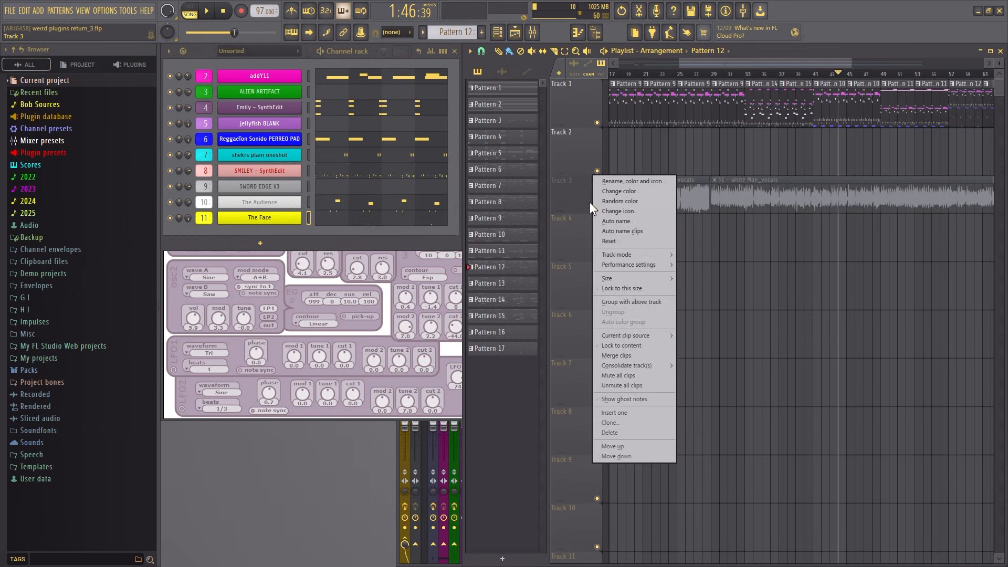
click(590, 204)
click(597, 208)
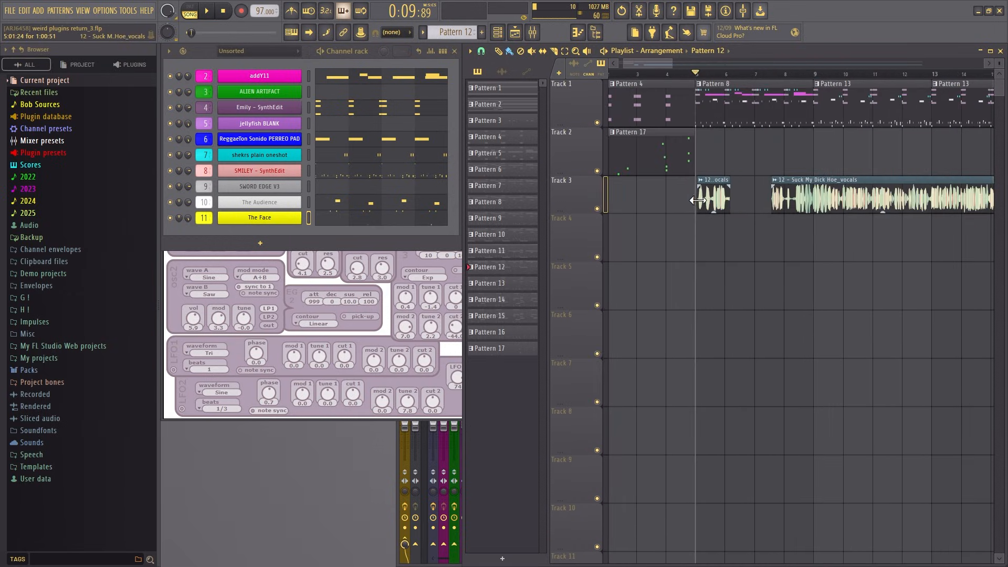
Step: Close all open windows, including the plugin windows, and reopen the playlist, channel rack and mixer
key(F12)
click(497, 32)
click(514, 32)
click(532, 32)
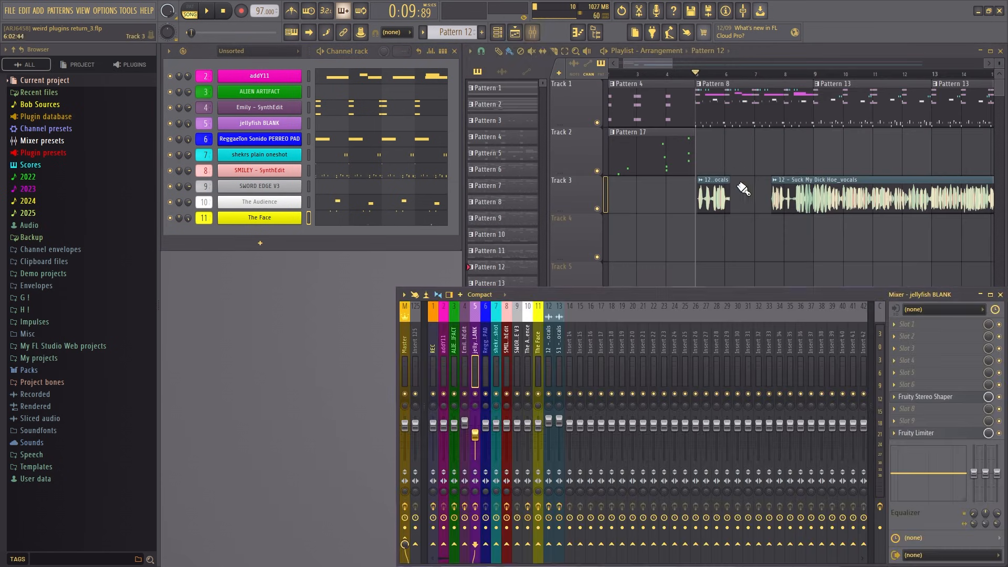
Step: Bring the playlist forward at the Track 3 vocals for song playback and turn on auto-scrolling
drag(739, 186, 712, 218)
ctrl+scroll(697, 225, up, 1)
ctrl+scroll(704, 231, up, 2)
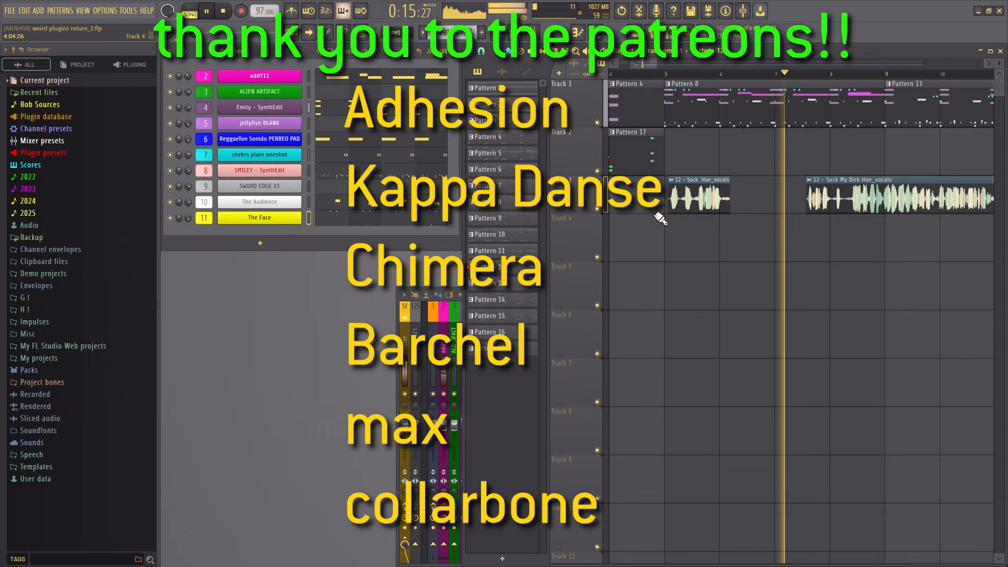
drag(841, 253, 713, 316)
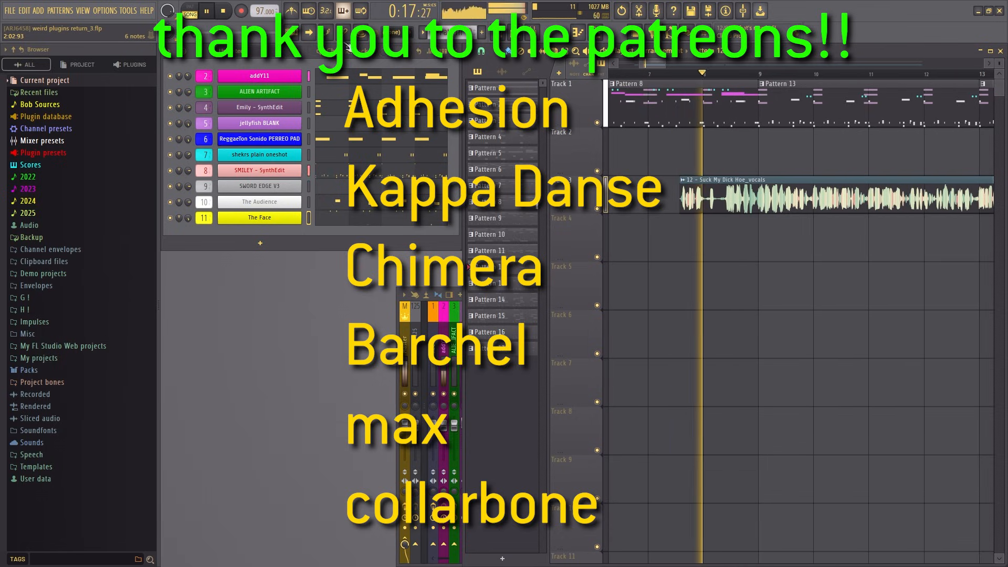
click(310, 33)
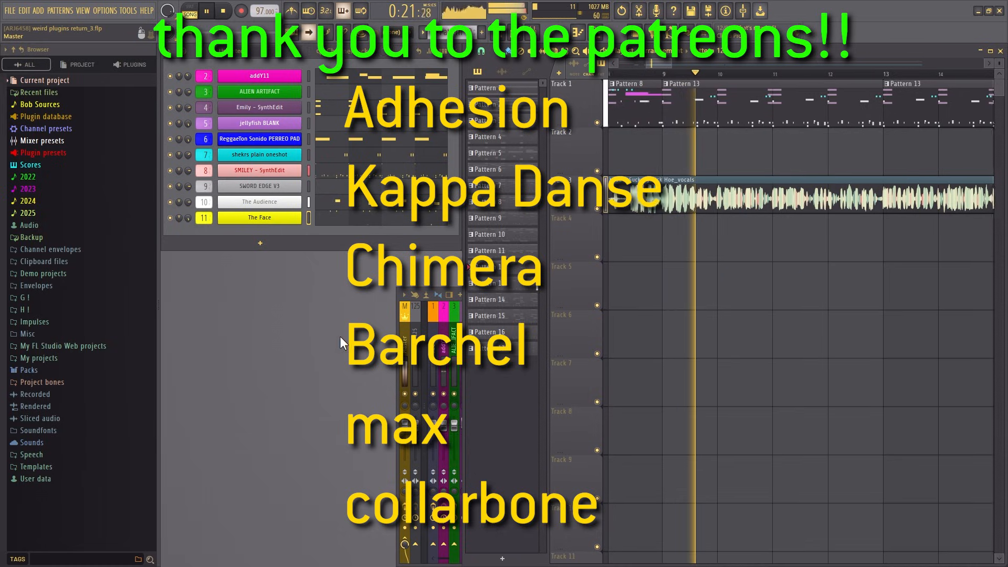